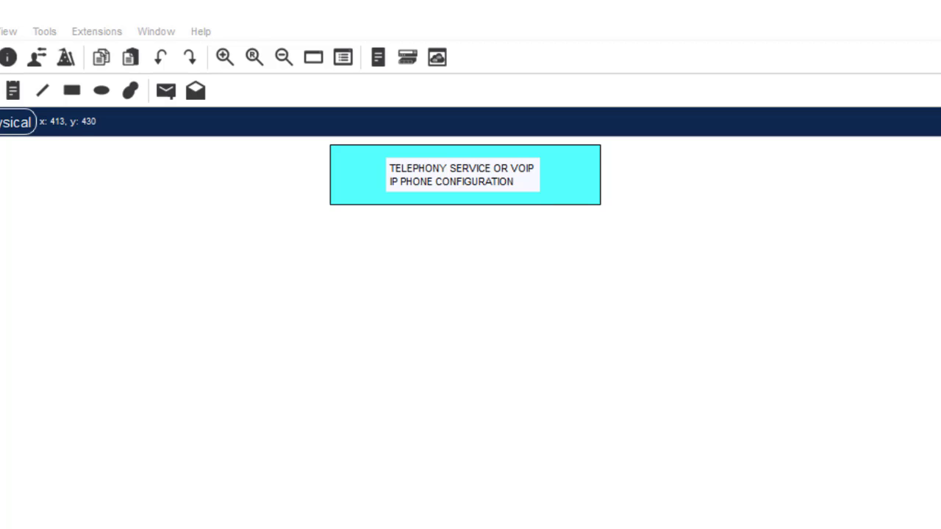
# - Place a 2811 router below the title banner and a 2960-24TT switch beneath the router
pyautogui.moveTo(227, 517); pyautogui.dragTo(247, 517)
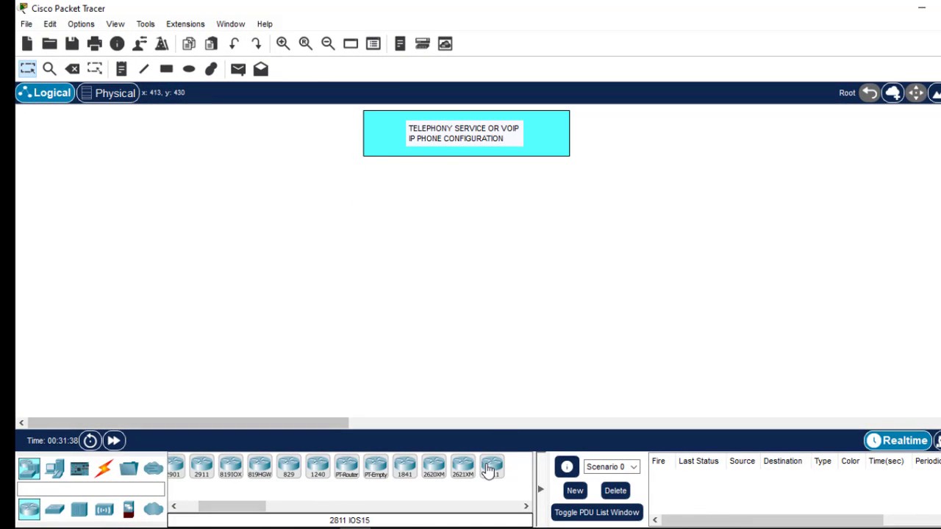
pyautogui.moveTo(484, 217); pyautogui.dragTo(463, 190)
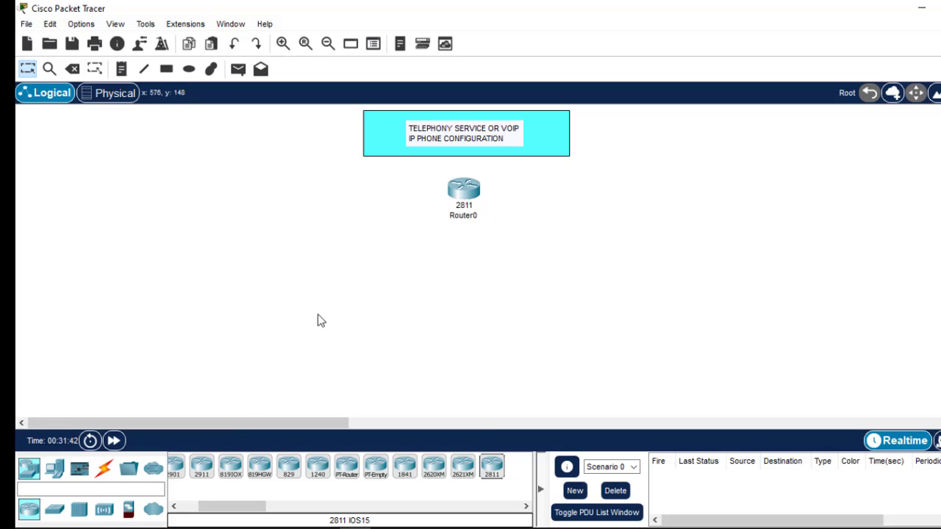
pyautogui.moveTo(248, 512); pyautogui.dragTo(174, 517)
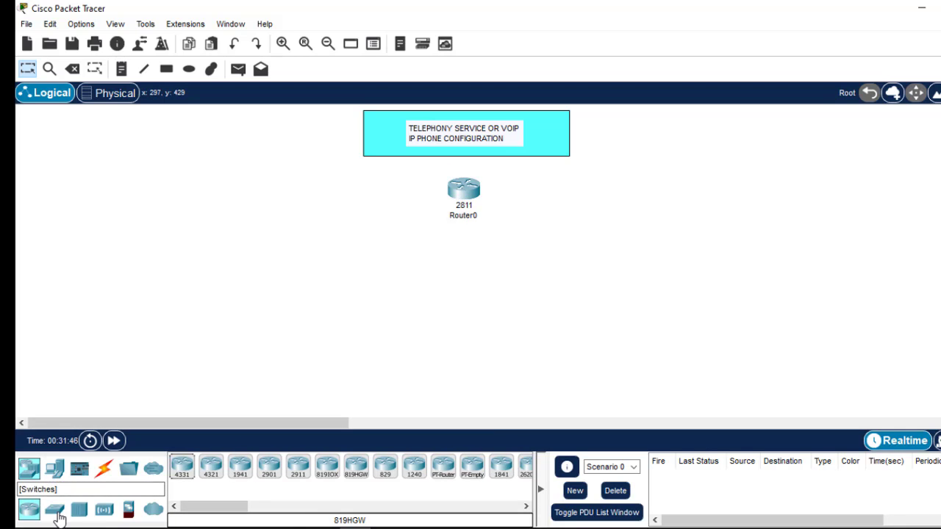
pyautogui.click(55, 509)
pyautogui.moveTo(183, 469); pyautogui.dragTo(460, 287)
# - Place four 7960 IP phones in a row below the switch
pyautogui.click(57, 472)
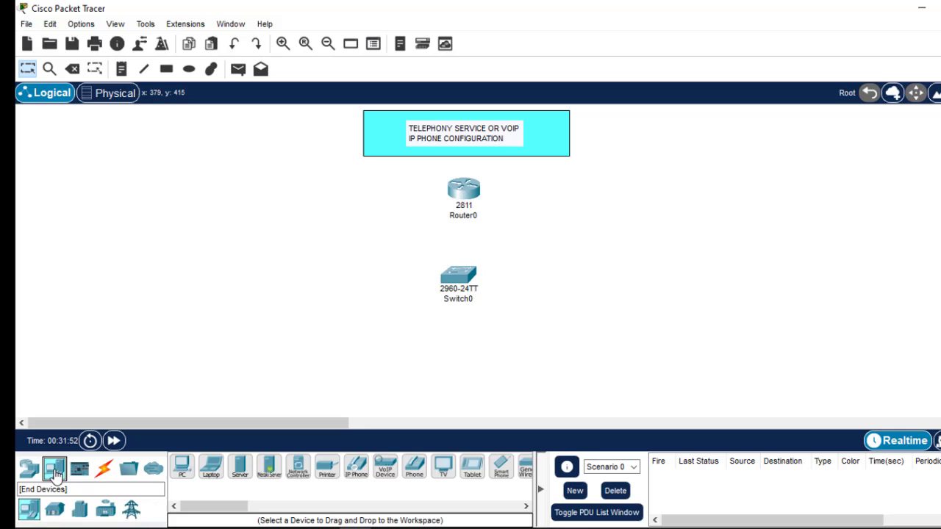
pyautogui.moveTo(213, 506)
pyautogui.mouseDown()
pyautogui.moveTo(242, 506)
pyautogui.moveTo(231, 506)
pyautogui.mouseUp()
pyautogui.moveTo(255, 464); pyautogui.dragTo(248, 372)
pyautogui.moveTo(265, 467); pyautogui.dragTo(388, 370)
pyautogui.moveTo(257, 468); pyautogui.dragTo(511, 380)
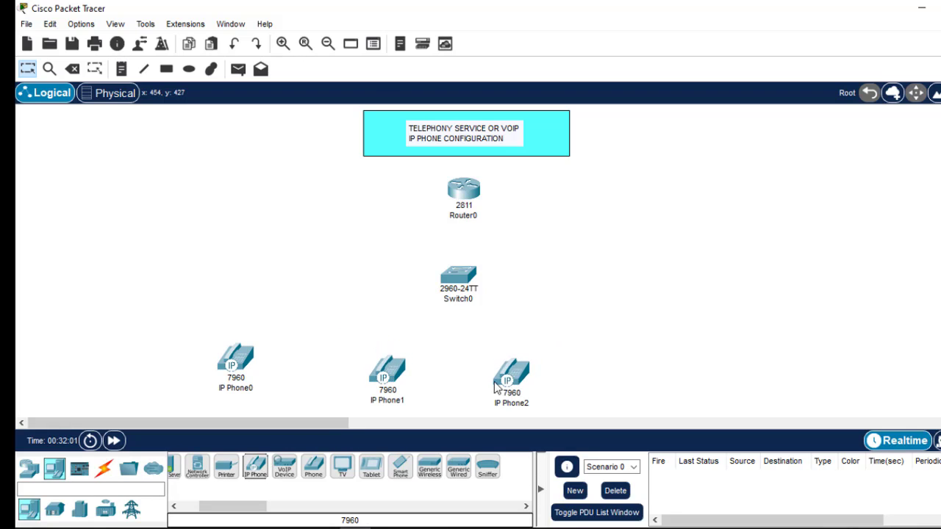
pyautogui.moveTo(256, 468); pyautogui.dragTo(649, 370)
# - Connect Router0 to Switch0 using the automatically chosen connection type
pyautogui.click(105, 470)
pyautogui.click(181, 474)
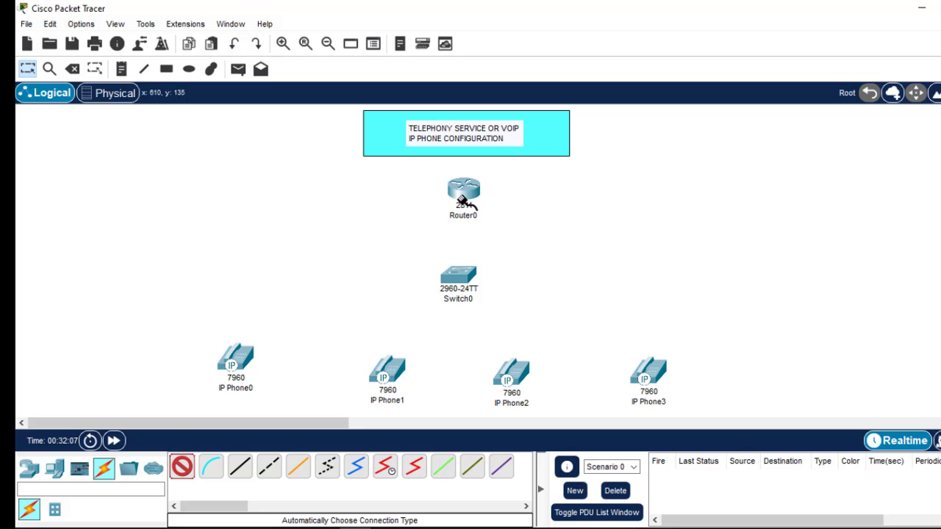
pyautogui.click(465, 190)
pyautogui.click(458, 273)
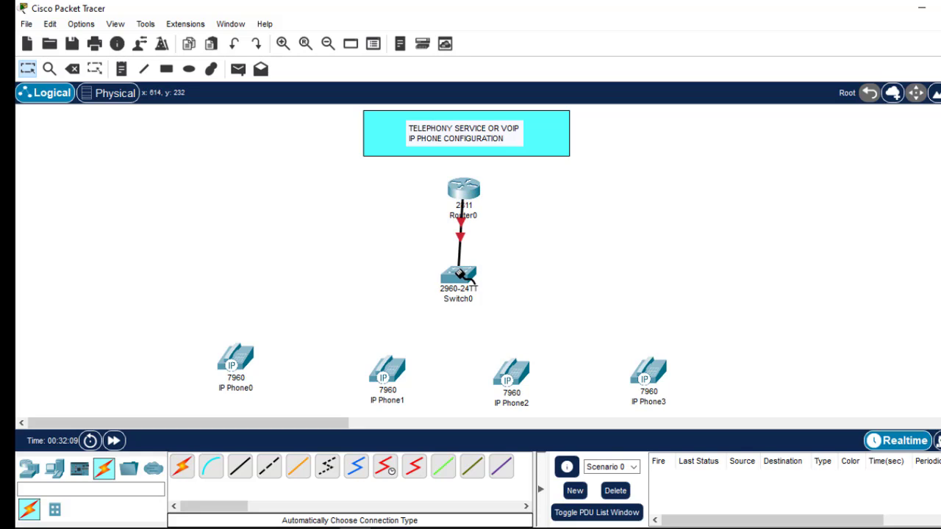
# - Connect Switch0 to IP Phone0 and IP Phone1 using the automatically chosen connection type
pyautogui.click(180, 474)
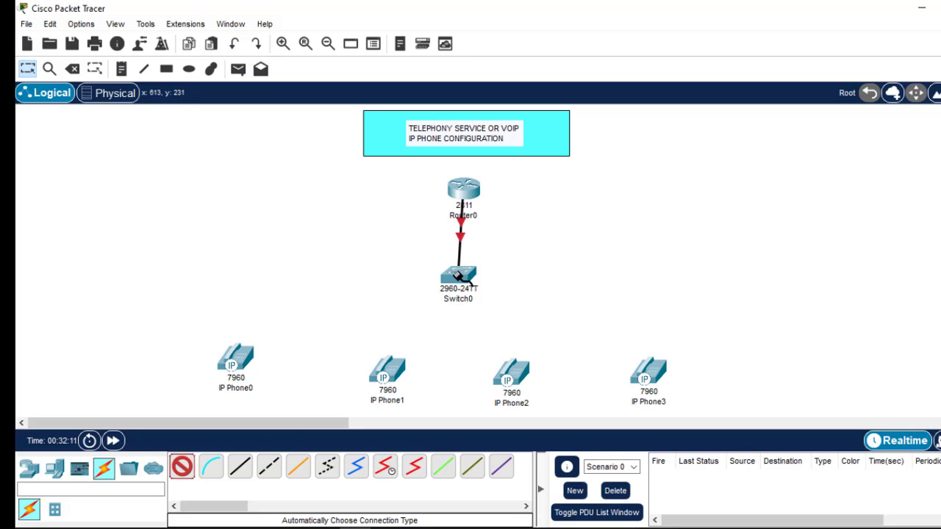
pyautogui.click(454, 282)
pyautogui.click(234, 356)
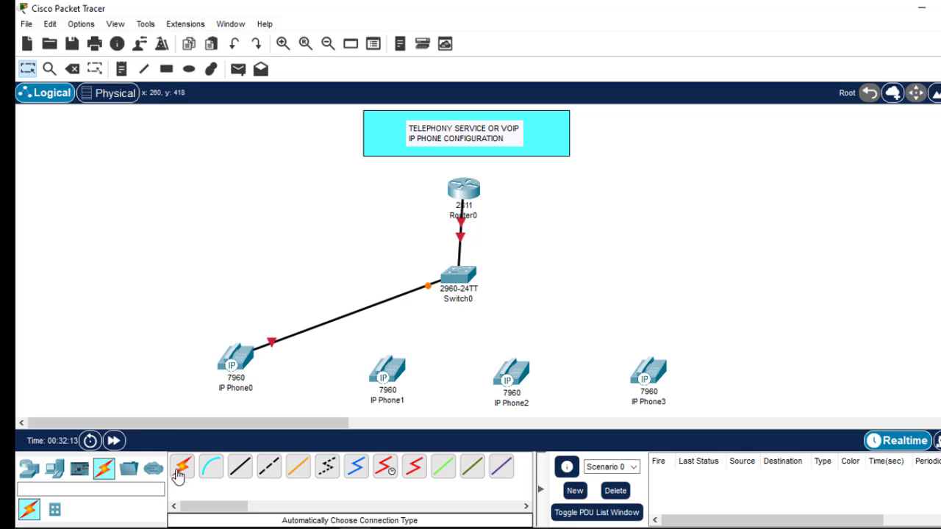
pyautogui.click(182, 467)
pyautogui.click(459, 280)
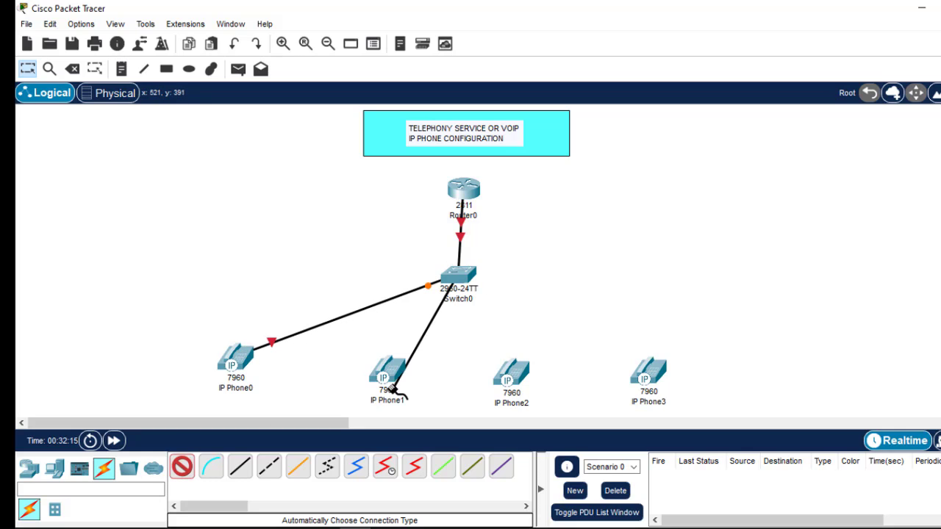
pyautogui.click(383, 376)
# - Connect Switch0 to IP Phone2 and IP Phone3 using the automatically chosen connection type
pyautogui.click(181, 471)
pyautogui.click(459, 275)
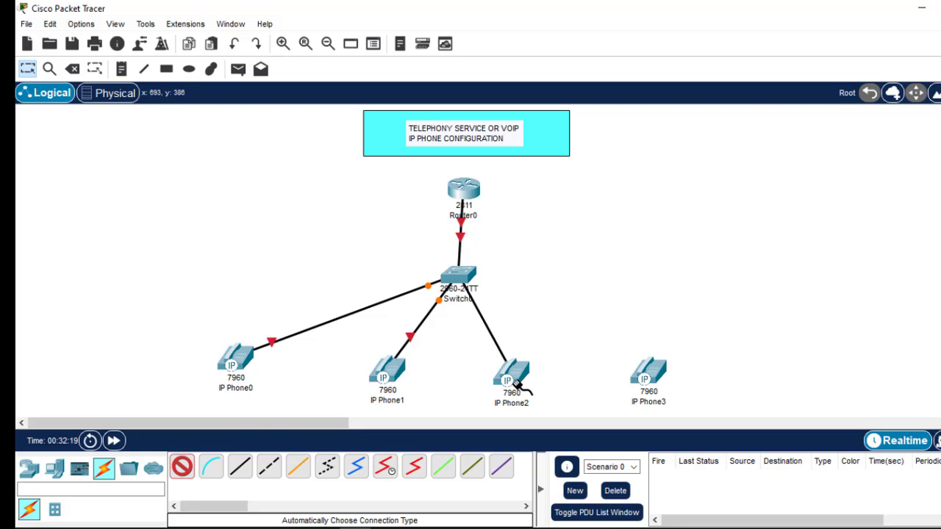
pyautogui.click(516, 384)
pyautogui.click(182, 469)
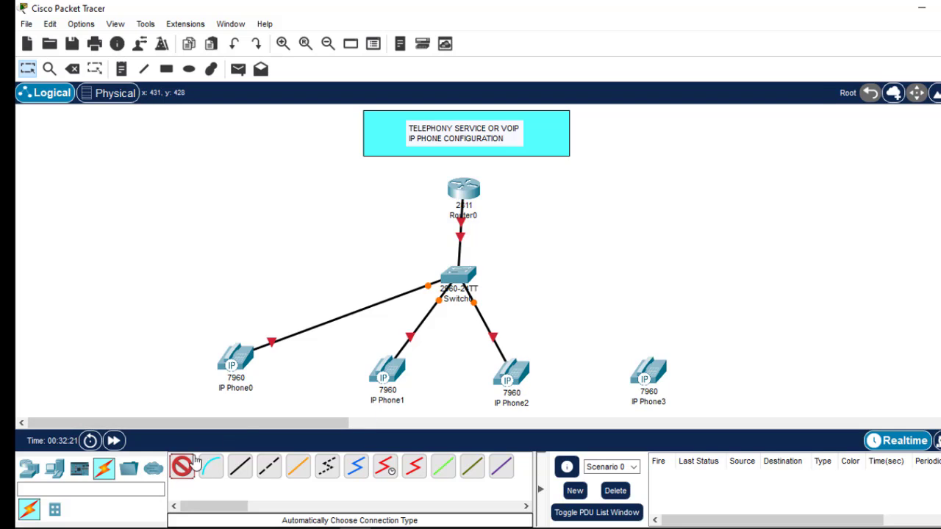
pyautogui.click(460, 274)
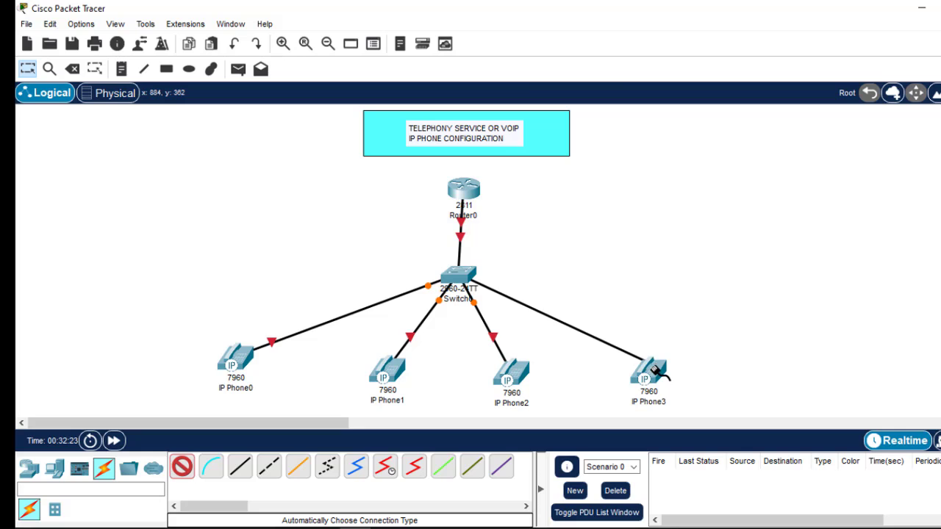
pyautogui.click(651, 372)
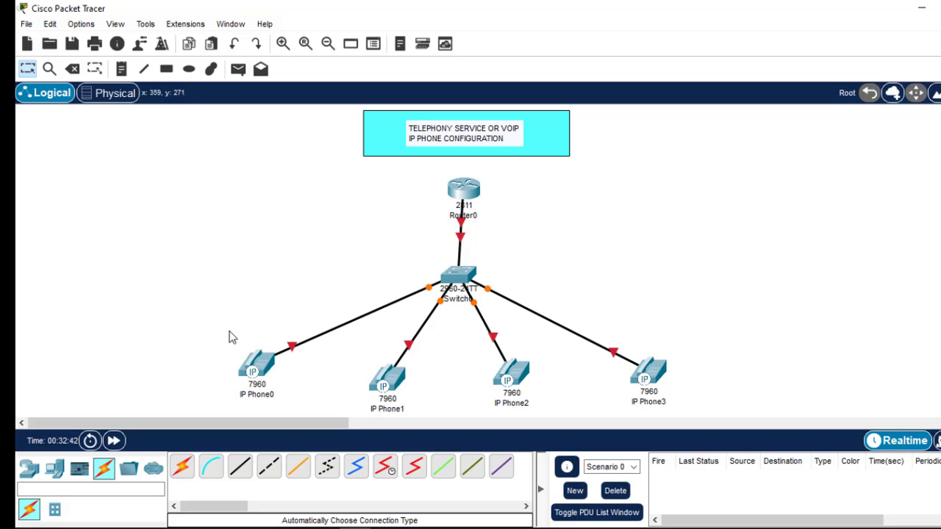
# - Plug the IP_PHONE_POWER_ADAPTER module into IP Phone0 and IP Phone1
pyautogui.click(257, 365)
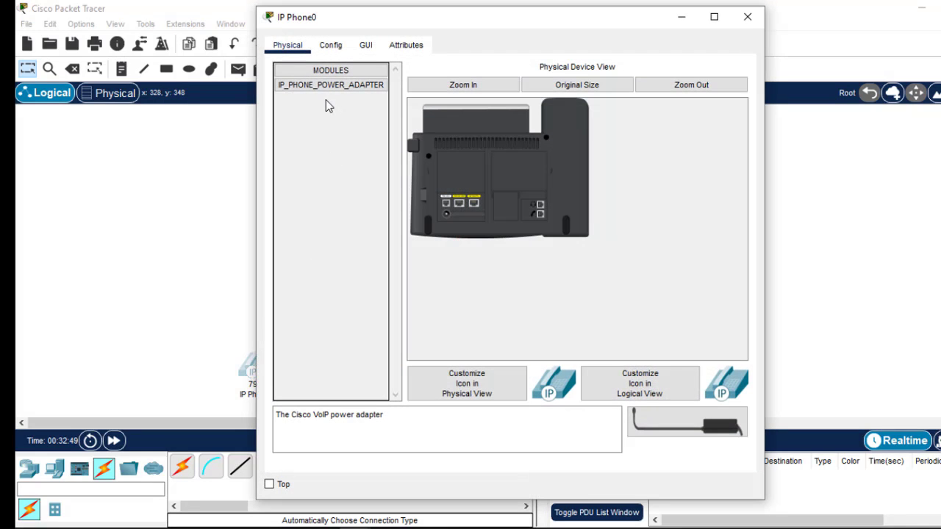
pyautogui.moveTo(314, 88); pyautogui.dragTo(449, 220)
pyautogui.click(748, 16)
pyautogui.click(383, 381)
pyautogui.moveTo(326, 90); pyautogui.dragTo(450, 218)
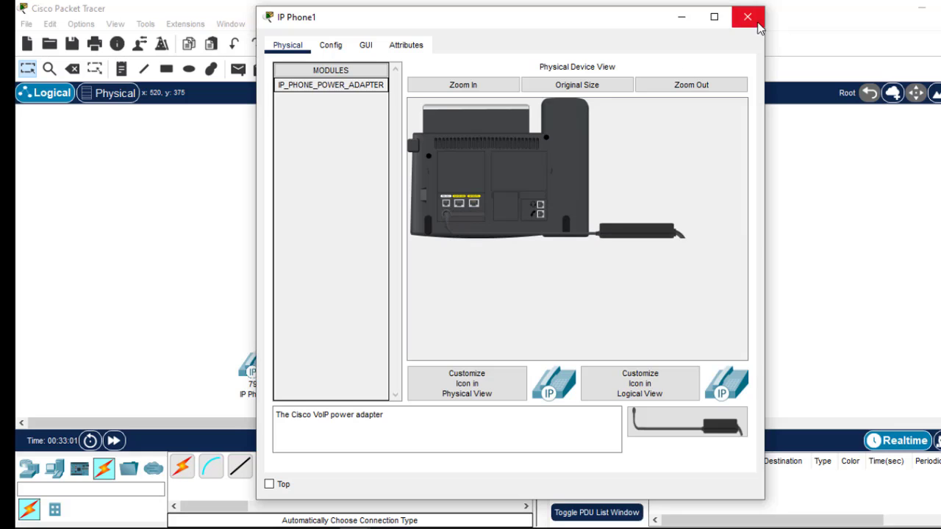
pyautogui.click(748, 17)
# - Plug the IP_PHONE_POWER_ADAPTER module into IP Phone2 and IP Phone3
pyautogui.click(514, 374)
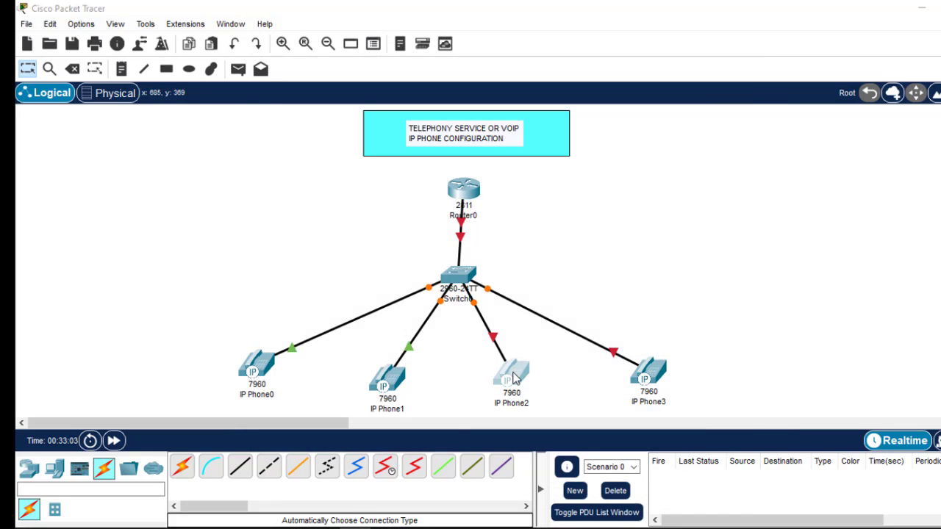
pyautogui.moveTo(329, 85); pyautogui.dragTo(448, 223)
pyautogui.click(748, 17)
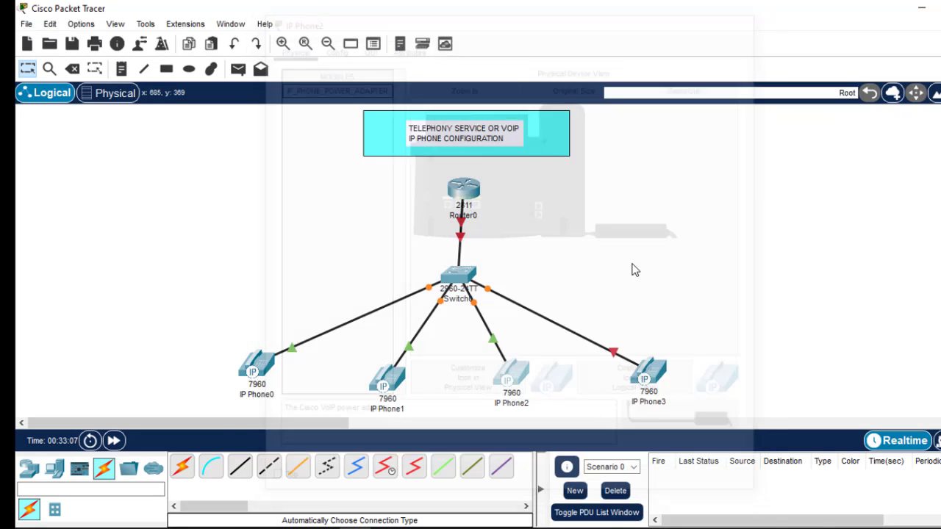
pyautogui.click(647, 372)
pyautogui.moveTo(321, 86); pyautogui.dragTo(447, 221)
pyautogui.click(748, 17)
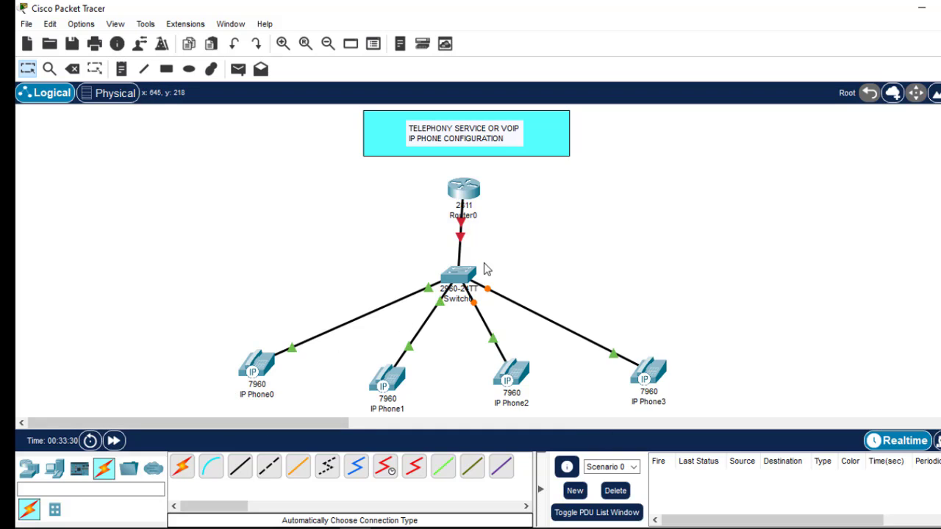
# - Move Router0 and Switch0 slightly upward in the workspace
pyautogui.moveTo(465, 194)
pyautogui.mouseDown()
pyautogui.moveTo(462, 184)
pyautogui.moveTo(468, 195)
pyautogui.mouseUp()
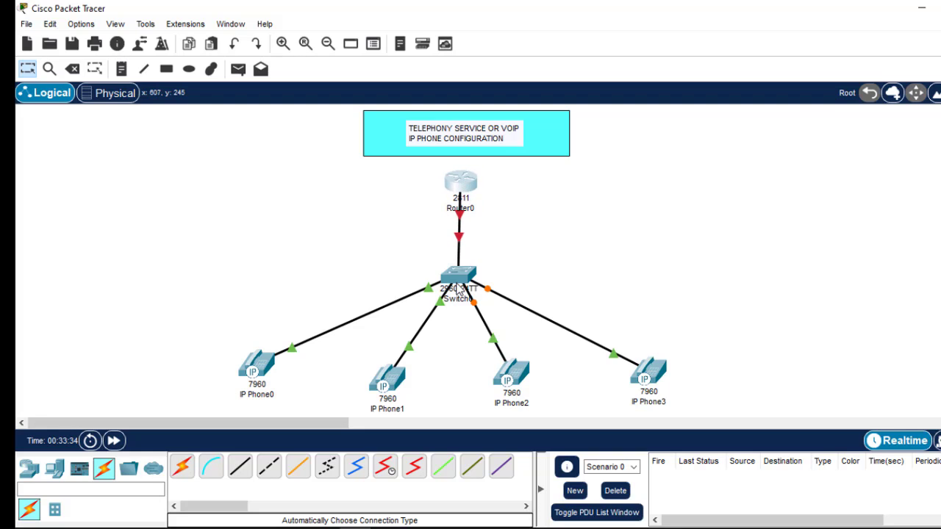
pyautogui.moveTo(457, 283); pyautogui.dragTo(457, 271)
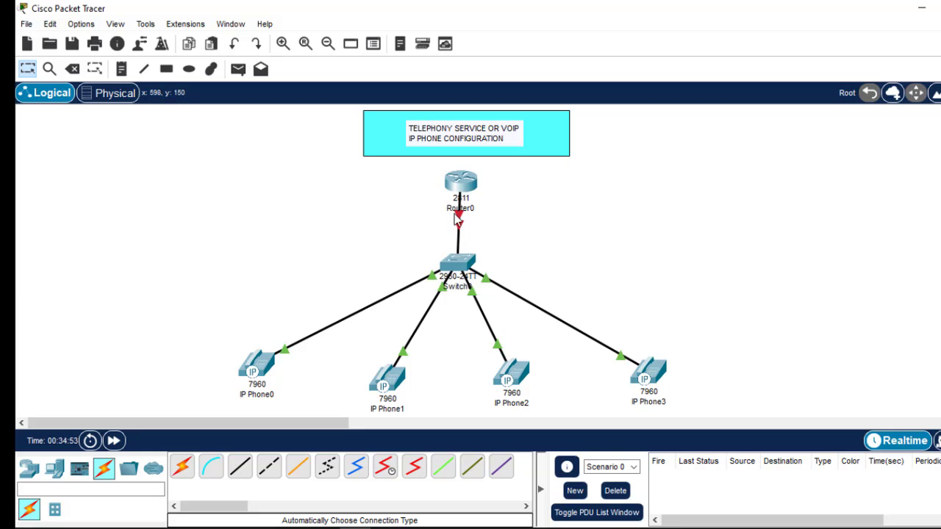
pyautogui.moveTo(471, 185); pyautogui.dragTo(464, 175)
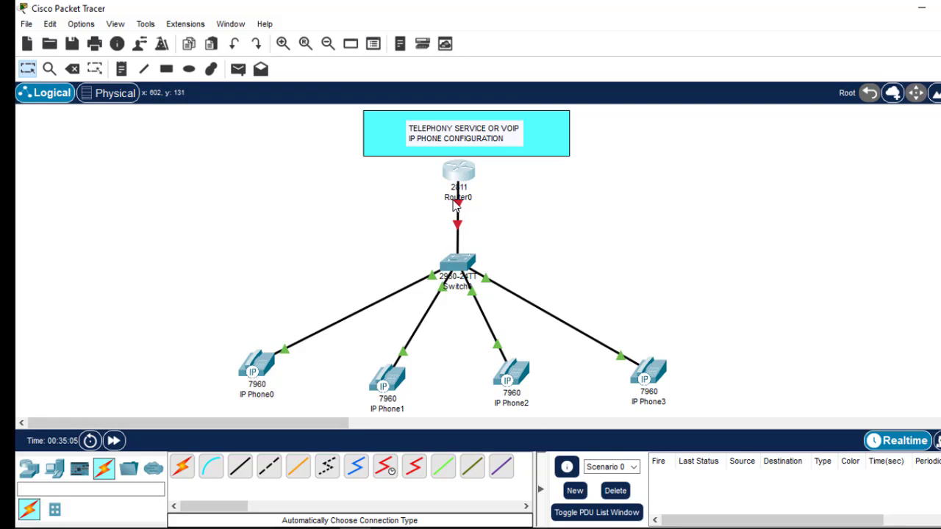
# - Open Router0's command line and enter global configuration mode with en and conf t
pyautogui.moveTo(455, 206)
pyautogui.click(459, 173)
pyautogui.press('Return')
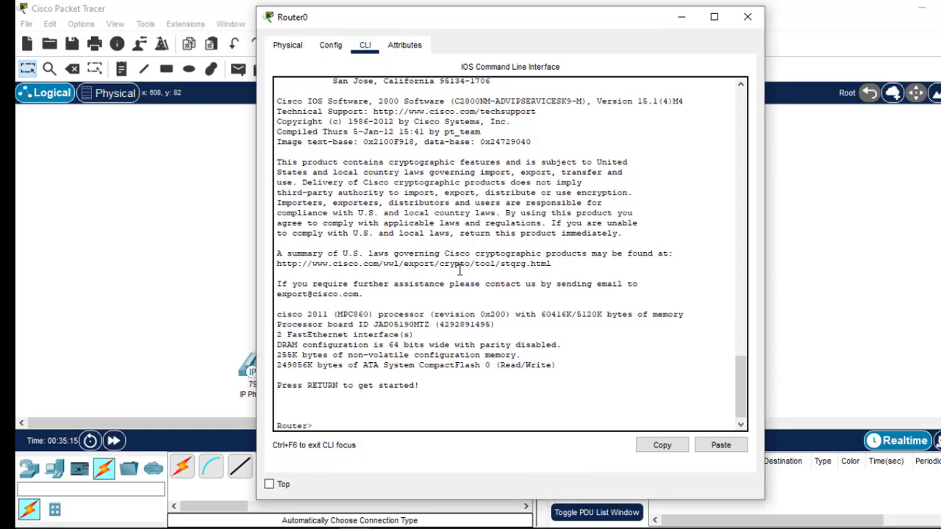
pyautogui.write('en')
pyautogui.press('Return')
pyautogui.press('Return')
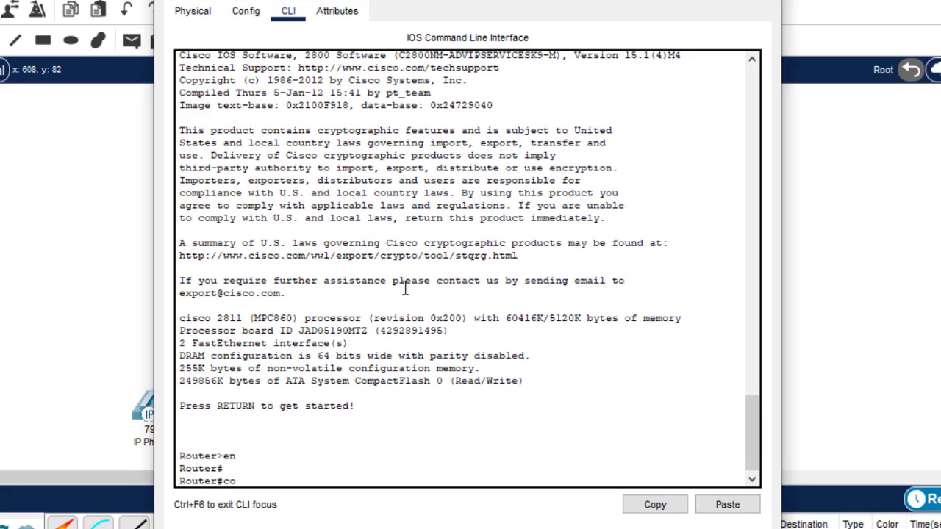
pyautogui.write('conf t')
pyautogui.press('Return')
pyautogui.press('Return')
pyautogui.press('Return')
pyautogui.press('Return')
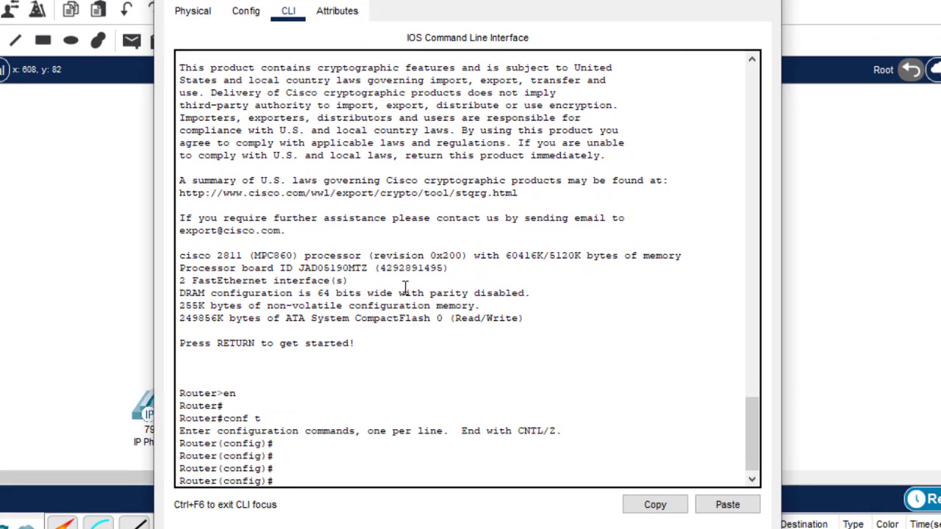
# - Check the port labels on the router-switch link and enter interface configuration for fa0/0 on Router0
pyautogui.click(847, 151)
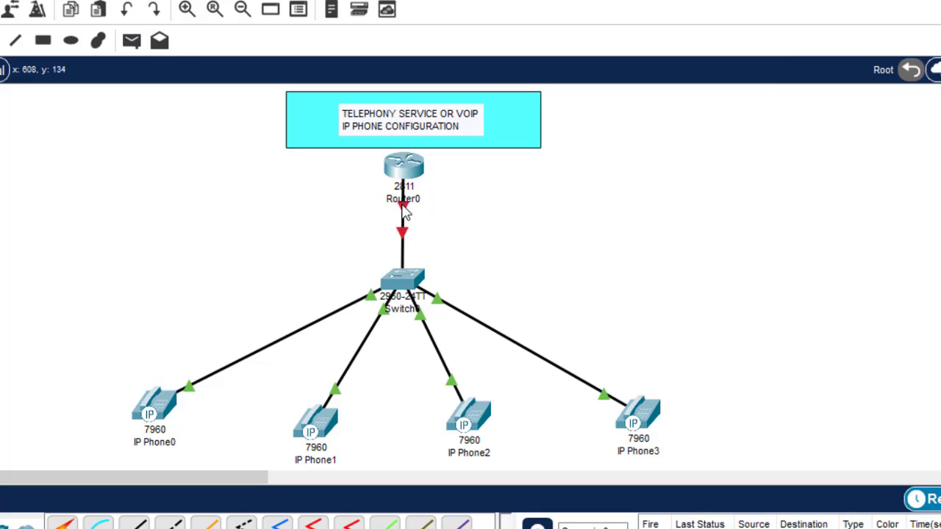
pyautogui.moveTo(405, 213)
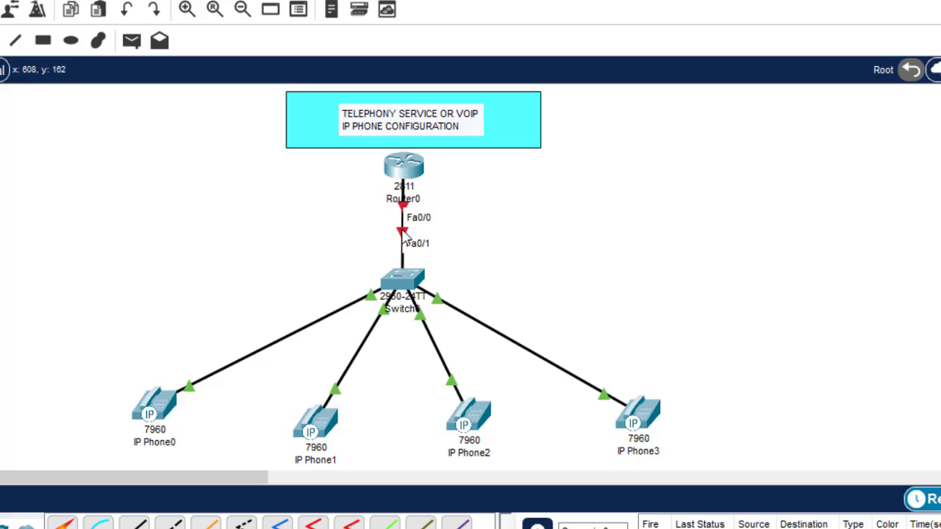
pyautogui.click(409, 163)
pyautogui.write('fa')
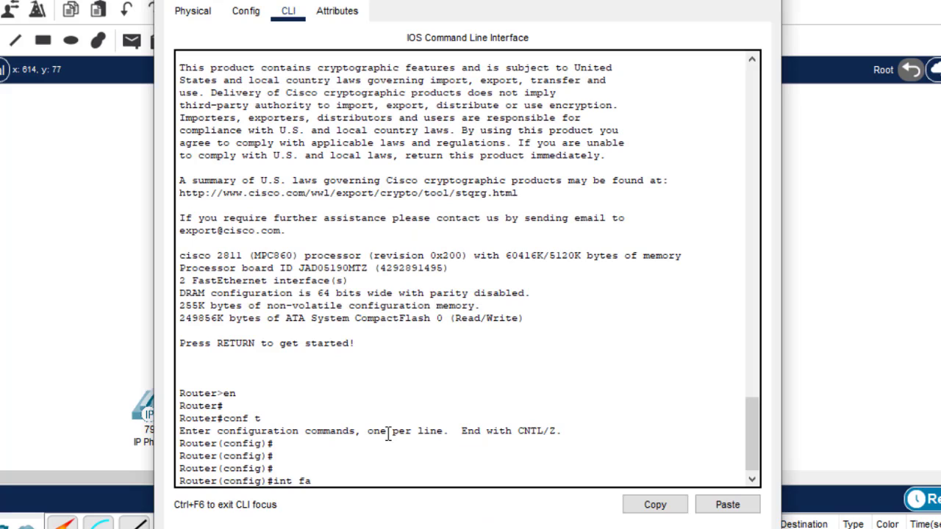
pyautogui.write('0/0')
pyautogui.press('Return')
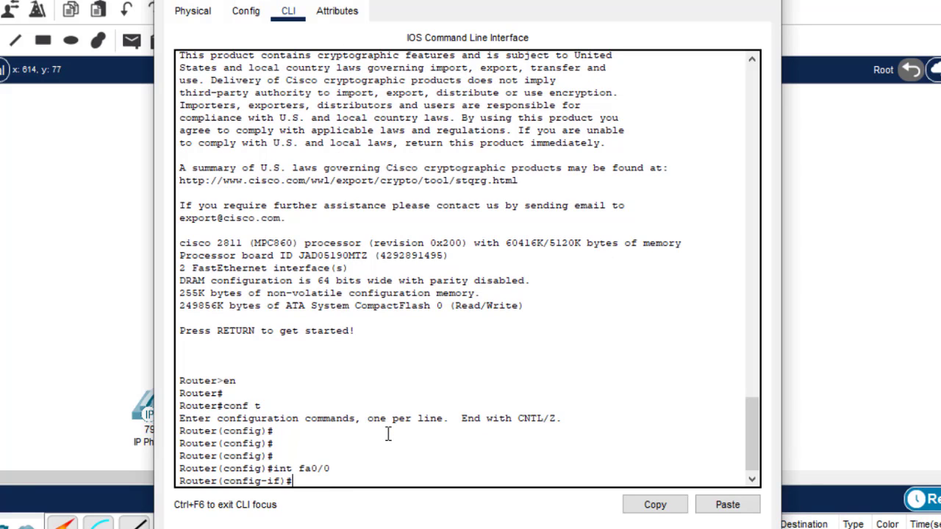
# - Assign IP address 192.168.1.1 with mask 255.255.255.0 to fa0/0 and enable the interface with no sh
pyautogui.write('ip add 192.168')
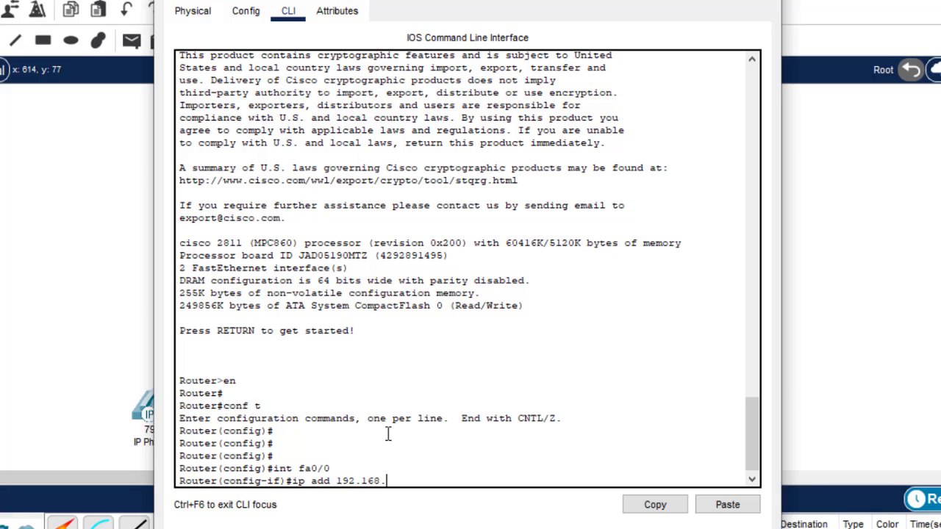
pyautogui.write('.1.1 255.255.255.0')
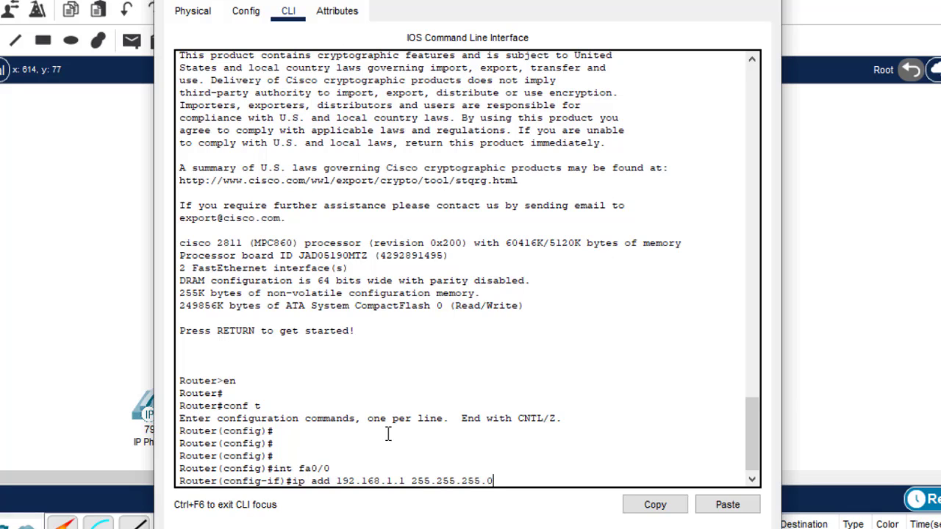
pyautogui.press('Return')
pyautogui.write('no sh')
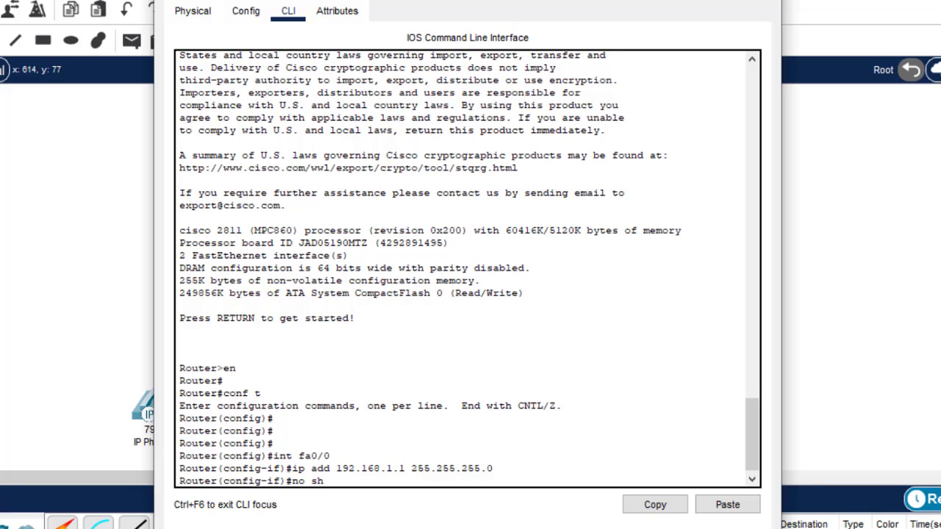
pyautogui.moveTo(605, 1)
pyautogui.mouseDown()
pyautogui.moveTo(571, 265)
pyautogui.moveTo(578, 384)
pyautogui.moveTo(614, 131)
pyautogui.moveTo(608, 2)
pyautogui.moveTo(414, 342)
pyautogui.moveTo(574, 153)
pyautogui.moveTo(578, 8)
pyautogui.moveTo(592, 1)
pyautogui.mouseUp()
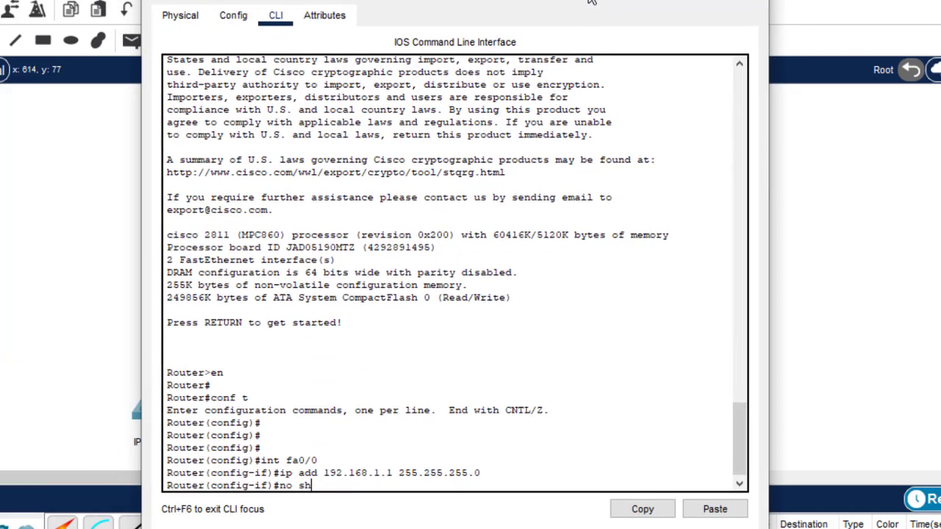
pyautogui.press('Return')
pyautogui.press('Return')
pyautogui.press('Return')
pyautogui.press('Return')
# - Exit interface configuration and save the router's configuration with do wr
pyautogui.write('ex')
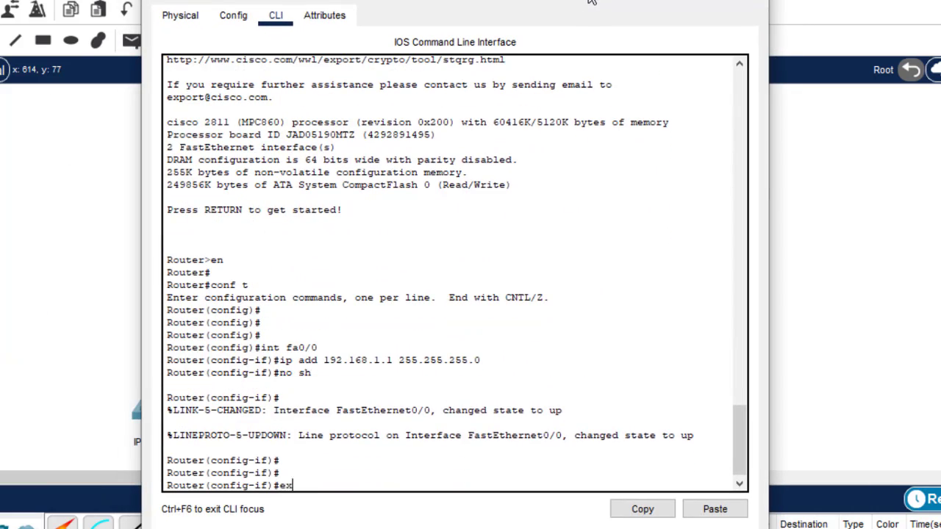
pyautogui.press('Return')
pyautogui.press('Return')
pyautogui.press('Return')
pyautogui.press('Return')
pyautogui.write('do wr')
pyautogui.press('Return')
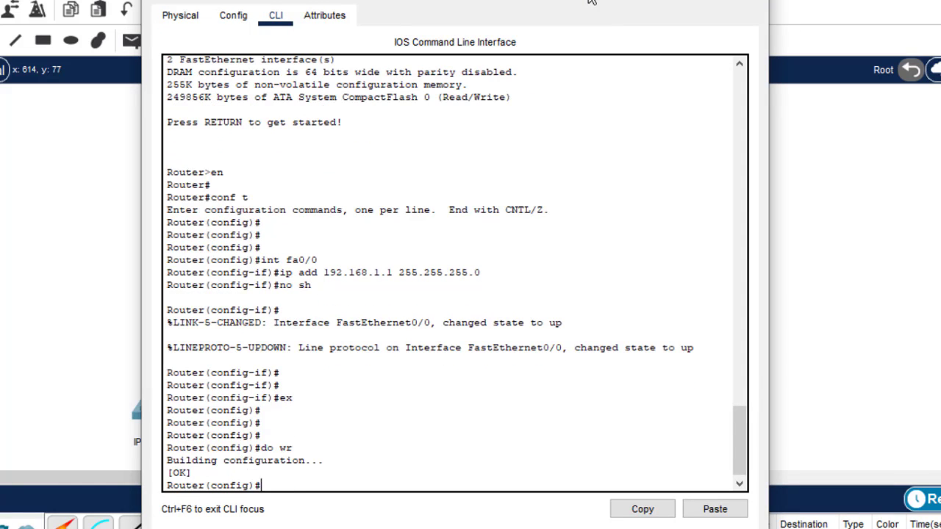
# - Close and reopen Router0's command line, and enable the DHCP service with service dhcp in global configuration mode
pyautogui.hotkey('alt', 'F4')
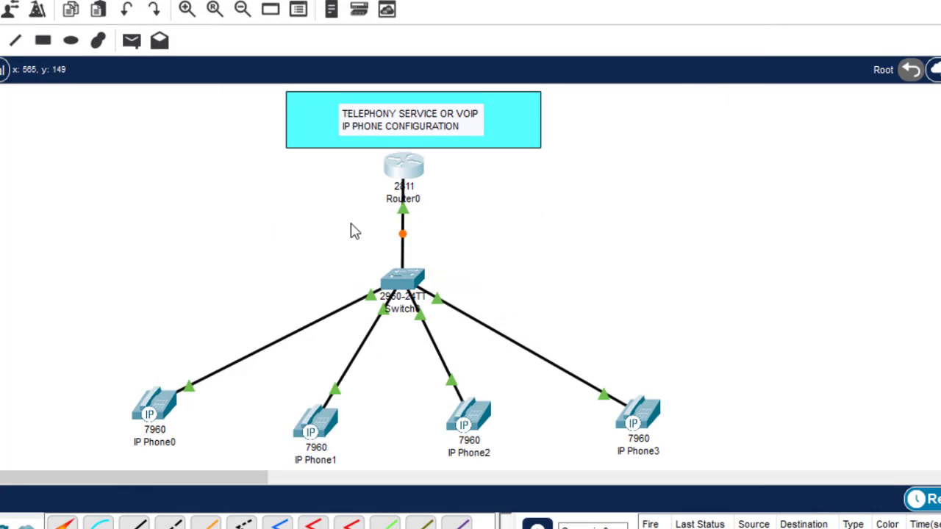
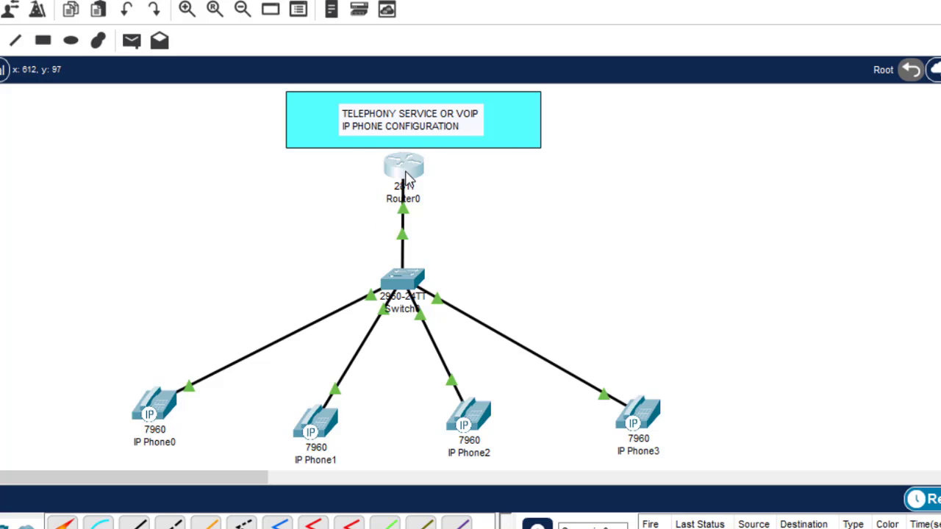
pyautogui.click(405, 176)
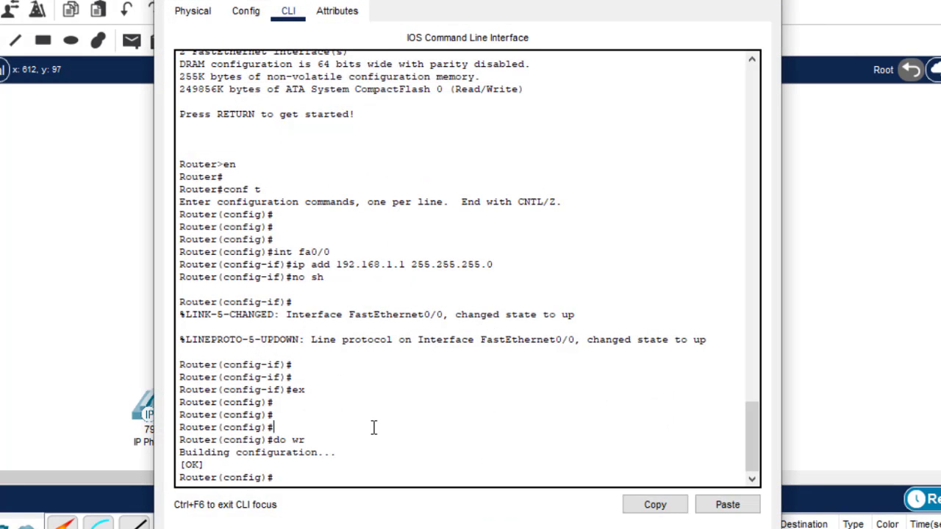
pyautogui.write('\\')
pyautogui.press('Return')
pyautogui.press('Return')
pyautogui.press('Return')
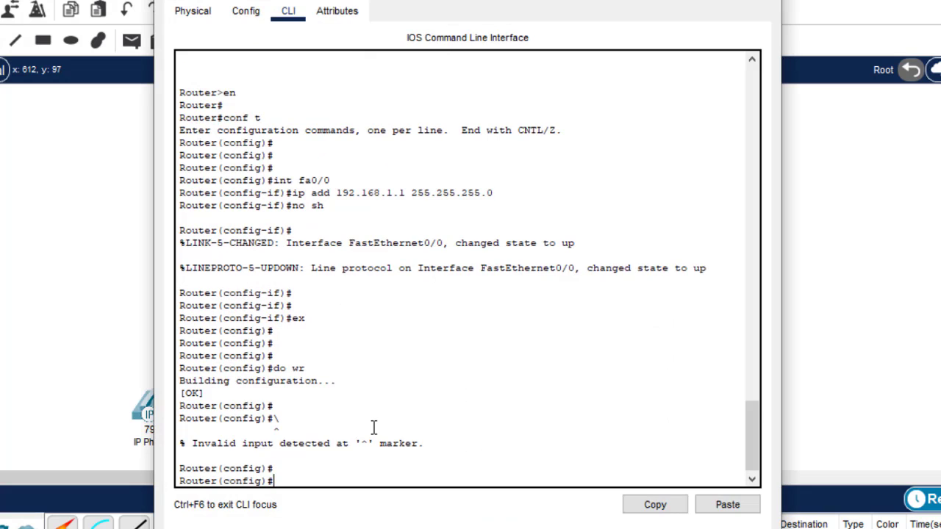
pyautogui.write('s')
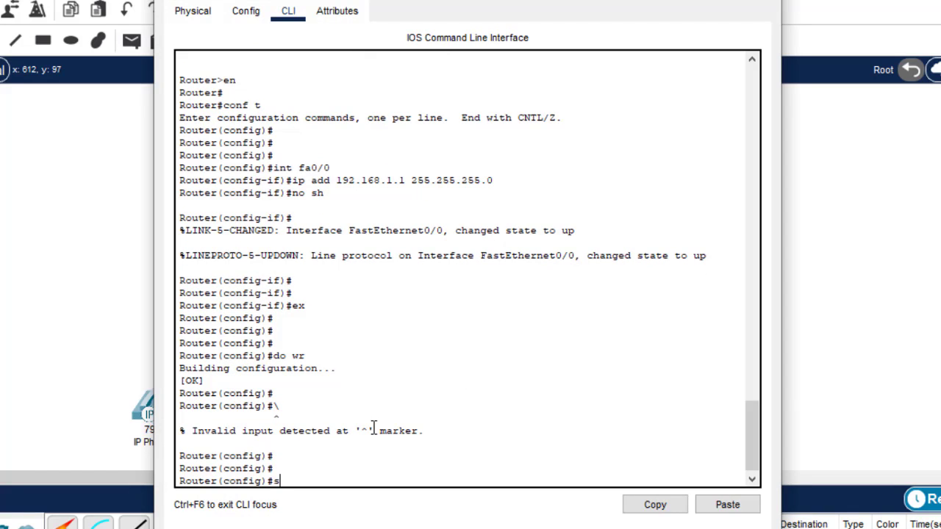
pyautogui.write('ervi')
pyautogui.press('Tab')
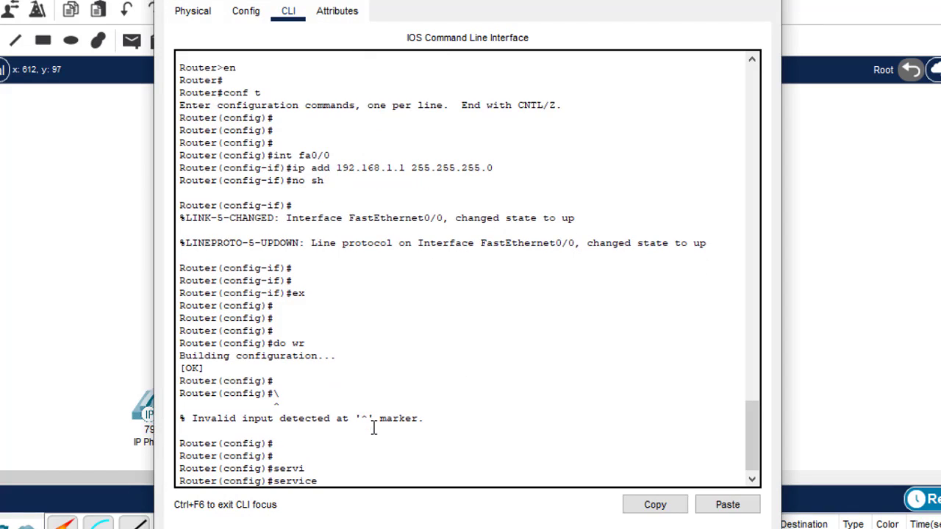
pyautogui.write('d')
pyautogui.press('Tab')
pyautogui.press('Return')
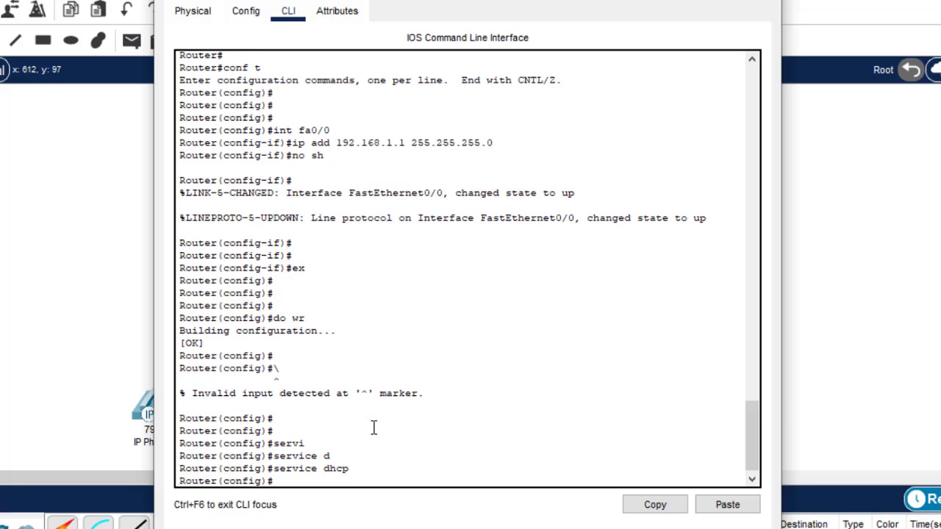
# - Create a DHCP pool named VOICE-POOL with ip dhcp pool
pyautogui.write('ip dhc')
pyautogui.press('Tab')
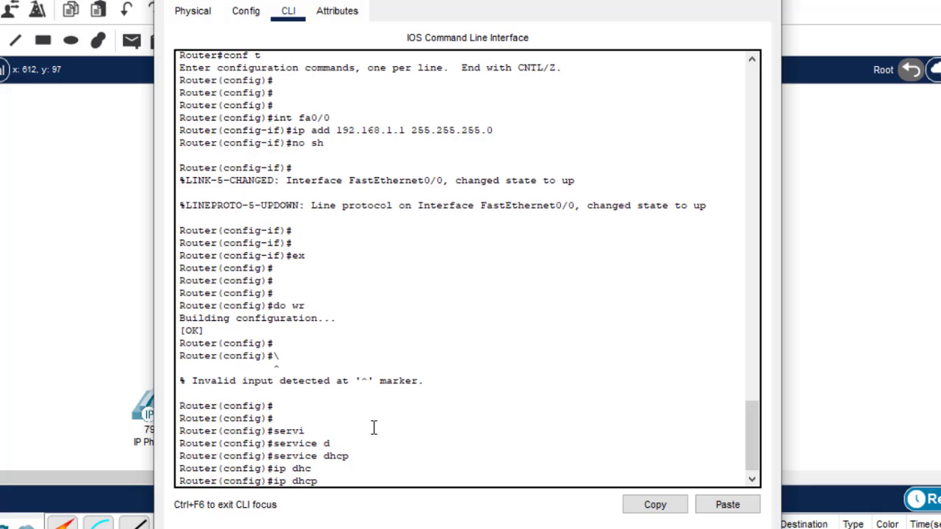
pyautogui.write('po')
pyautogui.press('Tab')
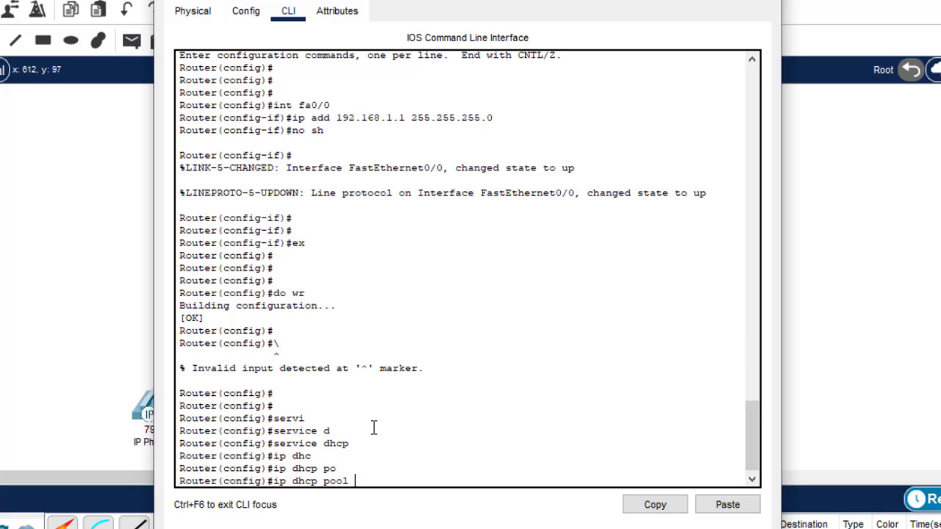
pyautogui.write('VOICE-POOL')
pyautogui.press('Return')
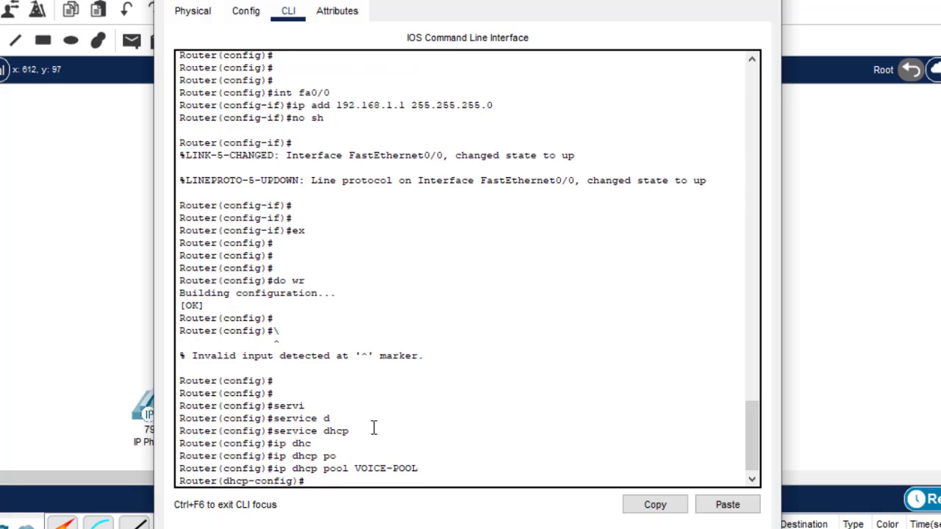
# - Define the VOICE-POOL network as 192.168.1.0 with mask 255.255.255.0
pyautogui.write('net')
pyautogui.press('Tab')
pyautogui.write('192')
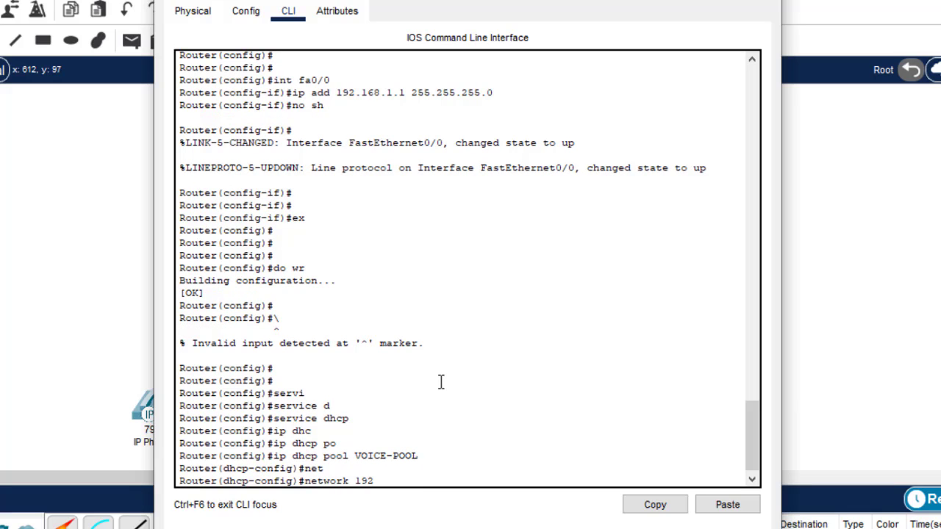
pyautogui.write('.168.1.0 255.255')
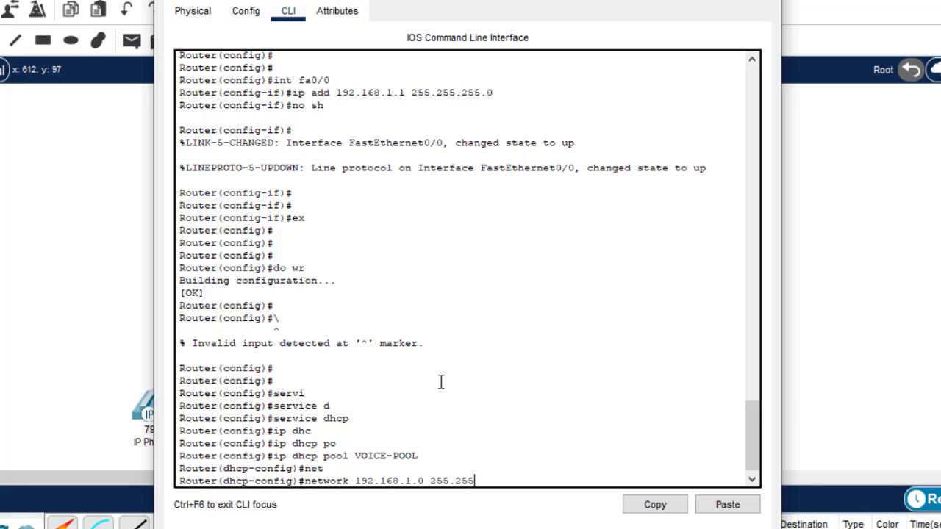
pyautogui.write('.255.0')
pyautogui.press('Return')
# - Check the topology and set the VOICE-POOL default router to 192.168.1.1
pyautogui.write('def')
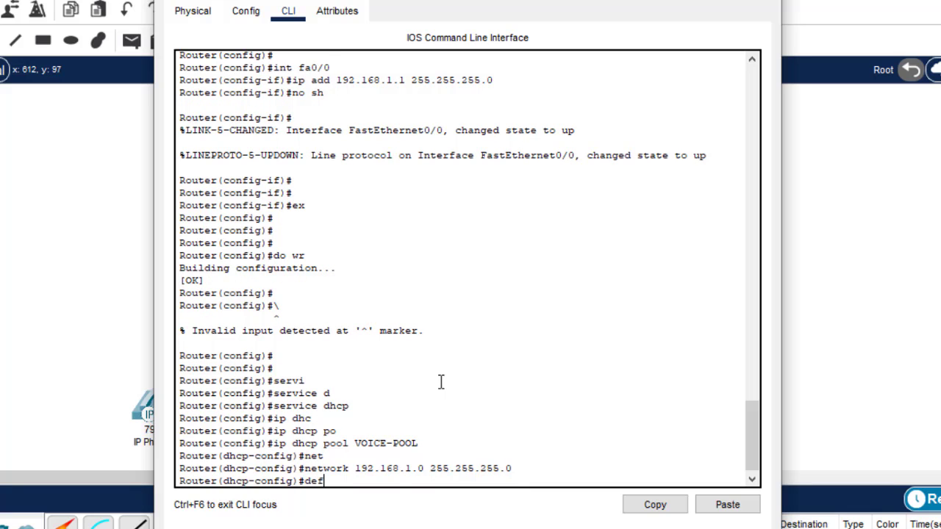
pyautogui.press('Tab')
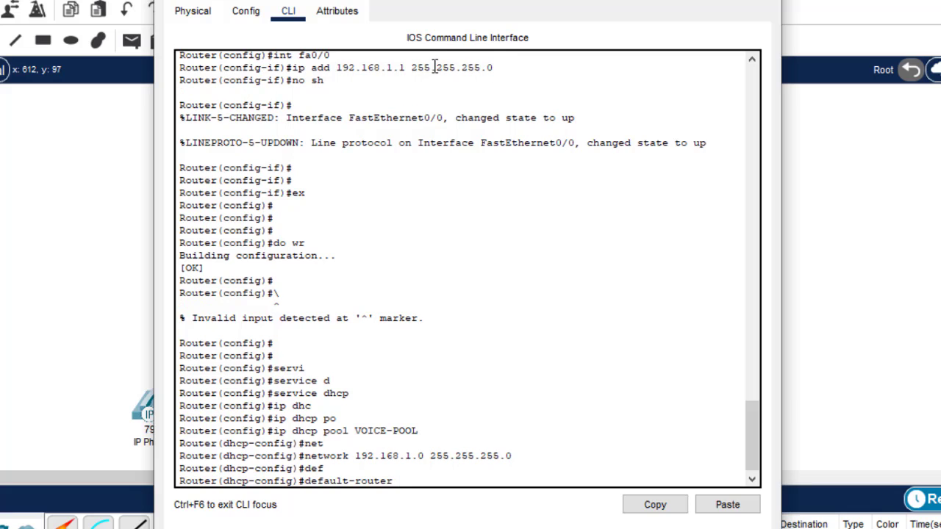
pyautogui.click(873, 174)
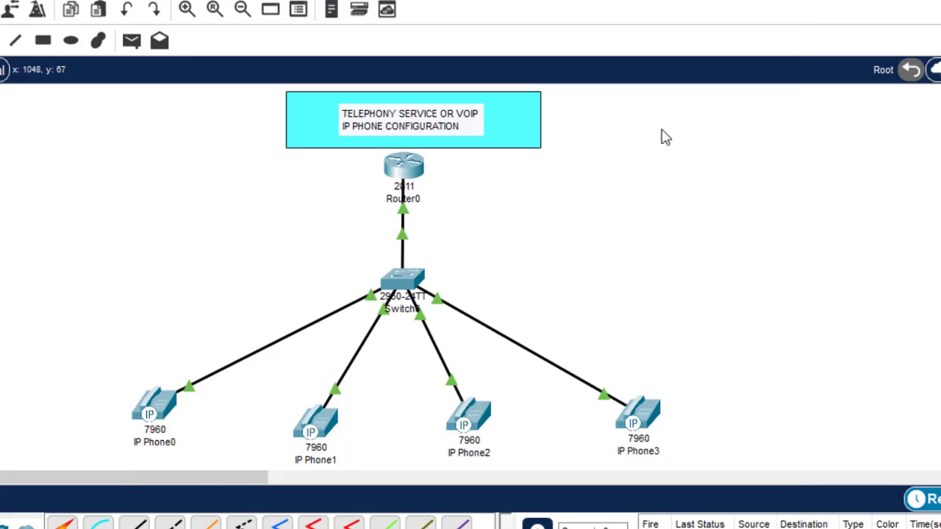
pyautogui.click(409, 171)
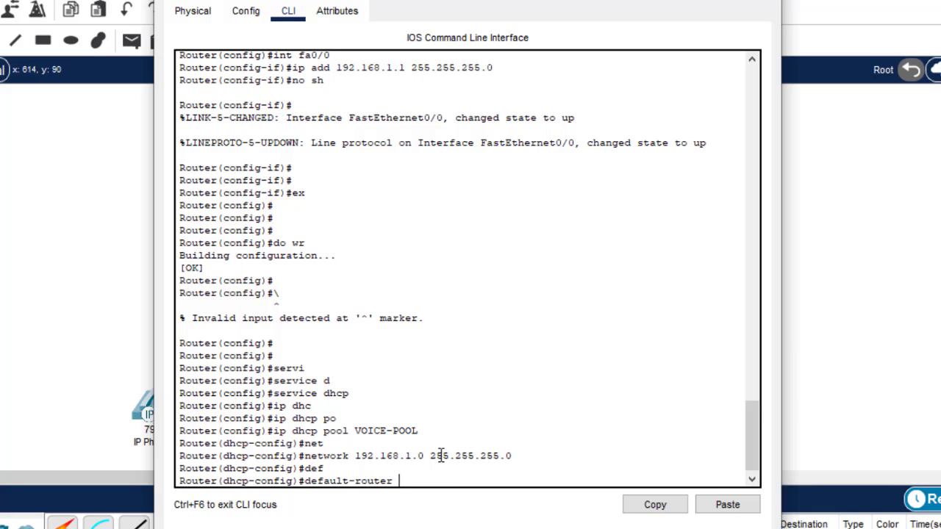
pyautogui.write('192.168.1.1')
pyautogui.press('Return')
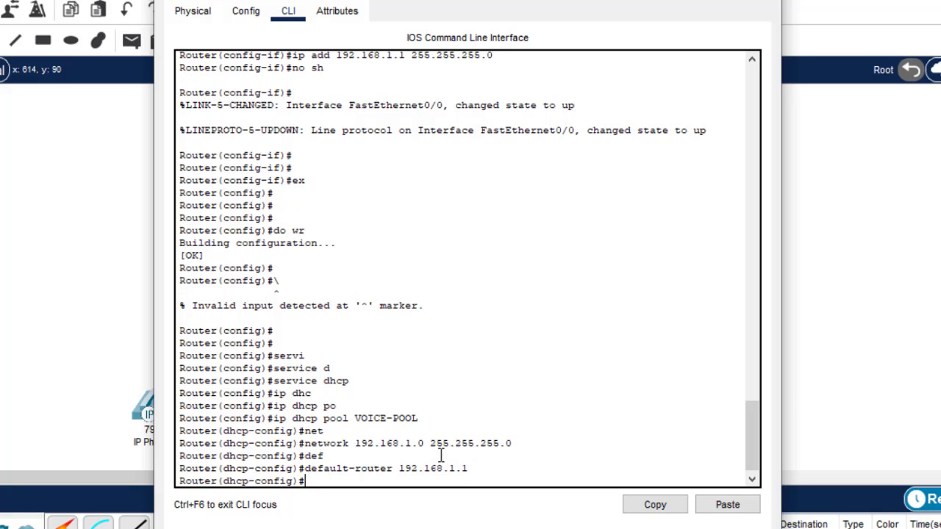
# - Compose option 150 ip 192.168.1.1 at the DHCP pool prompt, copying the address from the default-router line
pyautogui.click(918, 213)
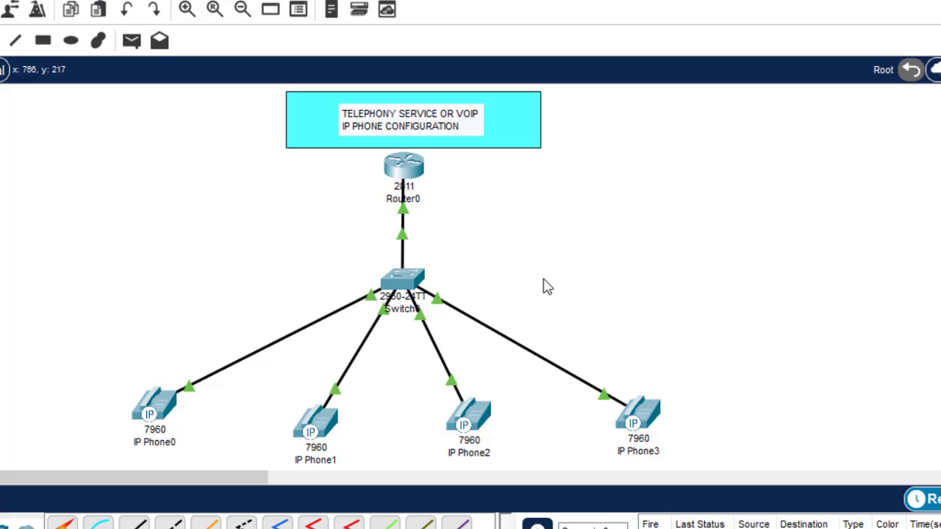
pyautogui.click(412, 167)
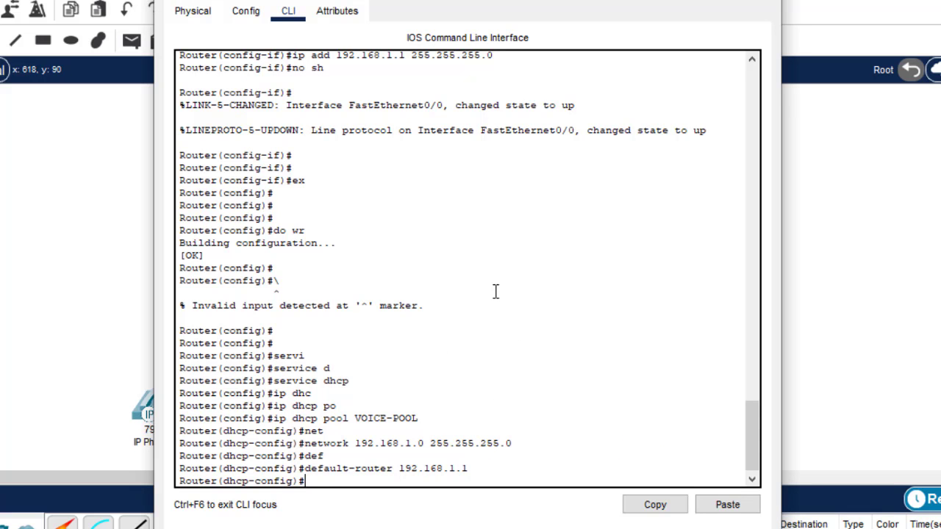
pyautogui.write('op')
pyautogui.press('Tab')
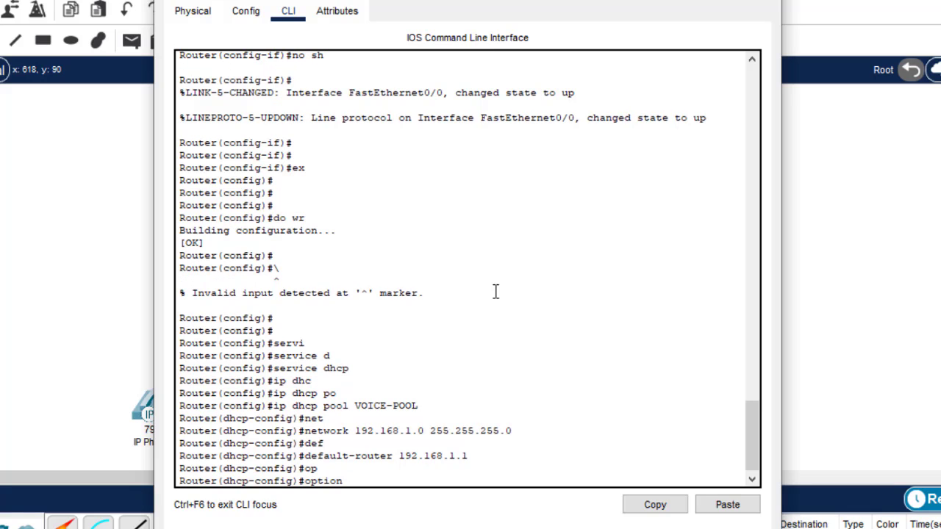
pyautogui.write('150 ip')
pyautogui.moveTo(469, 457); pyautogui.dragTo(399, 460)
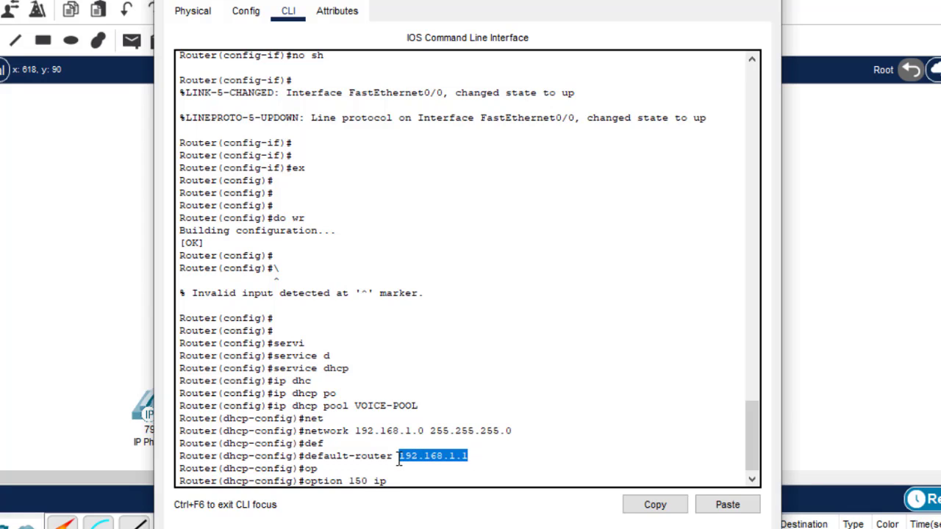
pyautogui.click(656, 506)
pyautogui.click(732, 508)
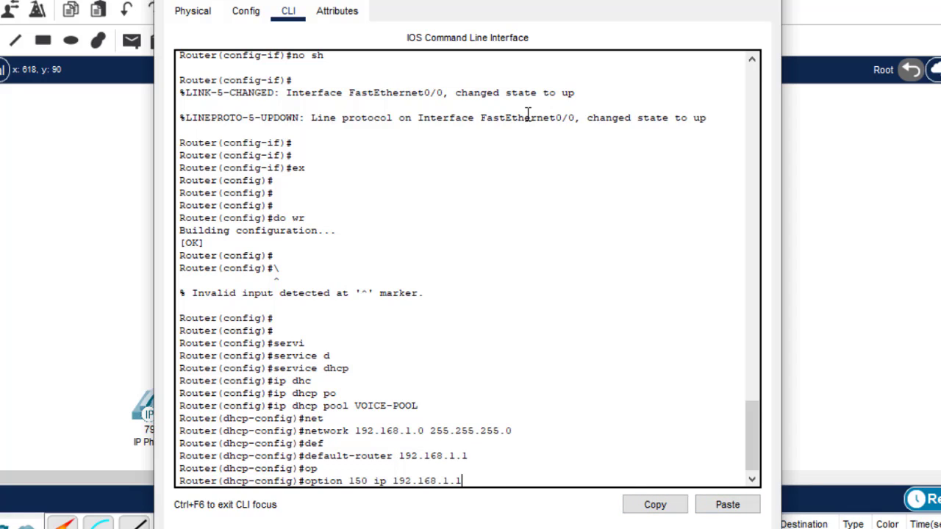
# - Review the topology and the composed option number and IP address, and submit the option 150 command for VOICE-POOL
pyautogui.click(870, 263)
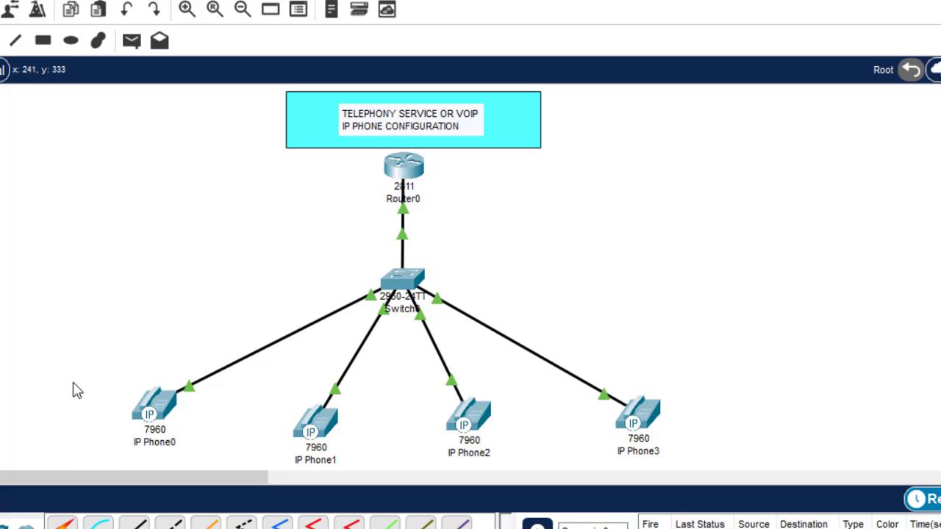
pyautogui.click(403, 173)
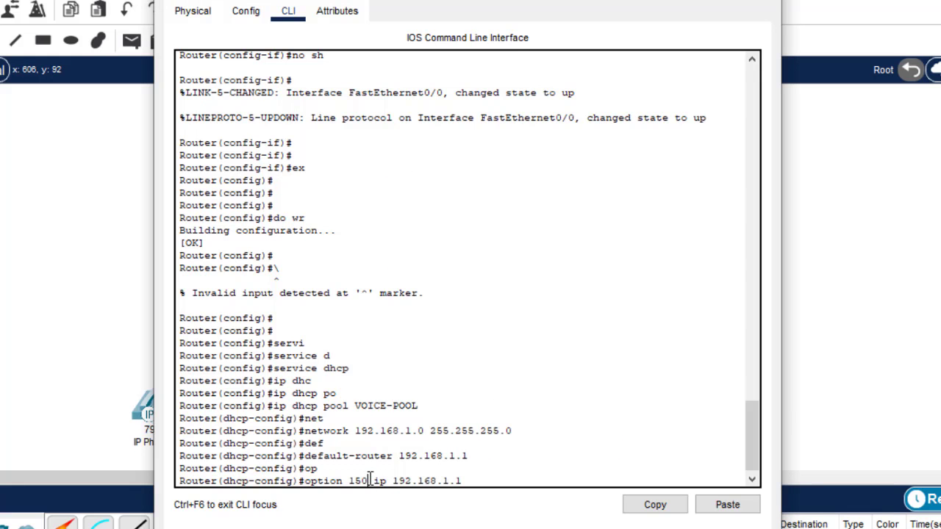
pyautogui.moveTo(369, 480); pyautogui.dragTo(351, 476)
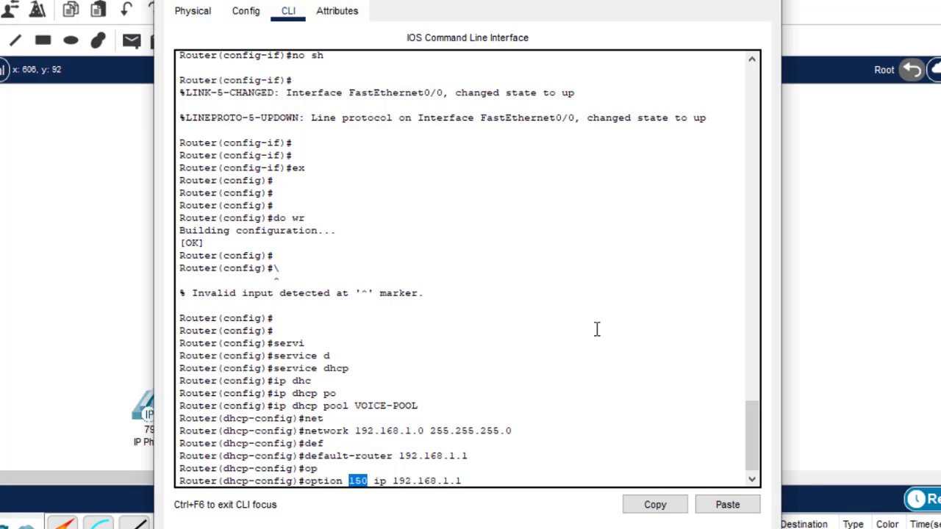
pyautogui.click(460, 481)
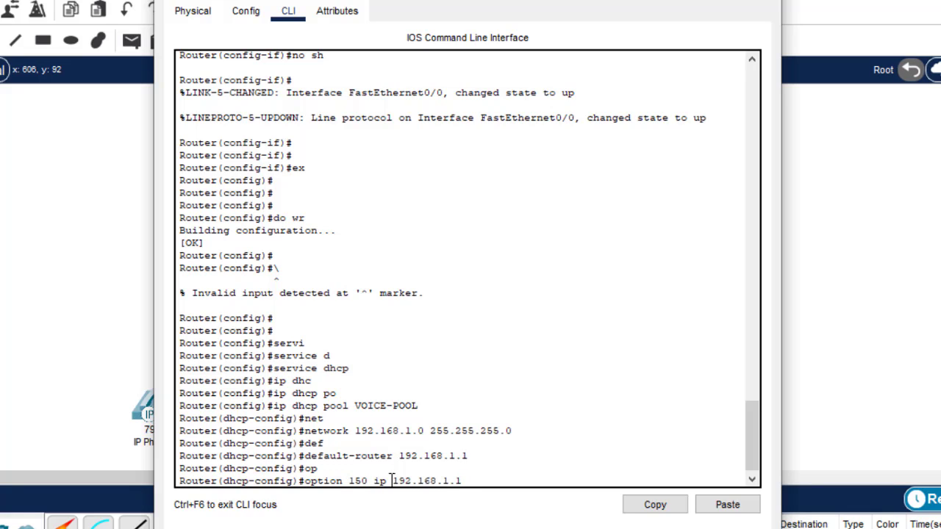
pyautogui.moveTo(461, 481); pyautogui.dragTo(394, 478)
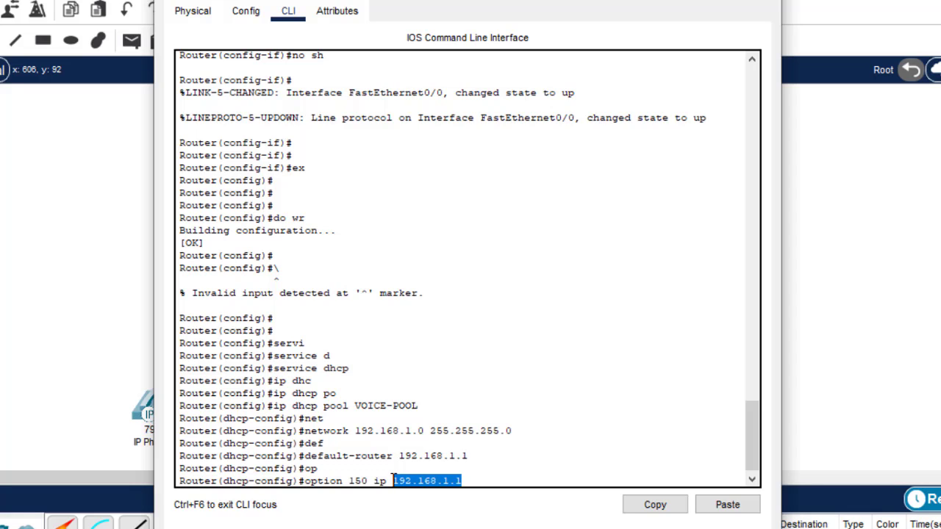
pyautogui.click(478, 479)
pyautogui.press('Return')
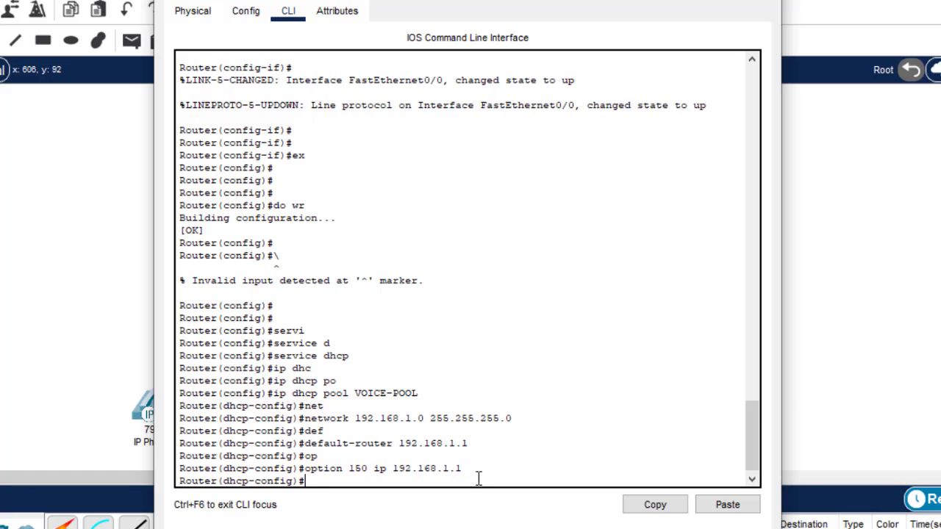
# - Exit DHCP pool configuration and save the router's configuration with do wr
pyautogui.write('exit')
pyautogui.press('Return')
pyautogui.press('Return')
pyautogui.press('Return')
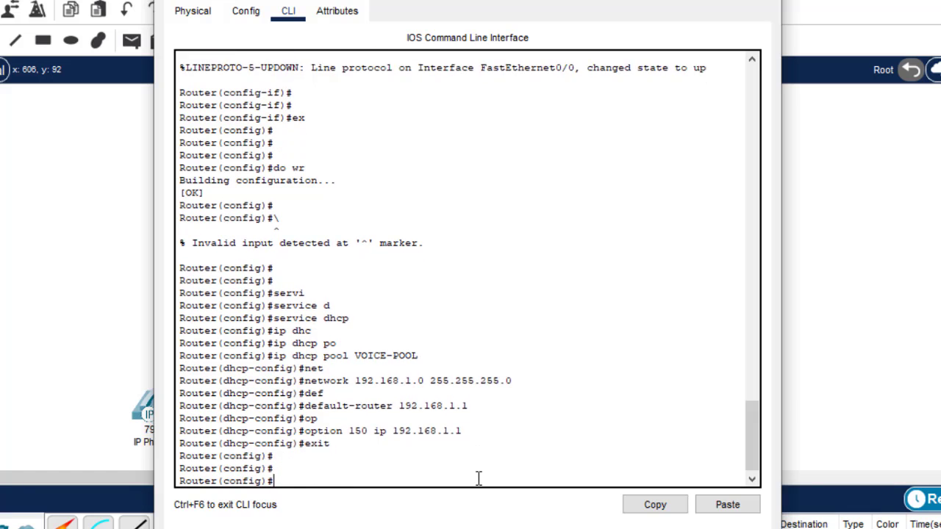
pyautogui.write('do wr')
pyautogui.press('Return')
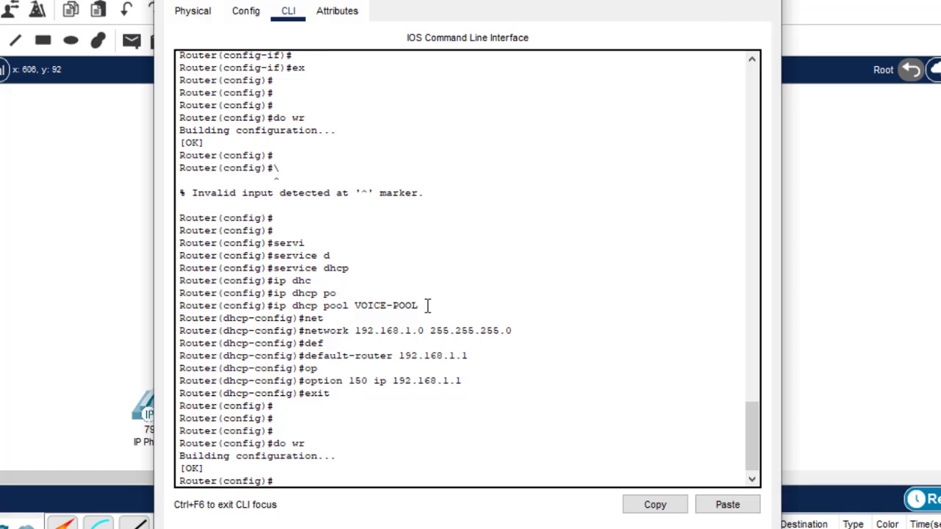
# - Review the pool name, network, default router and option 150 entries in the command history, and return to the topology
pyautogui.moveTo(429, 305); pyautogui.dragTo(357, 312)
pyautogui.moveTo(512, 331); pyautogui.dragTo(355, 333)
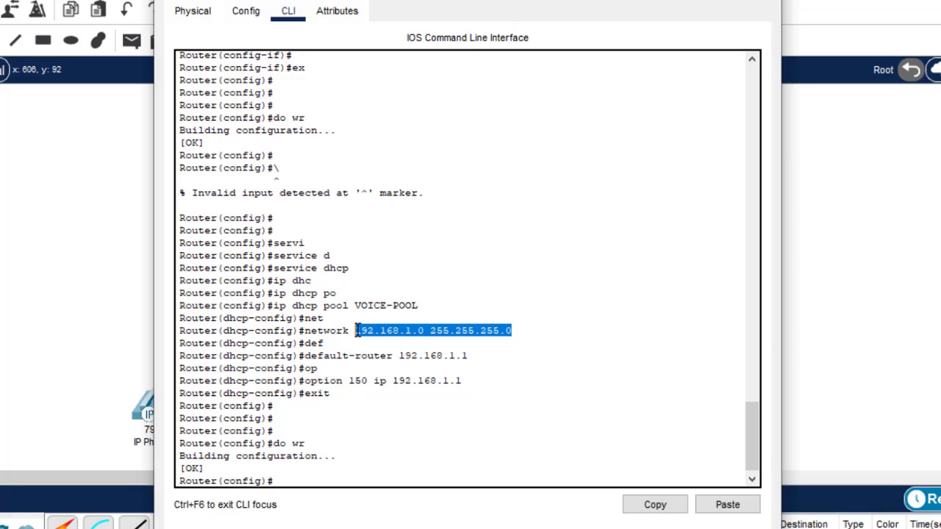
pyautogui.click(478, 360)
pyautogui.moveTo(478, 361); pyautogui.dragTo(400, 358)
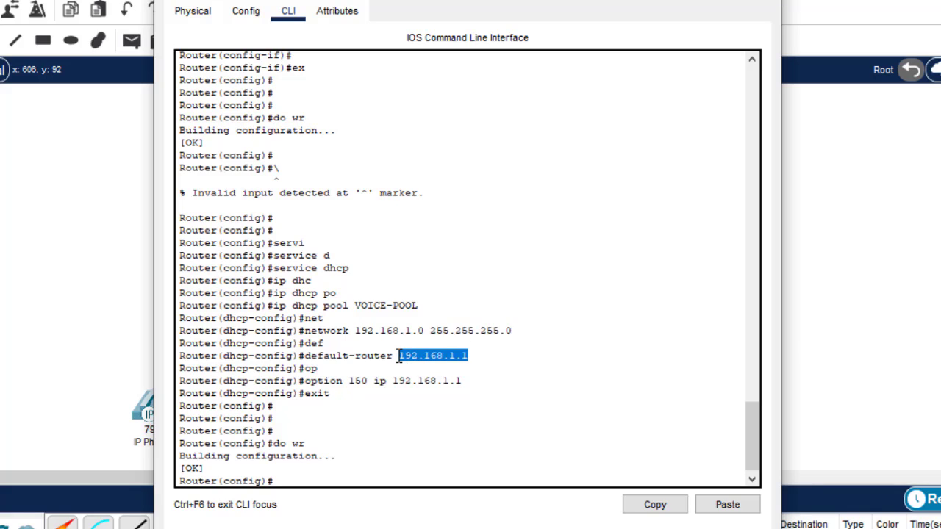
pyautogui.click(354, 380)
pyautogui.doubleClick(354, 380)
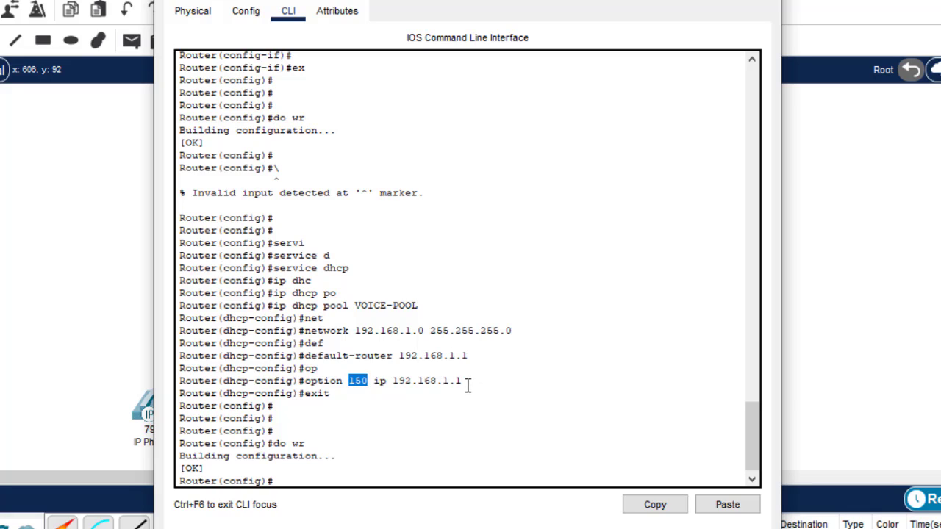
pyautogui.moveTo(467, 381); pyautogui.dragTo(393, 380)
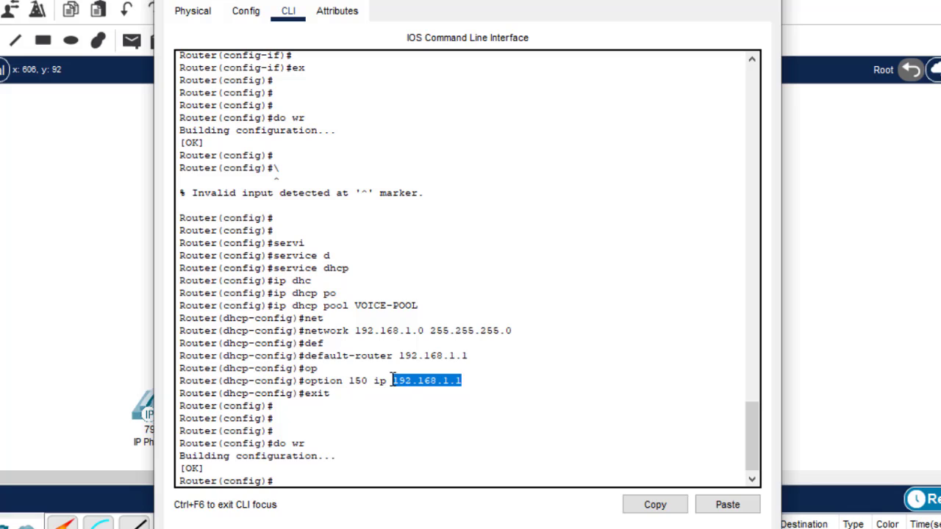
pyautogui.moveTo(470, 382); pyautogui.dragTo(393, 385)
pyautogui.click(700, 23)
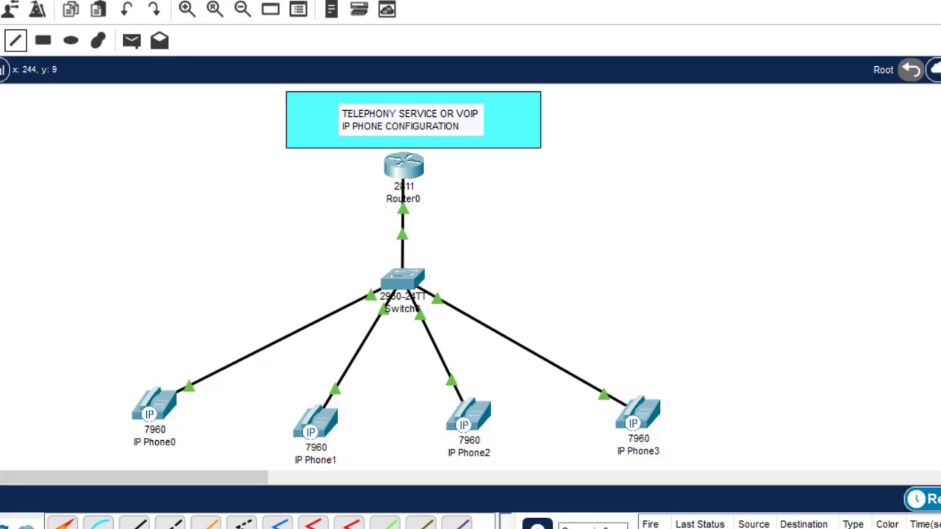
# - Start a text note in the empty area beside the topology with the lines Interface IP and DHCP Server
pyautogui.click(719, 131)
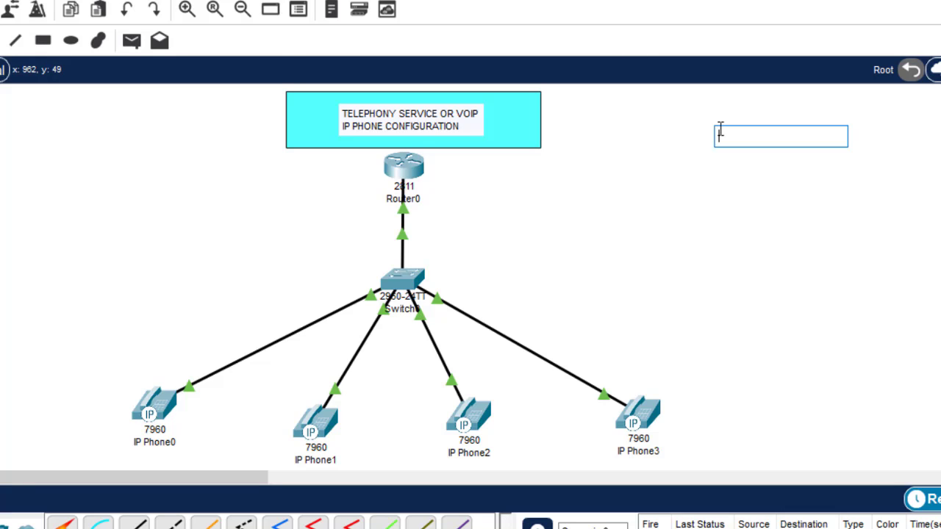
pyautogui.write('IP')
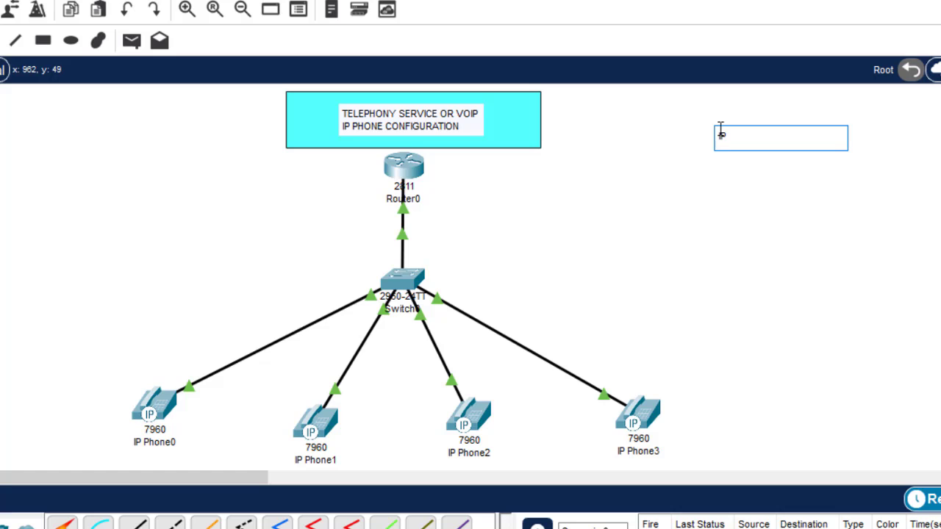
pyautogui.press('BackSpace')
pyautogui.press('BackSpace')
pyautogui.write('Interface IP')
pyautogui.press('Return')
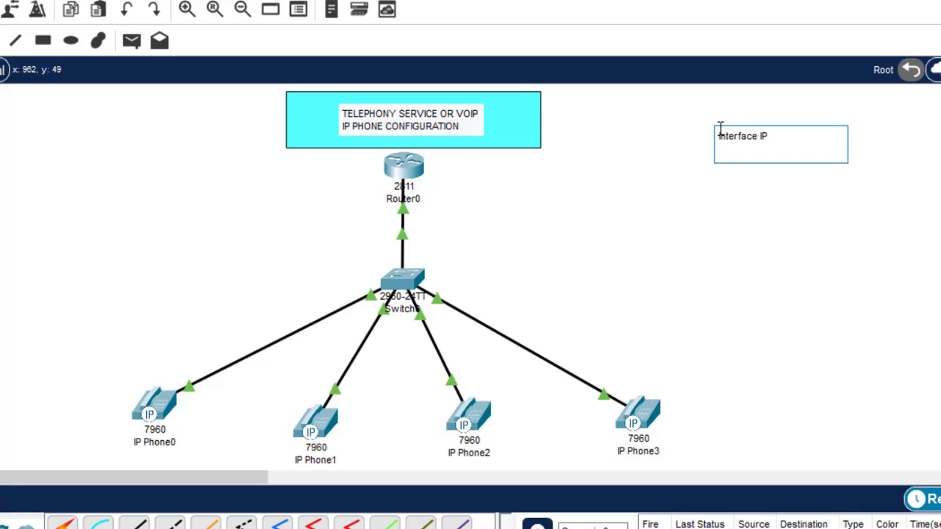
pyautogui.write('DHCP Server')
pyautogui.press('Return')
pyautogui.press('Return')
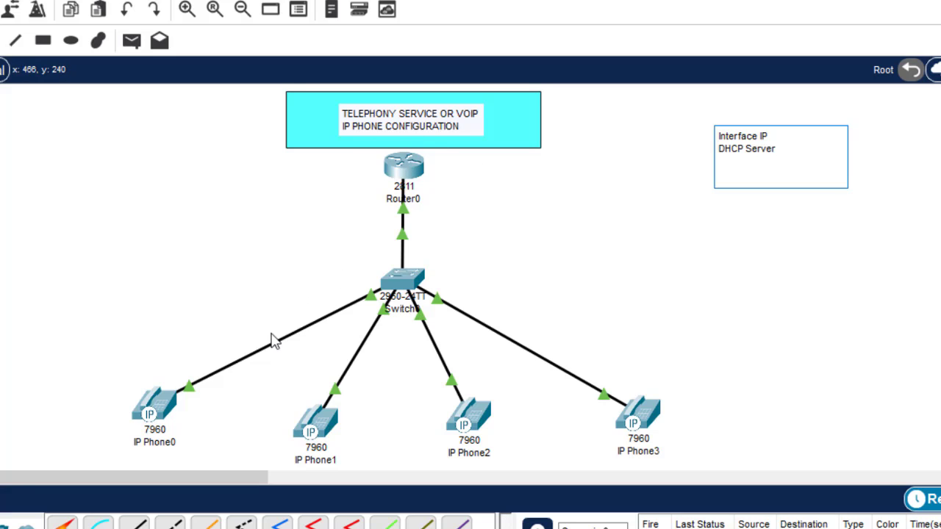
# - Add the line Call manager telephony service to the note and finish it
pyautogui.write('Call man')
pyautogui.write('ag')
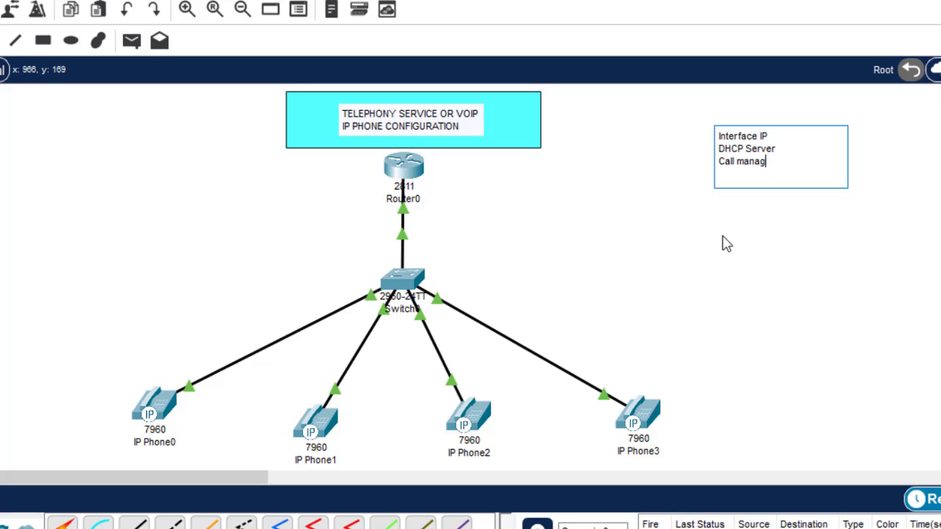
pyautogui.write('er telephony servic')
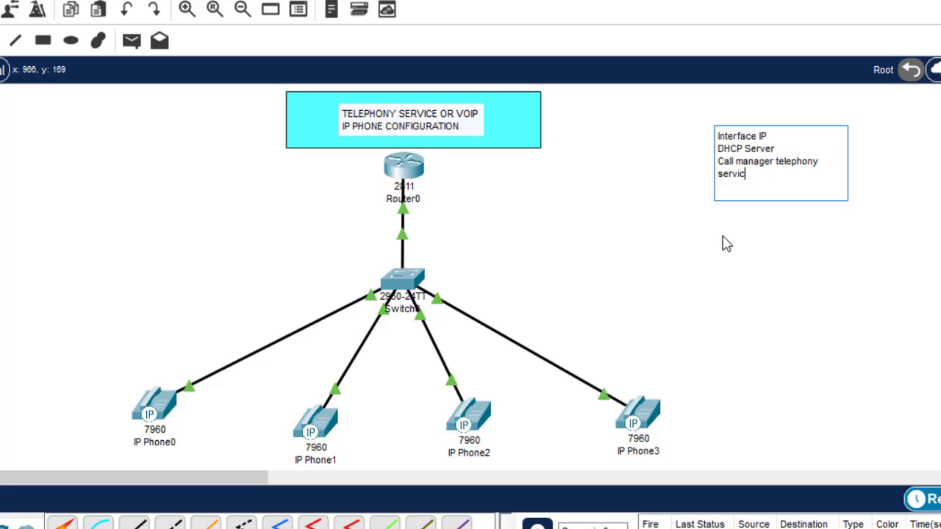
pyautogui.write('e')
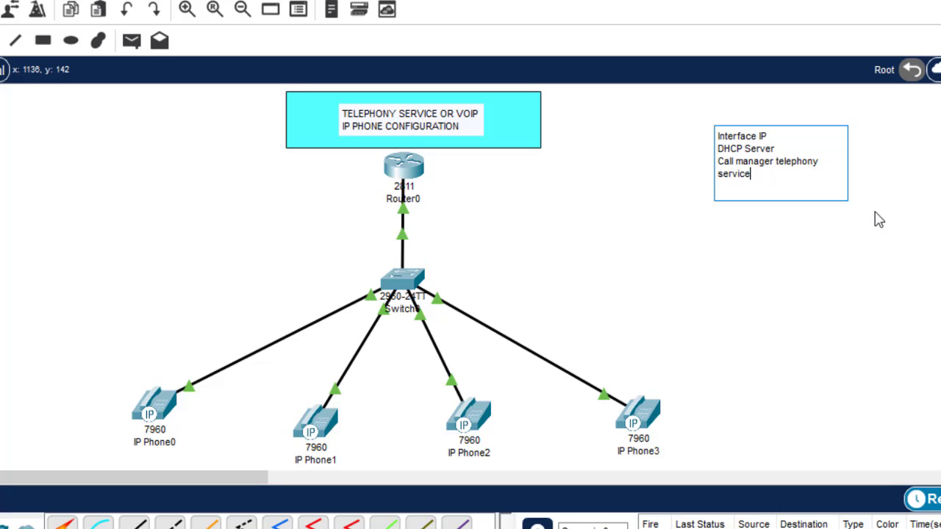
pyautogui.click(880, 219)
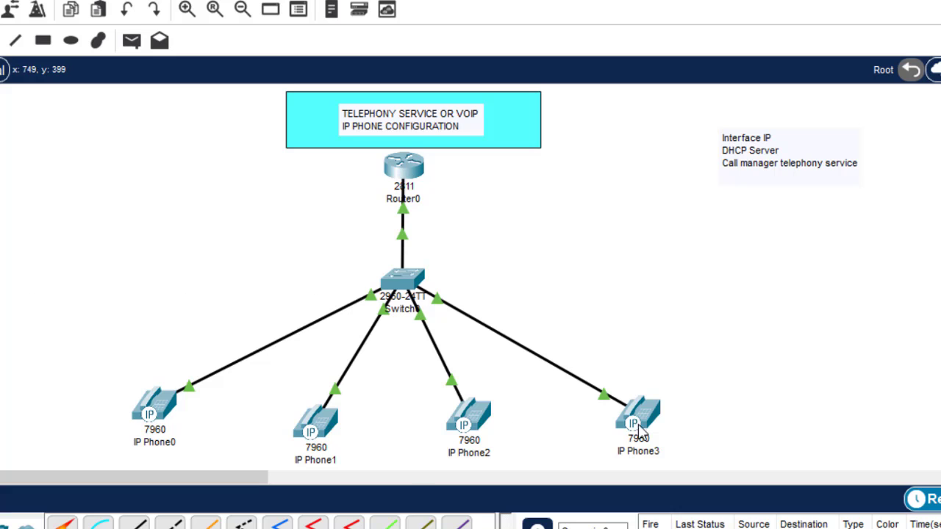
# - Open Router0's command line and enter telephony-service configuration mode
pyautogui.click(409, 168)
pyautogui.press('Return')
pyautogui.press('Return')
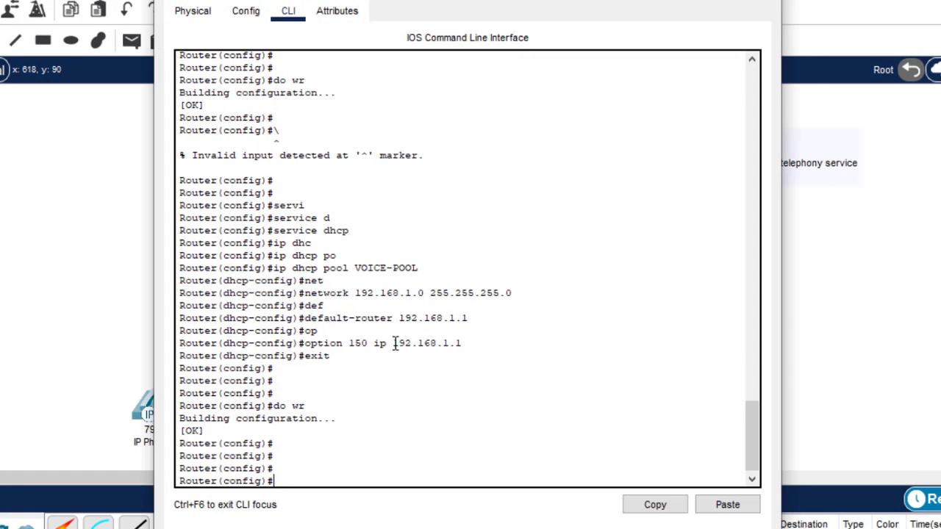
pyautogui.write('telp')
pyautogui.press('BackSpace')
pyautogui.write('e')
pyautogui.press('Tab')
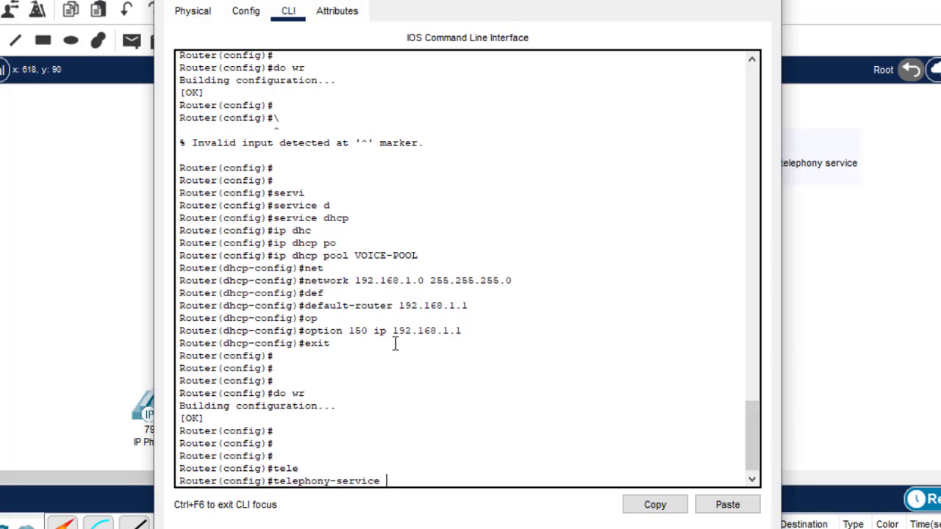
pyautogui.press('Return')
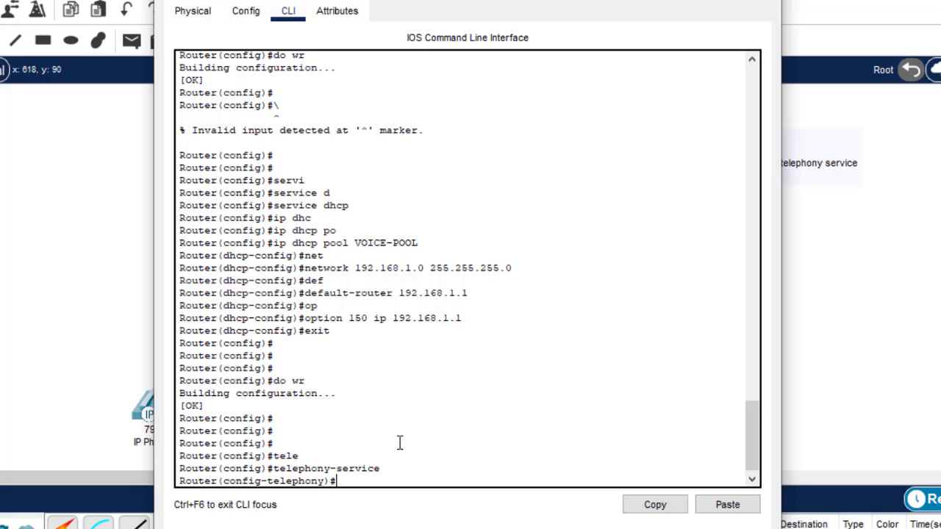
# - Set the maximum number of directory numbers to 5 with max-dn 5
pyautogui.write('max-d')
pyautogui.press('Tab')
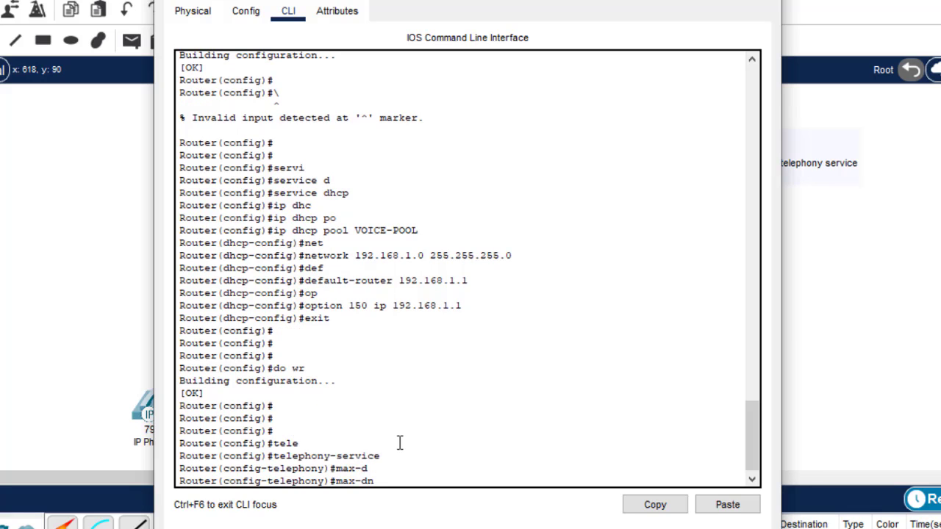
pyautogui.write('5')
pyautogui.moveTo(399, 481); pyautogui.dragTo(338, 480)
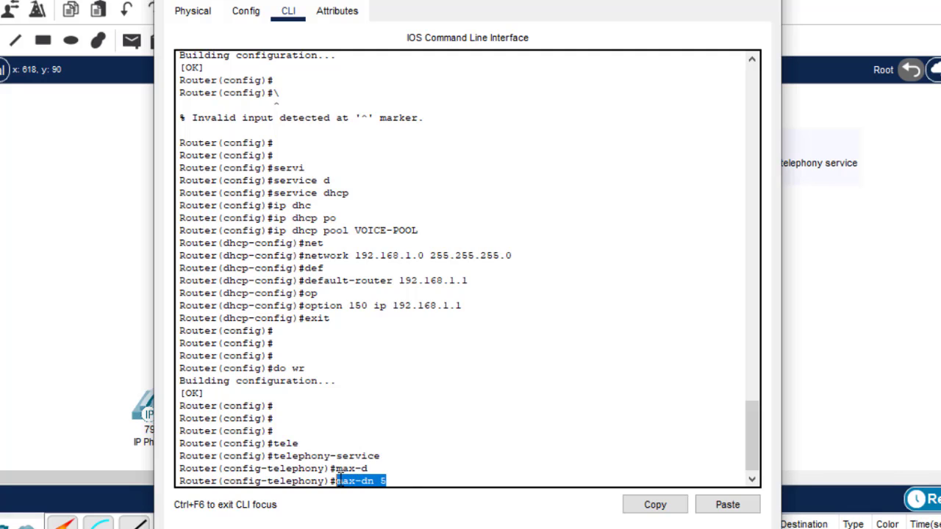
pyautogui.click(413, 480)
pyautogui.press('Return')
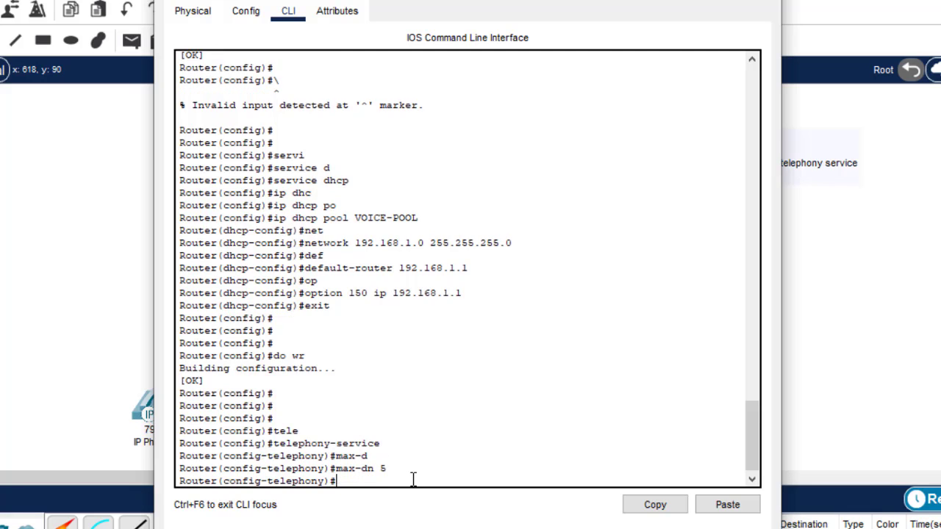
# - Compose max-ephones 5, check the phones in the topology, and submit the command on Router0
pyautogui.write('max-eph')
pyautogui.press('Tab')
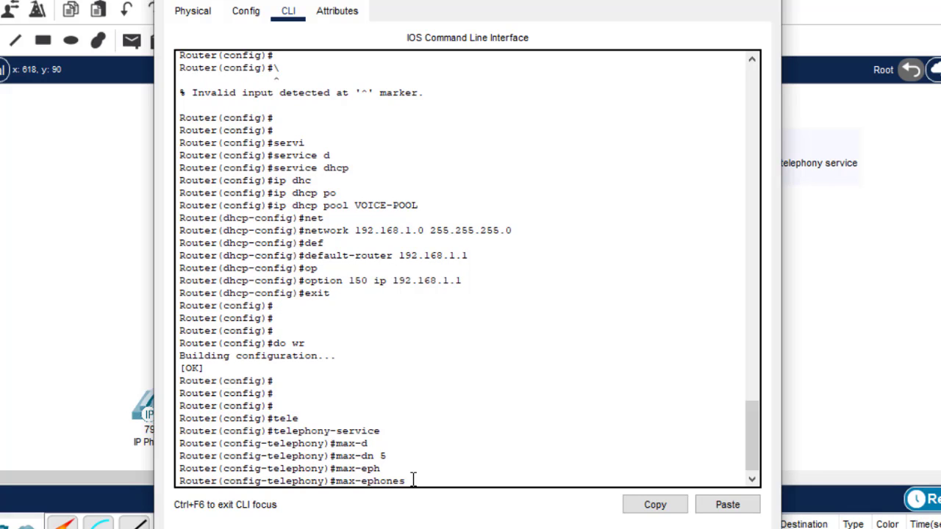
pyautogui.write('5')
pyautogui.hotkey('alt', 'F4')
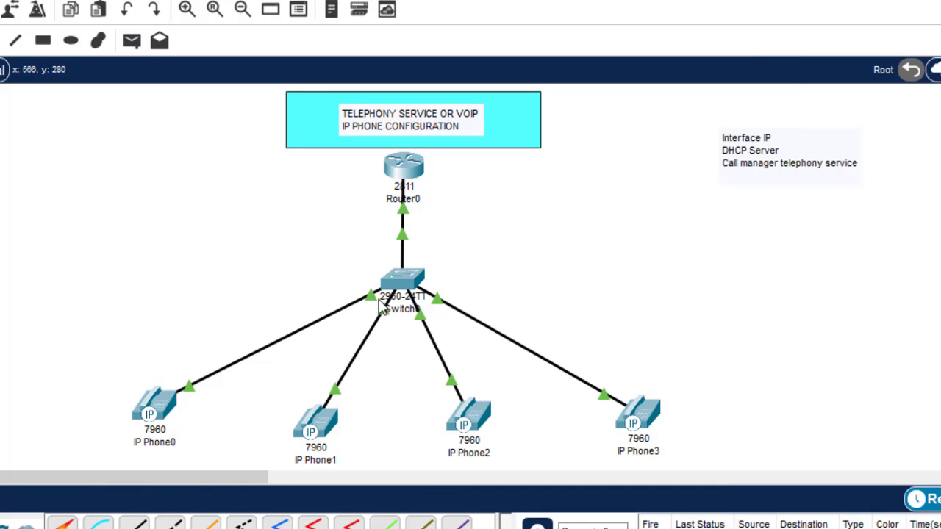
pyautogui.click(408, 175)
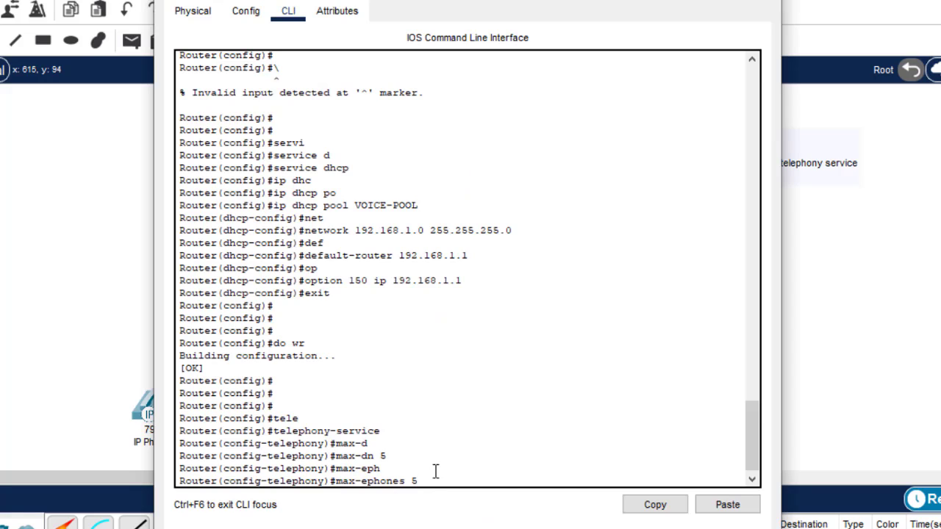
pyautogui.press('Return')
# - Compose ip source-address 192.168.1.1 at the telephony prompt, copying the address from the option 150 line
pyautogui.write('i')
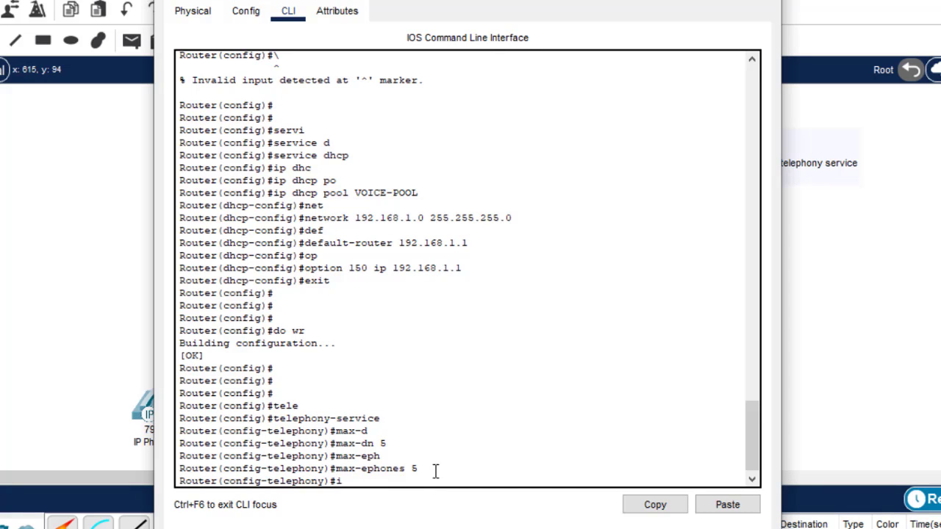
pyautogui.write('p sou')
pyautogui.press('Tab')
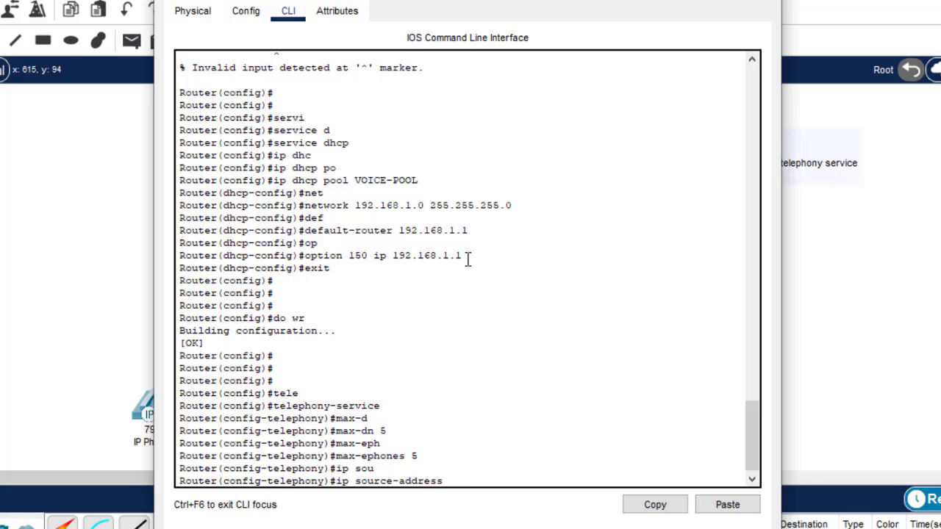
pyautogui.moveTo(466, 259); pyautogui.dragTo(395, 257)
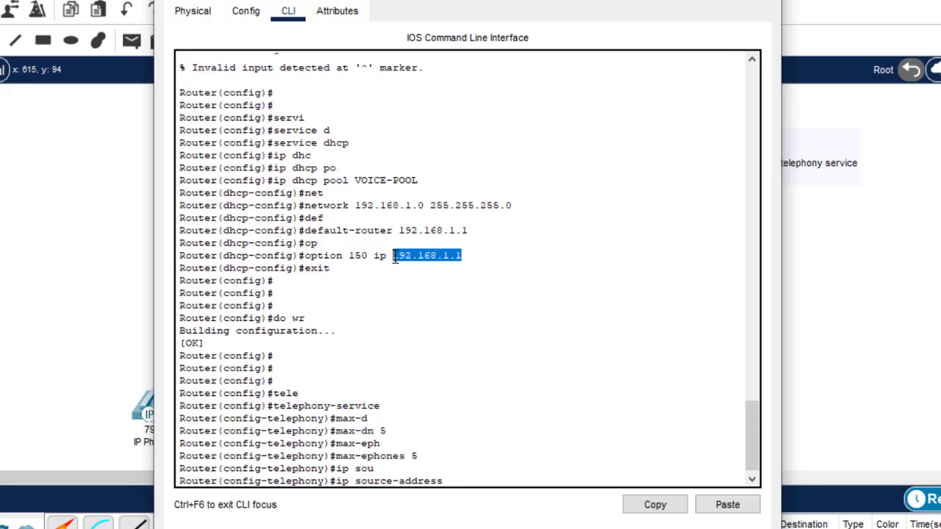
pyautogui.click(648, 508)
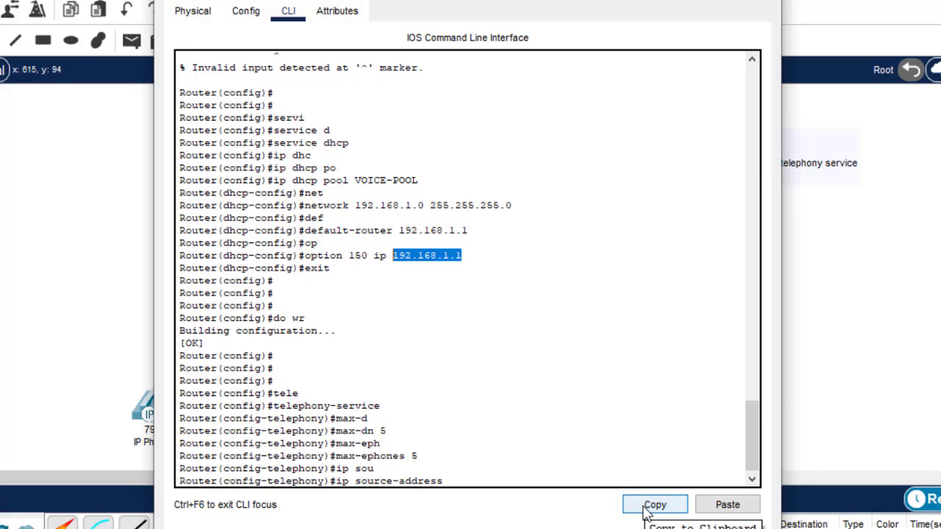
pyautogui.click(647, 509)
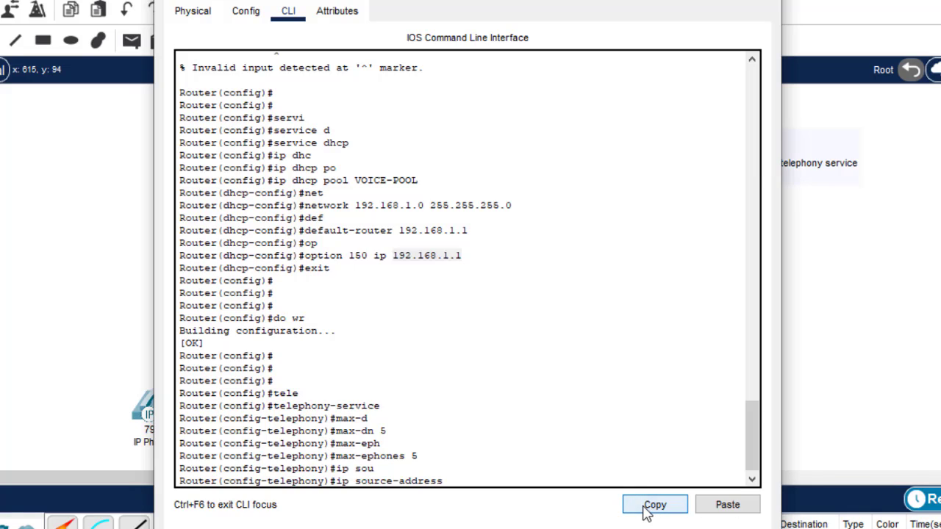
pyautogui.click(726, 506)
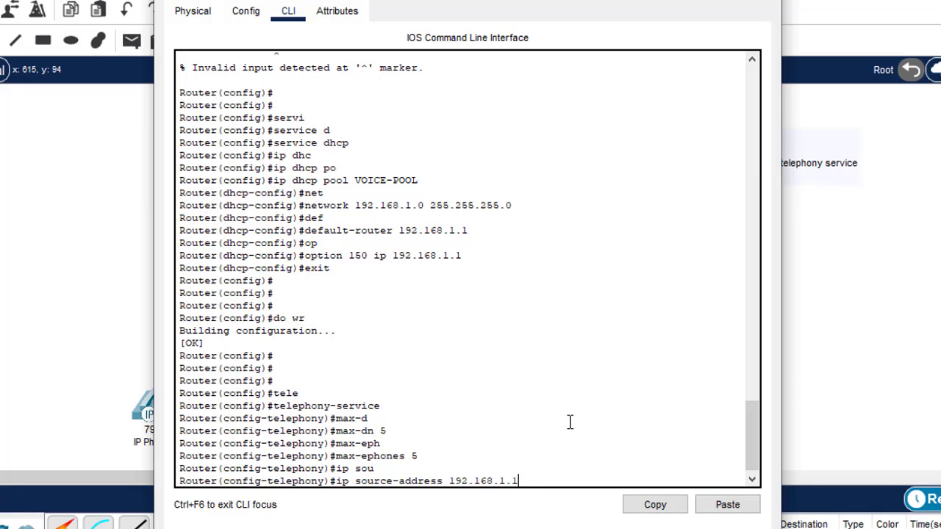
# - Complete the source-address command with port 2000 and submit it
pyautogui.write('sou')
pyautogui.press('BackSpace')
pyautogui.press('BackSpace')
pyautogui.press('BackSpace')
pyautogui.press('BackSpace')
pyautogui.write('por')
pyautogui.press('Tab')
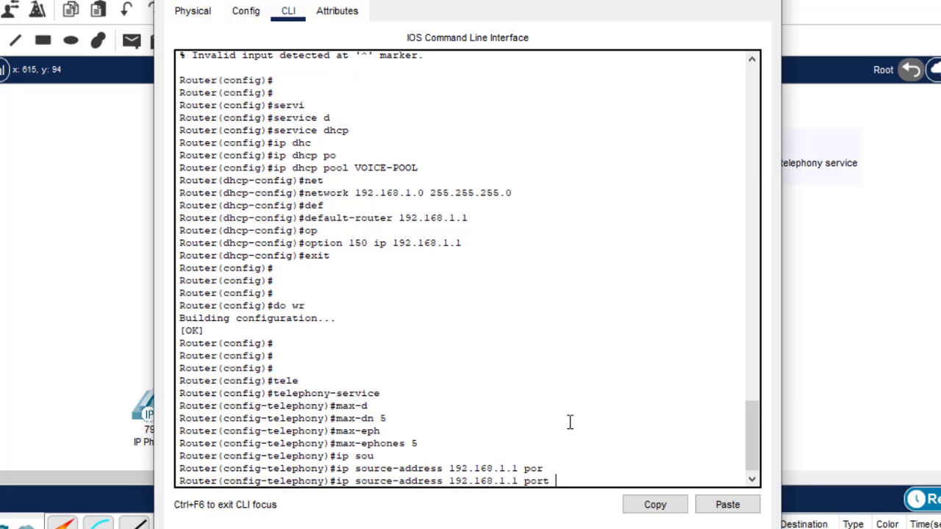
pyautogui.write('2000')
pyautogui.press('Return')
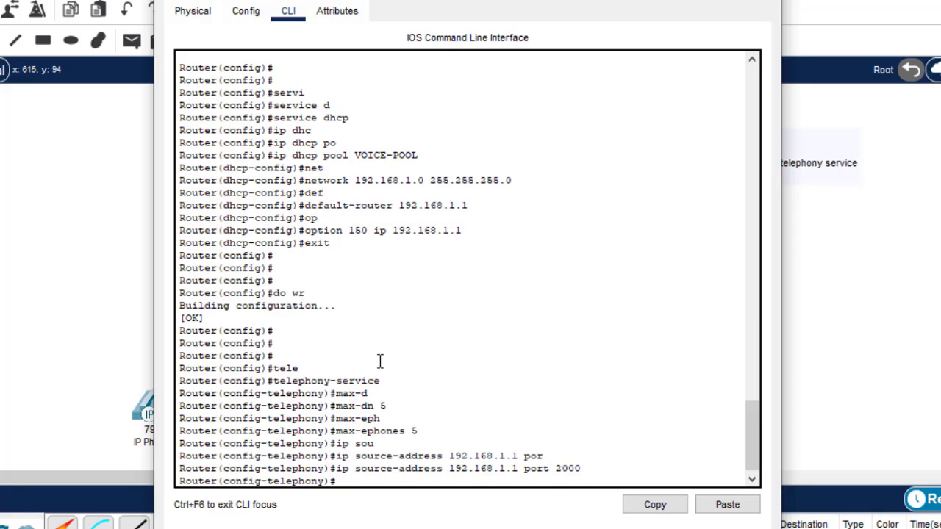
# - Review the topology and the telephony-service, max-dn, max-ephones and source-address port entries in Router0's command history
pyautogui.click(820, 297)
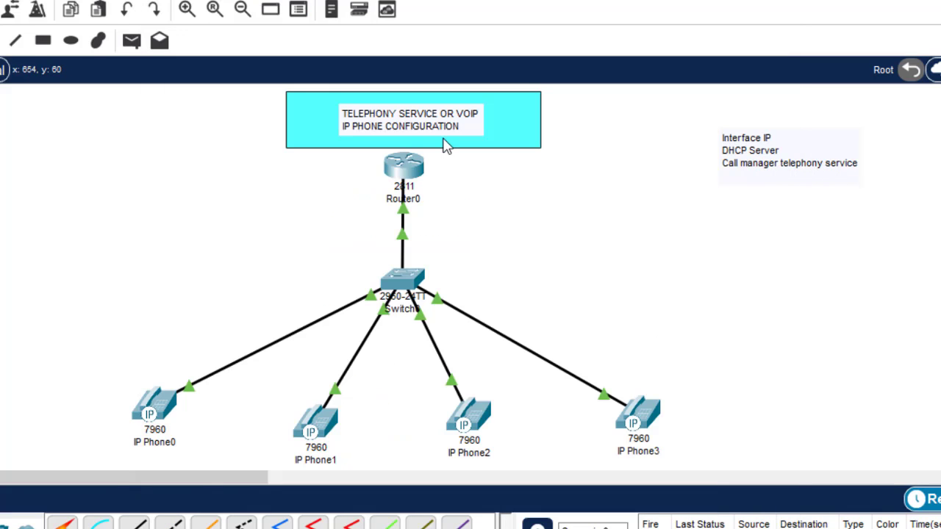
pyautogui.click(415, 167)
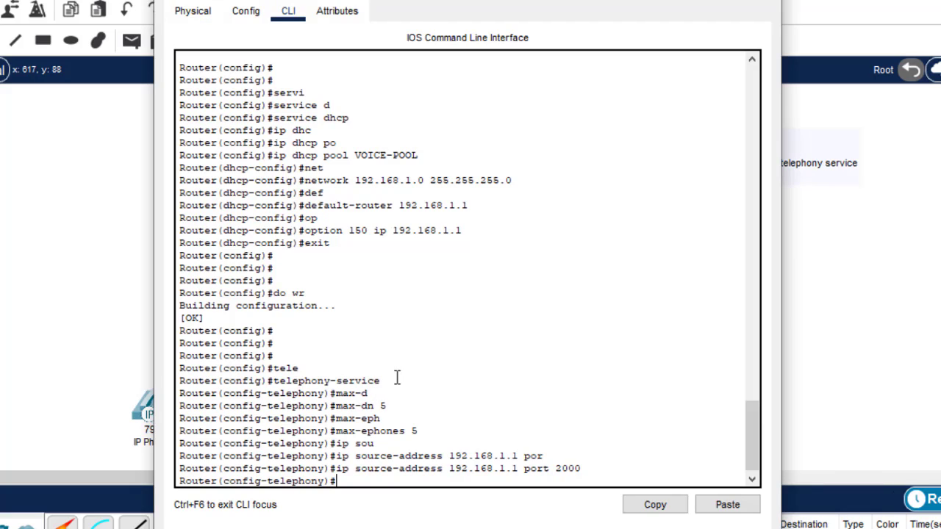
pyautogui.moveTo(383, 381); pyautogui.dragTo(274, 381)
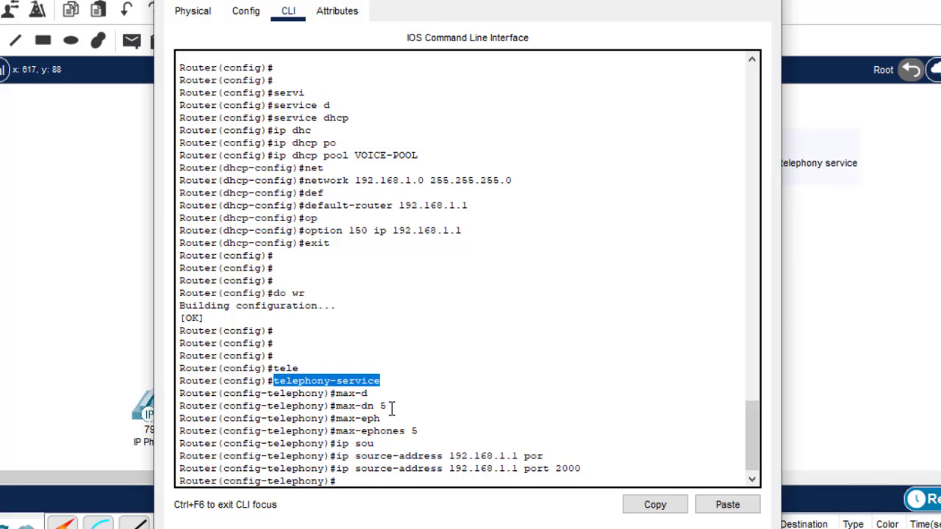
pyautogui.moveTo(390, 407); pyautogui.dragTo(338, 408)
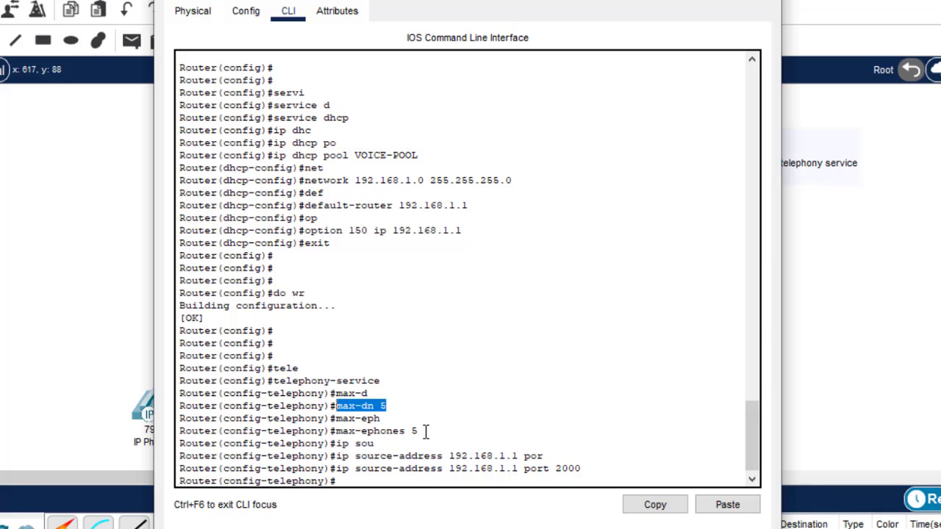
pyautogui.moveTo(419, 432); pyautogui.dragTo(339, 422)
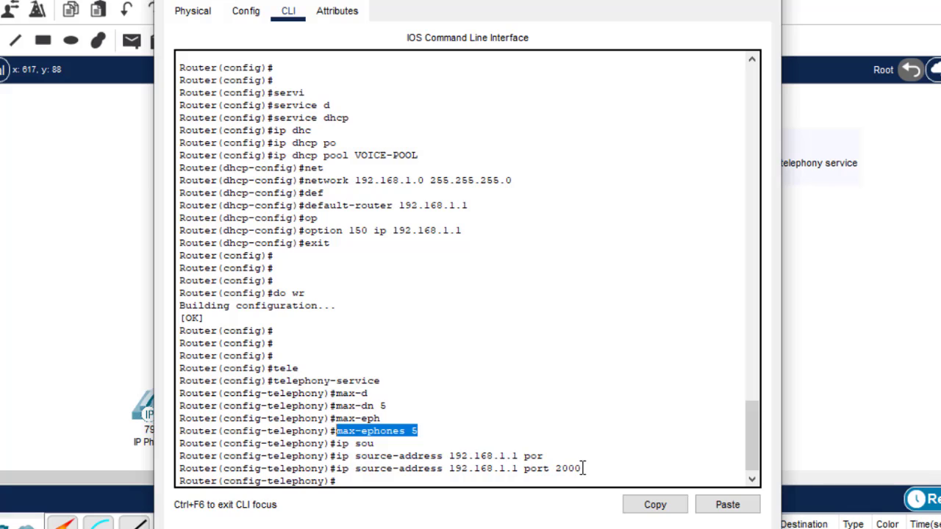
pyautogui.moveTo(583, 468); pyautogui.dragTo(556, 468)
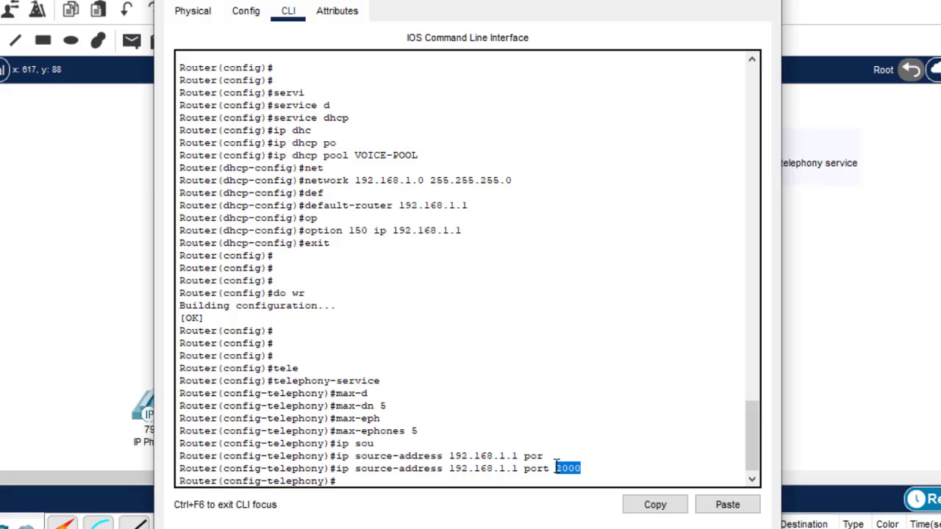
pyautogui.click(557, 468)
pyautogui.moveTo(588, 470); pyautogui.dragTo(556, 470)
pyautogui.click(435, 469)
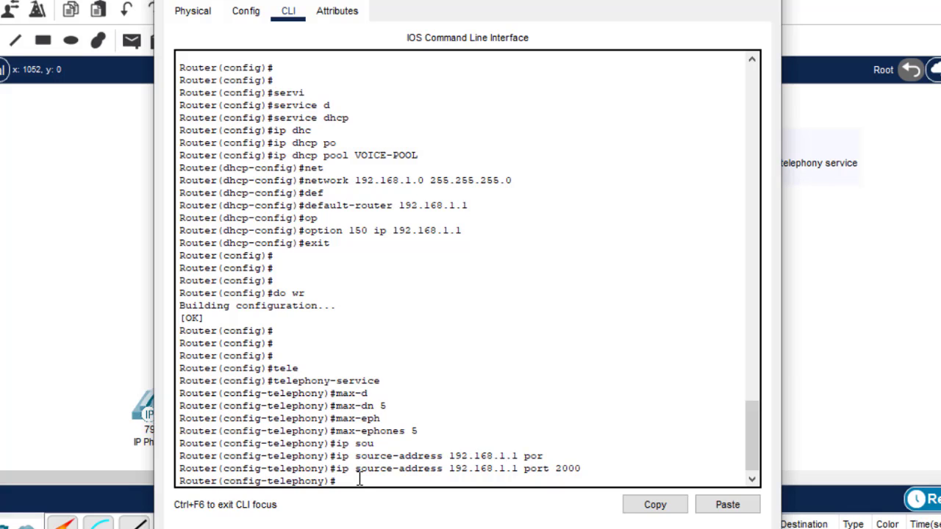
# - Assign directory numbers to the phones automatically with auto assign 1 to 5
pyautogui.write('uto')
pyautogui.press('Tab')
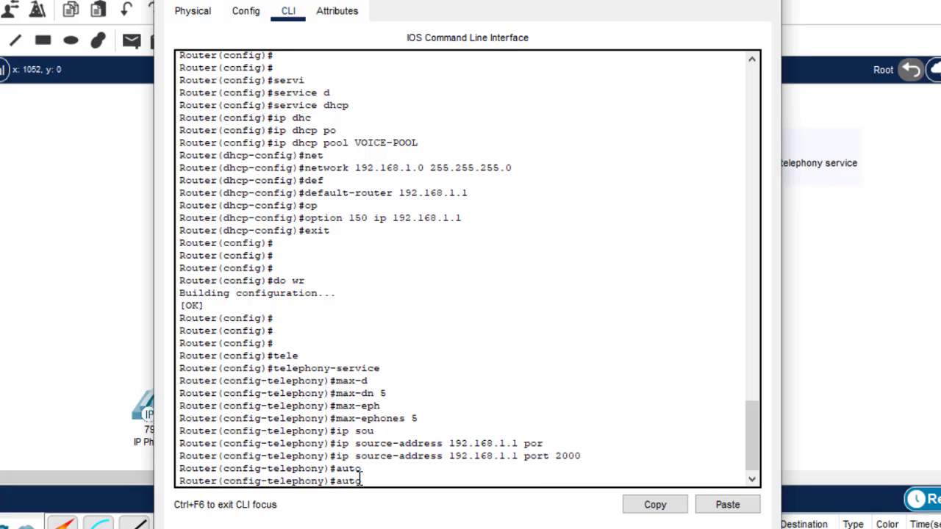
pyautogui.press('BackSpace')
pyautogui.press('BackSpace')
pyautogui.press('BackSpace')
pyautogui.press('BackSpace')
pyautogui.write('auto assign 1 to')
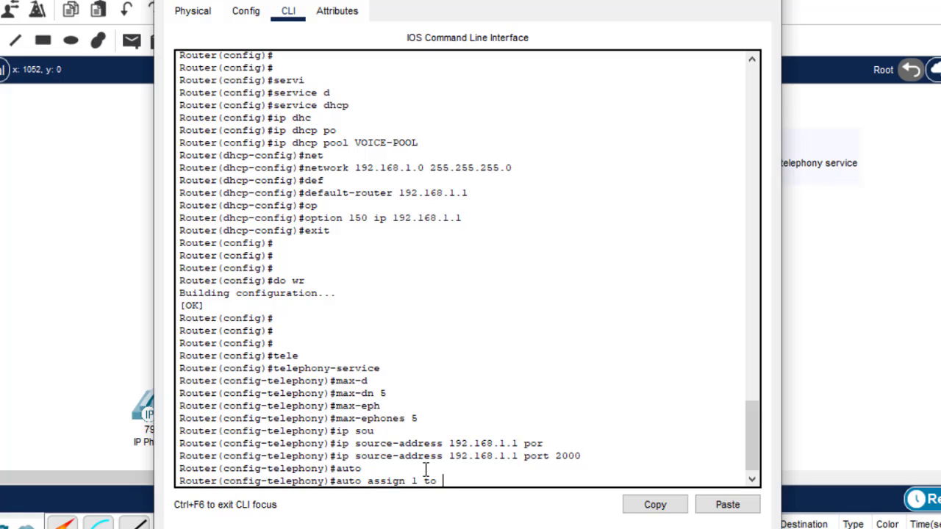
pyautogui.write(' 5')
pyautogui.press('Return')
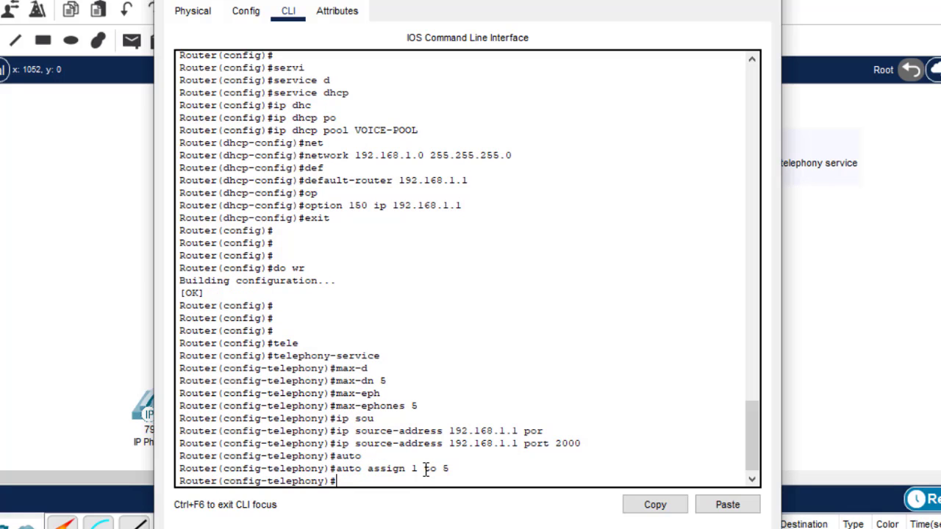
# - Add a second automatic directory-number assignment to the telephony service with auto assign 4 to 6
pyautogui.press('Up')
pyautogui.press('BackSpace')
pyautogui.press('BackSpace')
pyautogui.press('BackSpace')
pyautogui.press('BackSpace')
pyautogui.press('BackSpace')
pyautogui.press('BackSpace')
pyautogui.write('4 to 6')
pyautogui.press('Return')
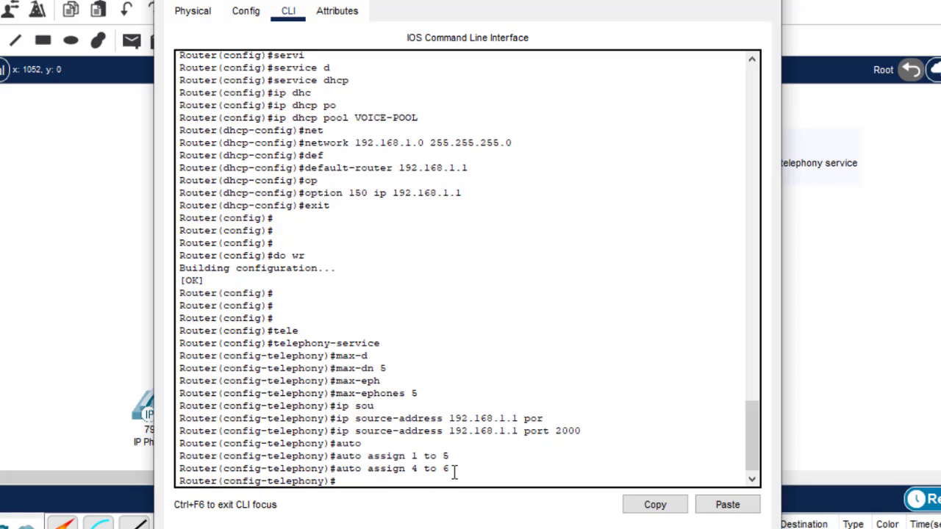
pyautogui.moveTo(452, 469); pyautogui.dragTo(341, 457)
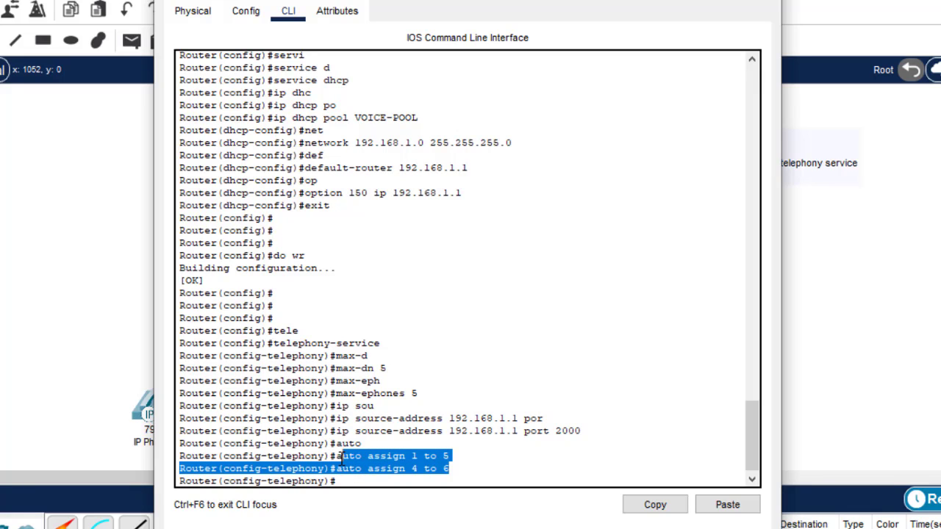
# - Exit telephony-service configuration to global configuration mode and close Router0's window
pyautogui.click(349, 478)
pyautogui.press('Return')
pyautogui.press('Return')
pyautogui.press('Return')
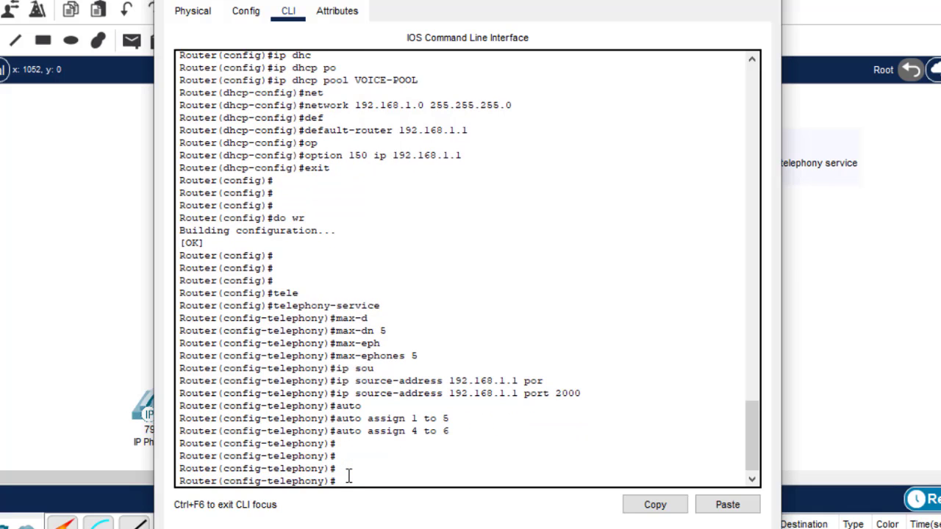
pyautogui.write('exit')
pyautogui.press('Return')
pyautogui.press('Return')
pyautogui.press('Return')
pyautogui.press('Return')
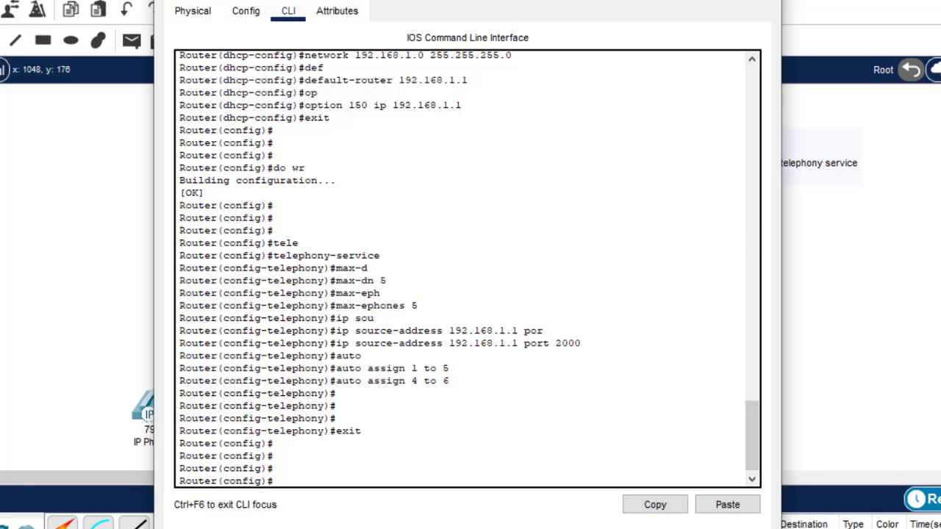
pyautogui.hotkey('alt', 'F4')
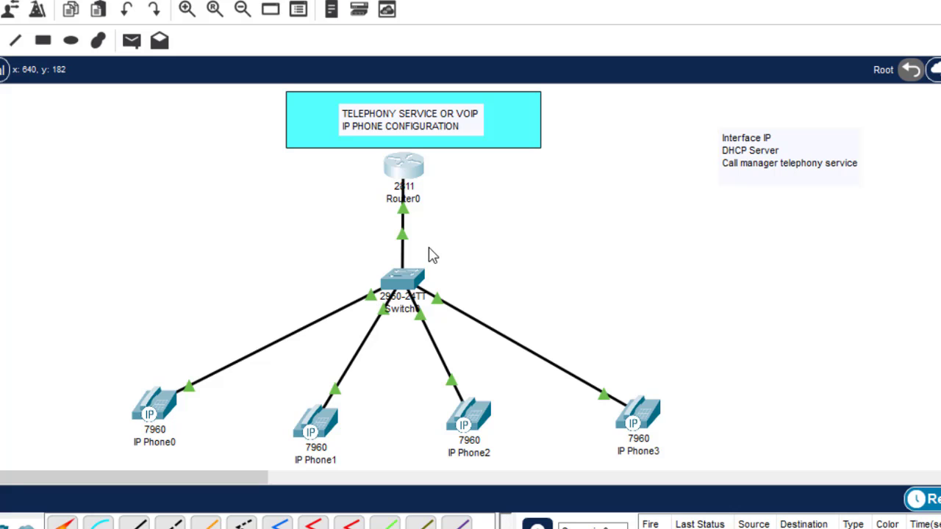
# - Head the workspace note with Router and number its Interface IP, DHCP Server and Call manager telephony service entries 1 to 3
pyautogui.doubleClick(821, 178)
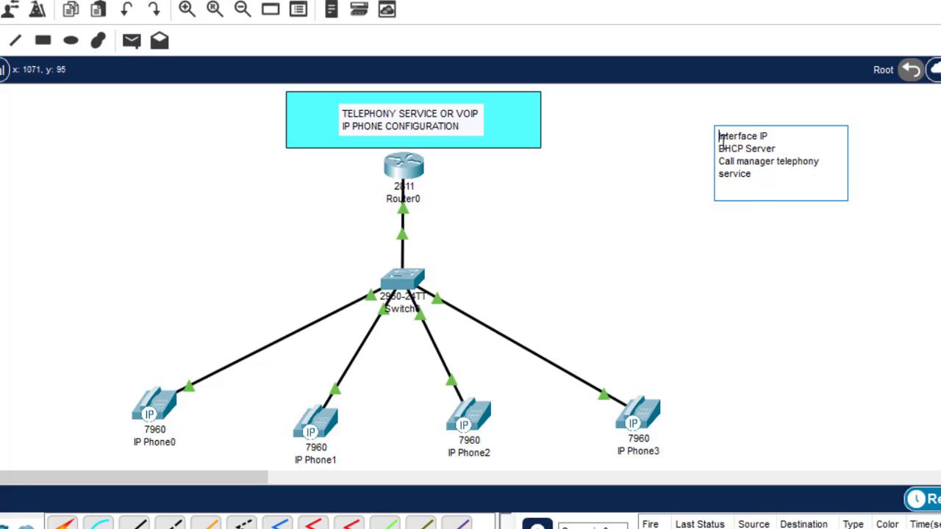
pyautogui.press('Return')
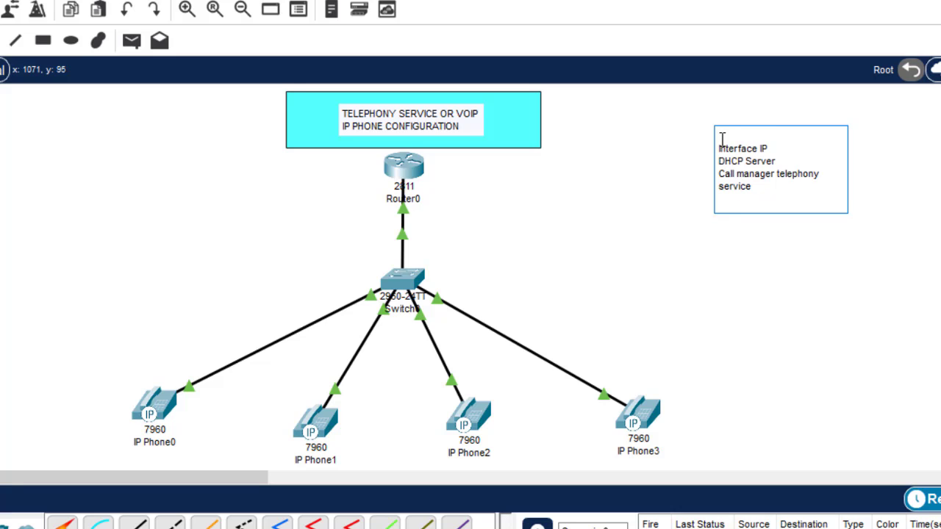
pyautogui.write('Router')
pyautogui.click(718, 149)
pyautogui.write('1.')
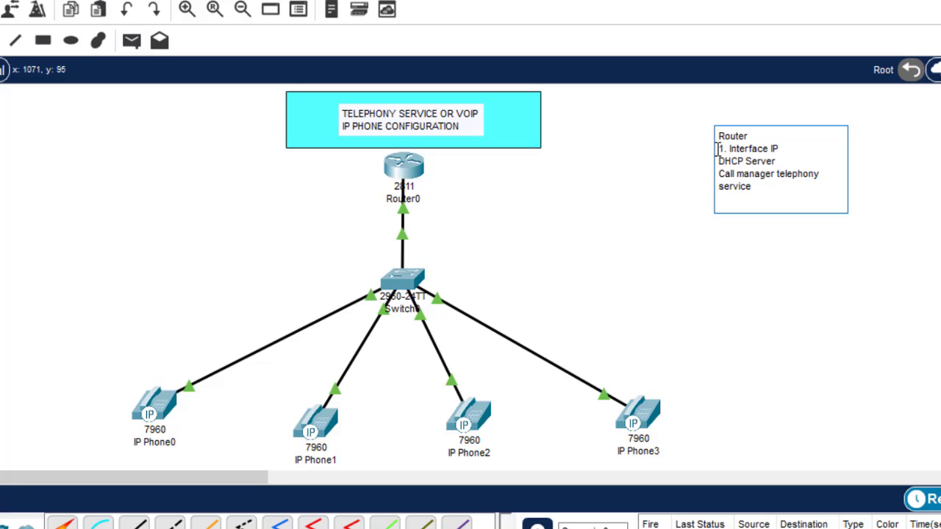
pyautogui.click(718, 161)
pyautogui.write('2.')
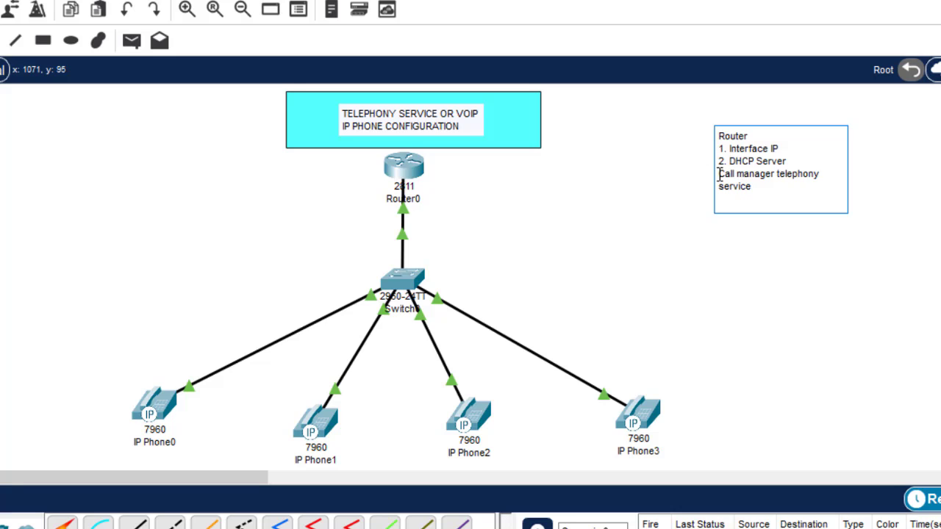
pyautogui.click(718, 174)
pyautogui.write('3.')
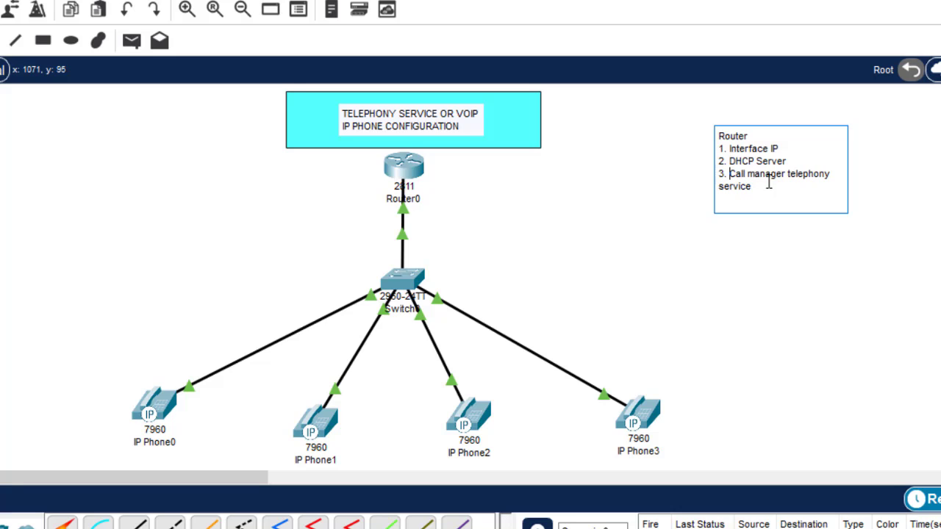
# - Add a Switch heading below the numbered router list in the note, separated by a blank line
pyautogui.press('Return')
pyautogui.press('Return')
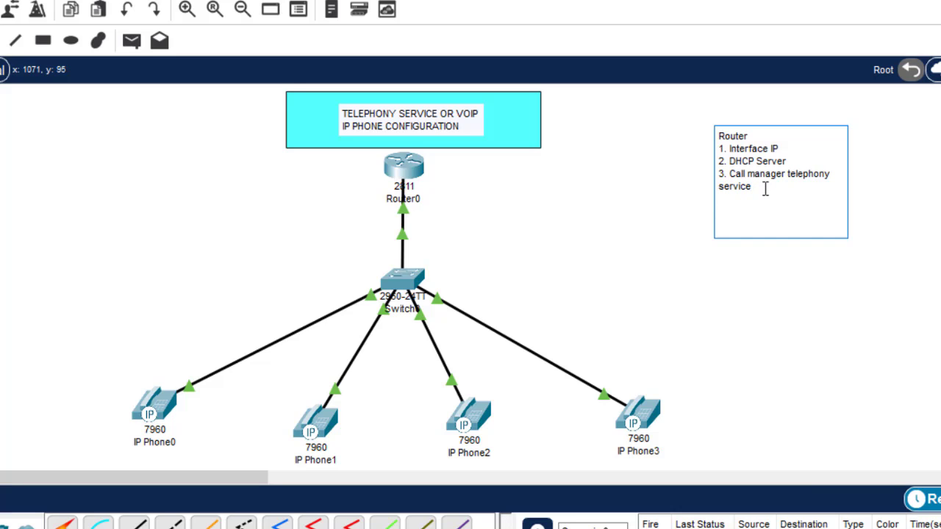
pyautogui.write('Switch')
pyautogui.click(772, 307)
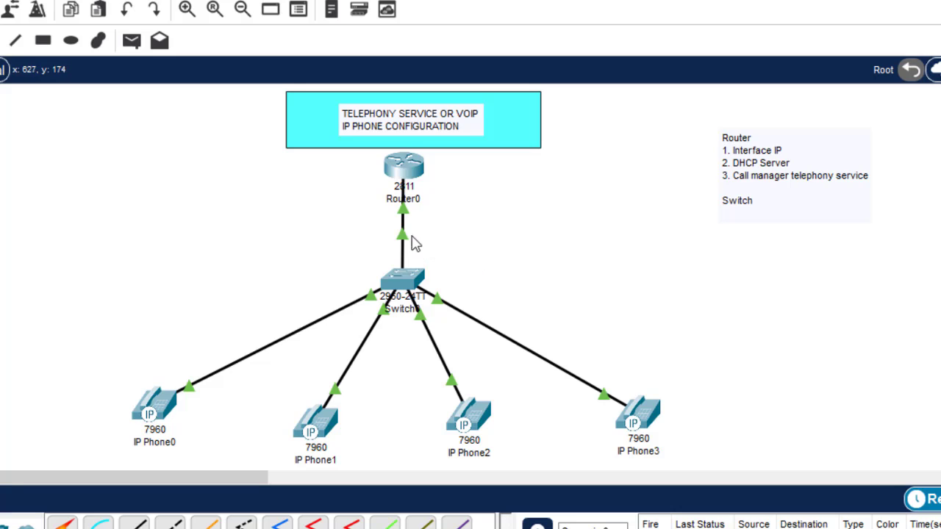
# - Check the port labels on Switch0's links, then open Switch0's command line and enter global configuration mode
pyautogui.moveTo(403, 239)
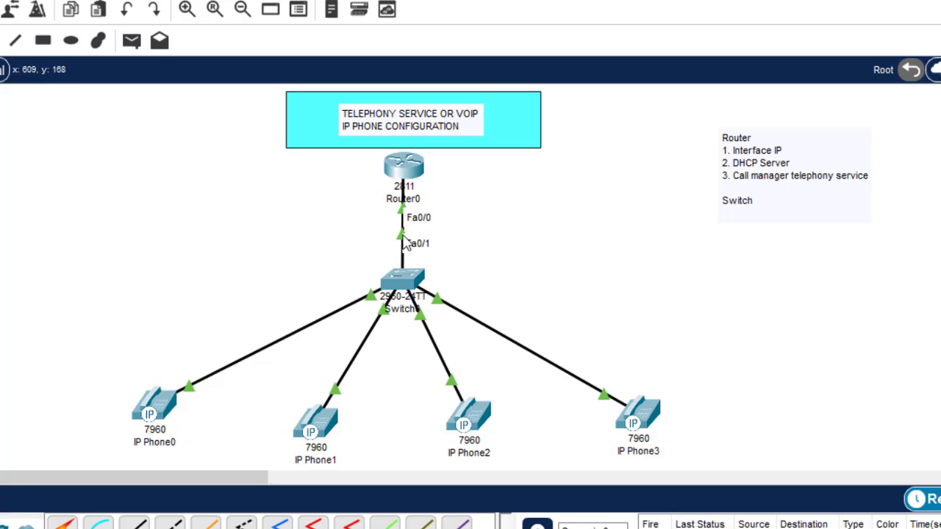
pyautogui.moveTo(438, 306)
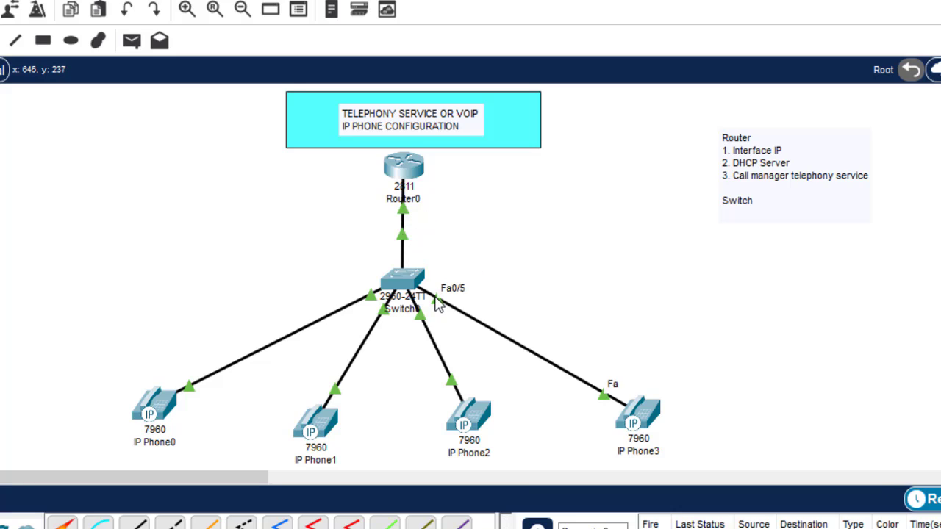
pyautogui.click(404, 282)
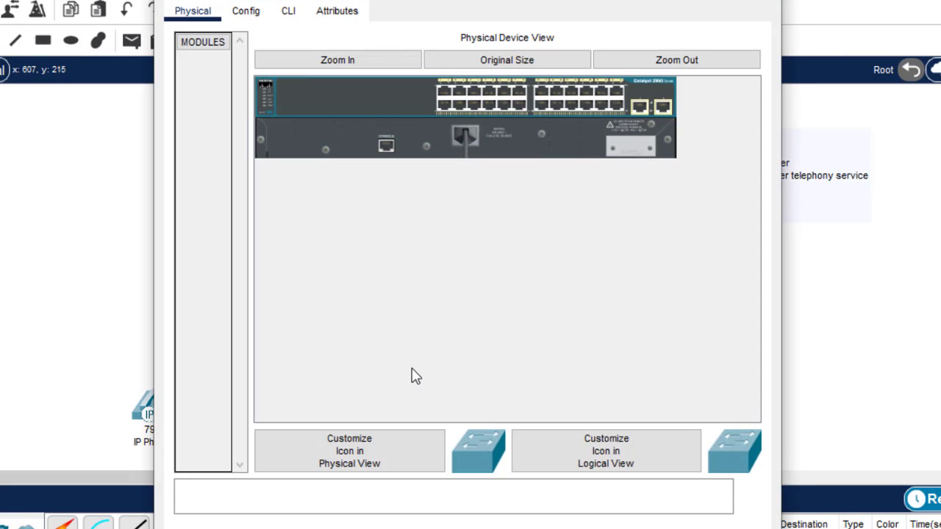
pyautogui.click(289, 14)
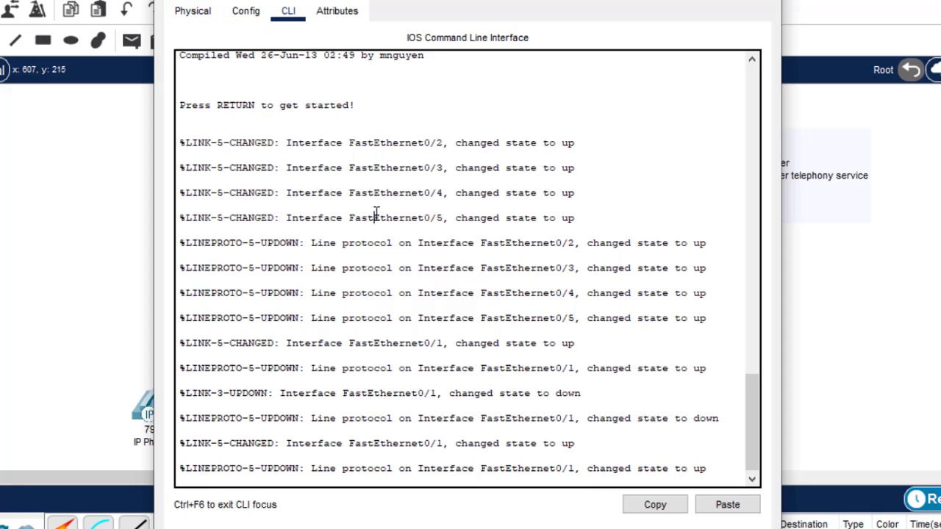
pyautogui.press('Return')
pyautogui.press('Return')
pyautogui.press('Return')
pyautogui.write('en')
pyautogui.press('Return')
pyautogui.write('co')
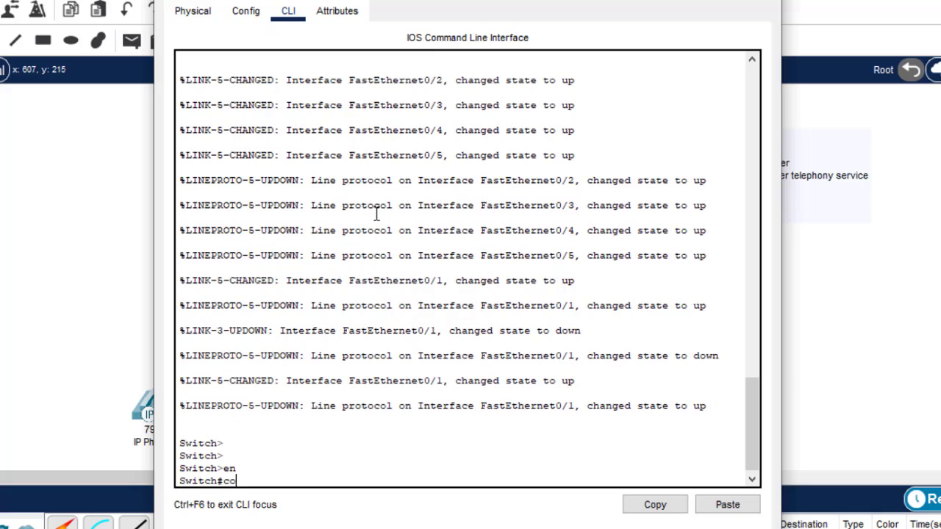
pyautogui.write('nf t')
pyautogui.press('Return')
pyautogui.press('Return')
pyautogui.press('Return')
# - Try to open the switch's five connected ports for configuration with int fa0/1-5
pyautogui.write('itch(config)#i')
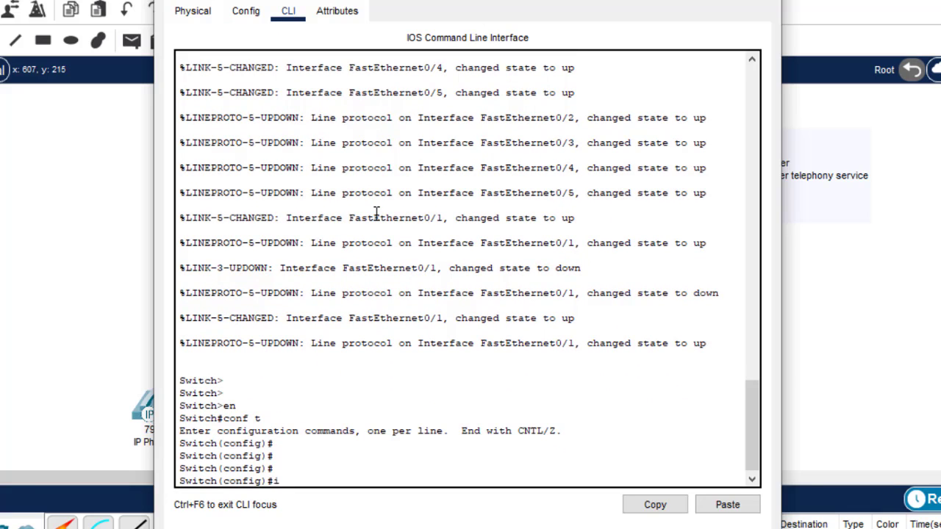
pyautogui.write('nt f')
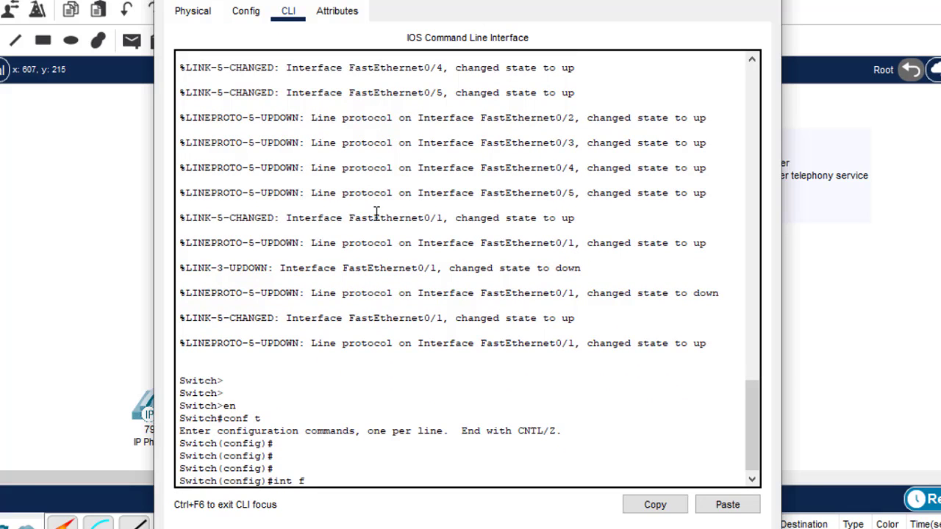
pyautogui.write('a0/1-5')
pyautogui.press('Return')
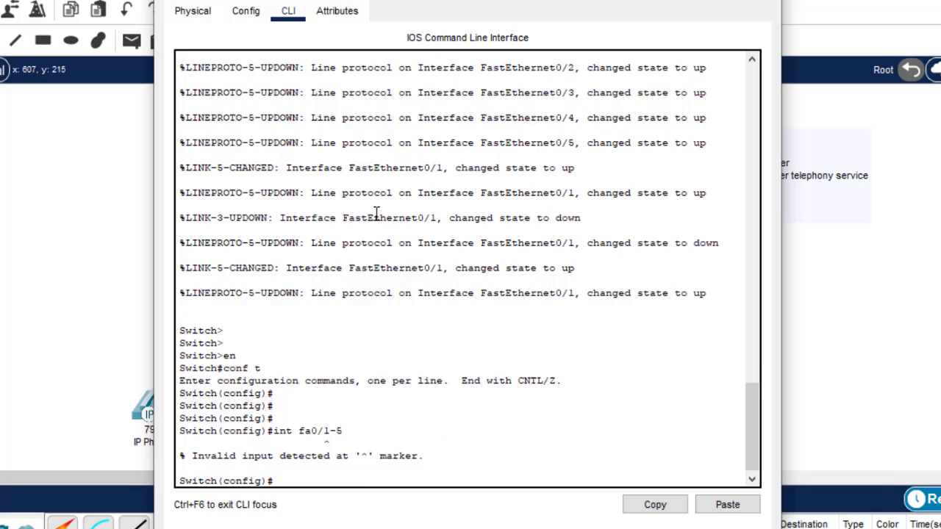
# - Recall the interface command and resubmit it as int range fa0/1-5
pyautogui.press('Up')
pyautogui.press('Left')
pyautogui.press('Left')
pyautogui.press('Left')
pyautogui.press('Left')
pyautogui.press('Left')
pyautogui.press('Left')
pyautogui.press('Left')
pyautogui.write('range')
pyautogui.press('Return')
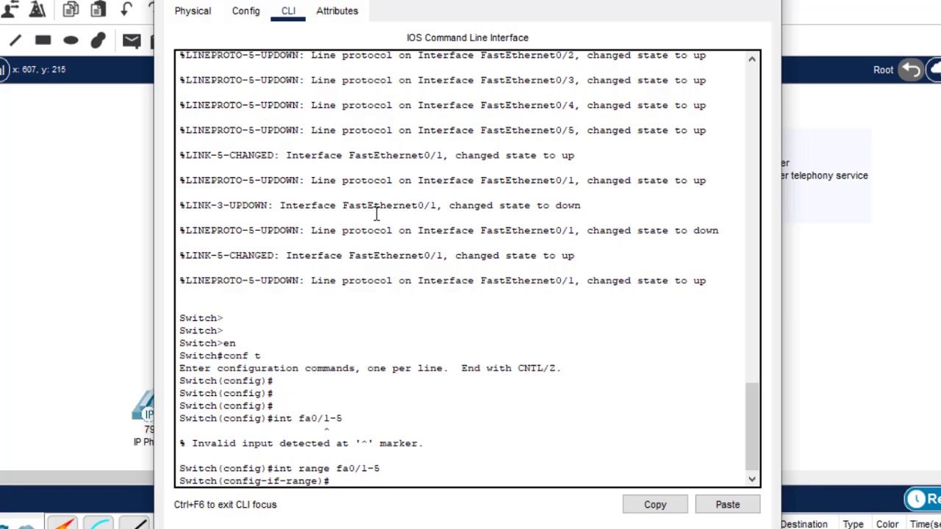
# - Set the selected interface range to access mode with switchport mode access
pyautogui.press('Return')
pyautogui.press('Return')
pyautogui.press('Return')
pyautogui.write('swit')
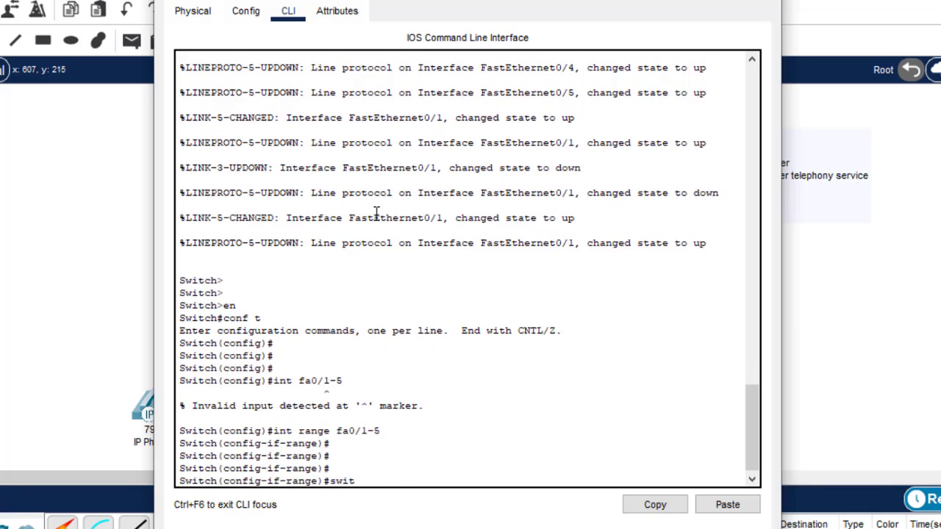
pyautogui.write('c')
pyautogui.press('Tab')
pyautogui.write('m')
pyautogui.press('Tab')
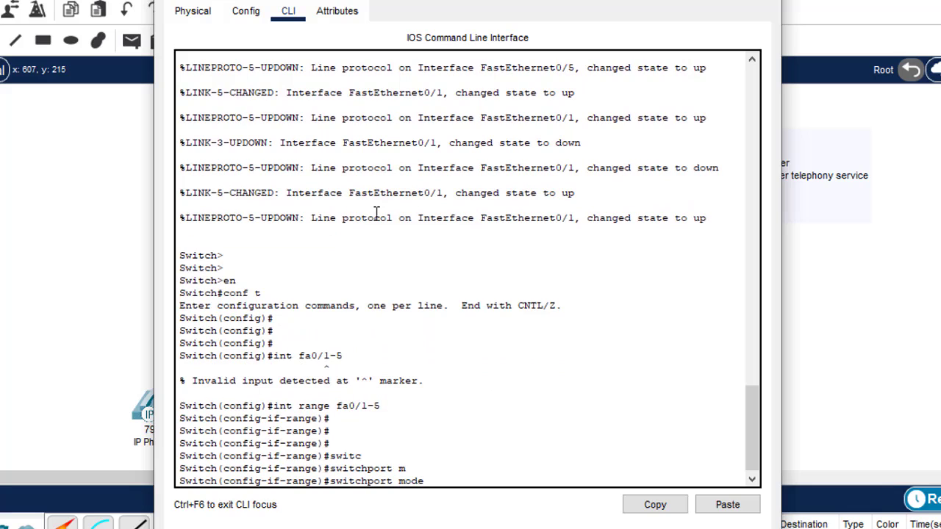
pyautogui.write('ac')
pyautogui.press('Tab')
pyautogui.press('Return')
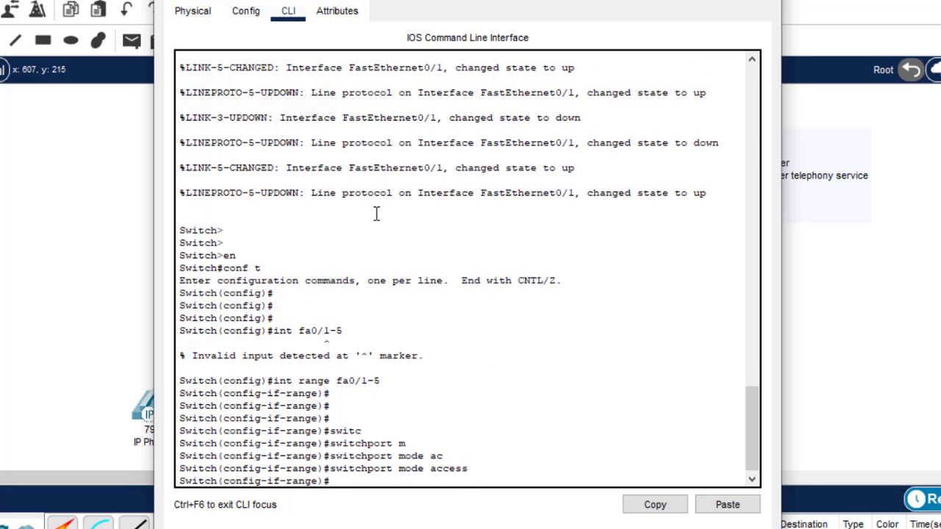
# - Try to compose a switchport access command with the vlan keyword and with a voice keyword
pyautogui.write('swit')
pyautogui.press('BackSpace')
pyautogui.press('Tab')
pyautogui.write('a')
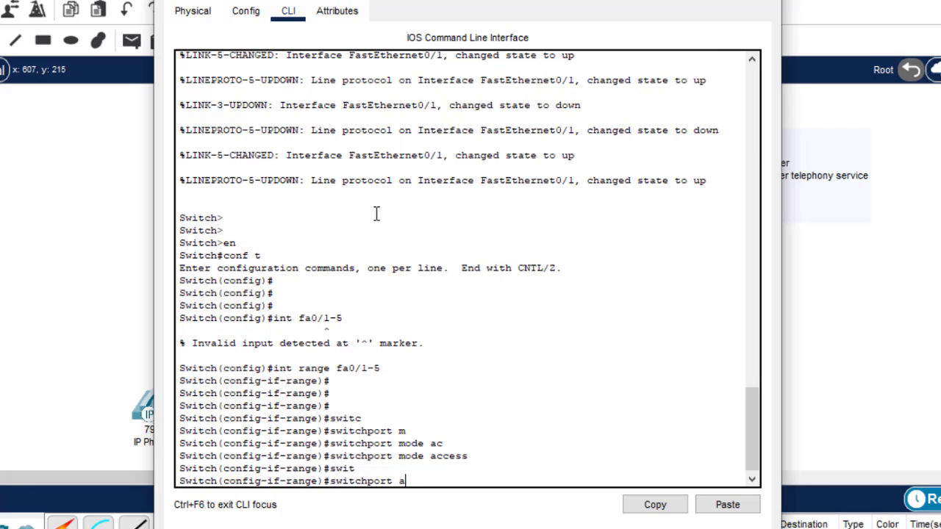
pyautogui.write('cc')
pyautogui.press('Tab')
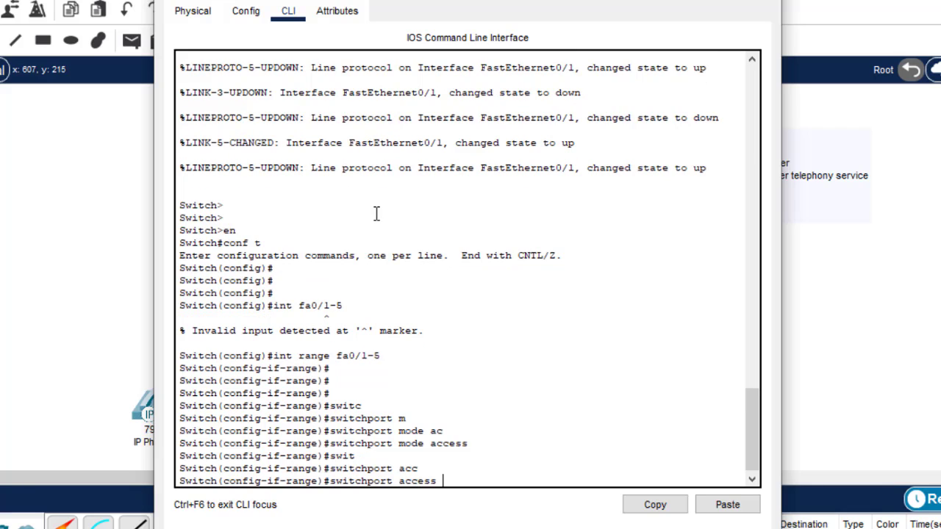
pyautogui.write('v')
pyautogui.press('Tab')
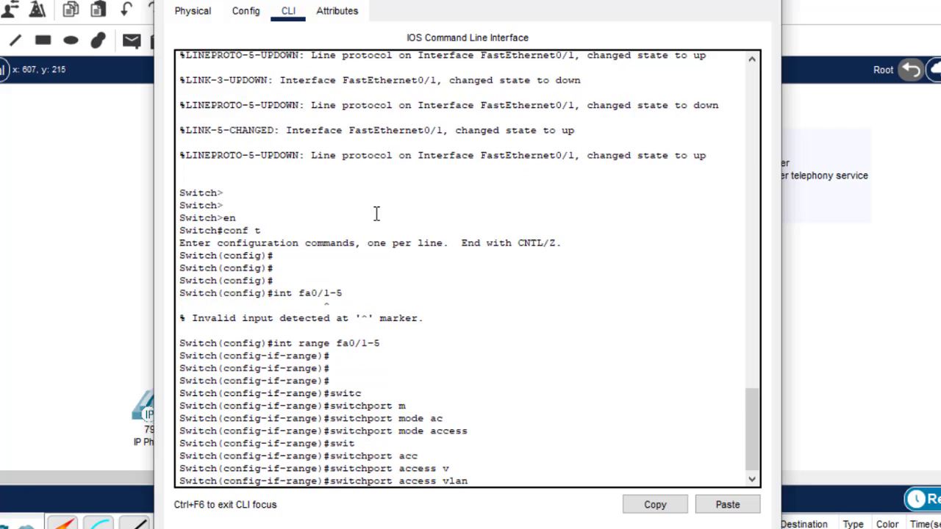
pyautogui.press('BackSpace')
pyautogui.press('BackSpace')
pyautogui.write('oi')
pyautogui.press('Tab')
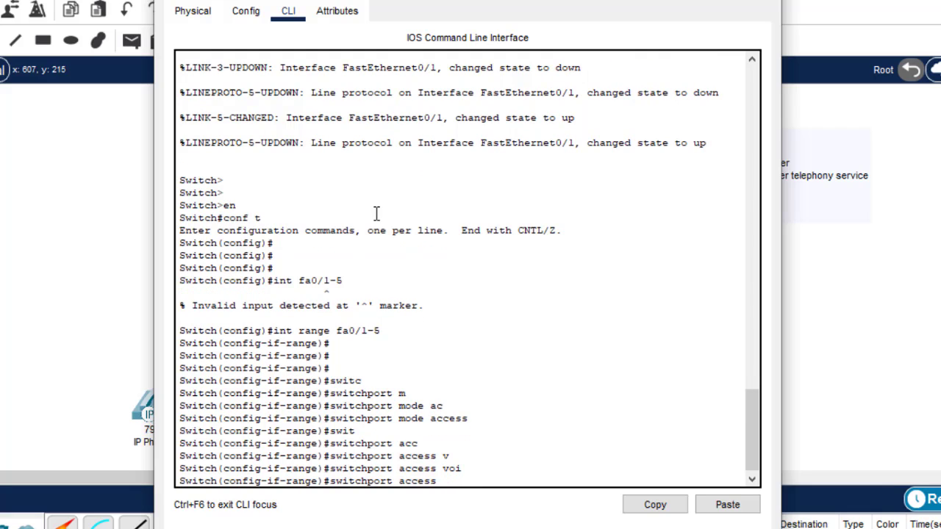
# - Look up the available options for switchport access and for its vlan argument in the command help
pyautogui.write('?')
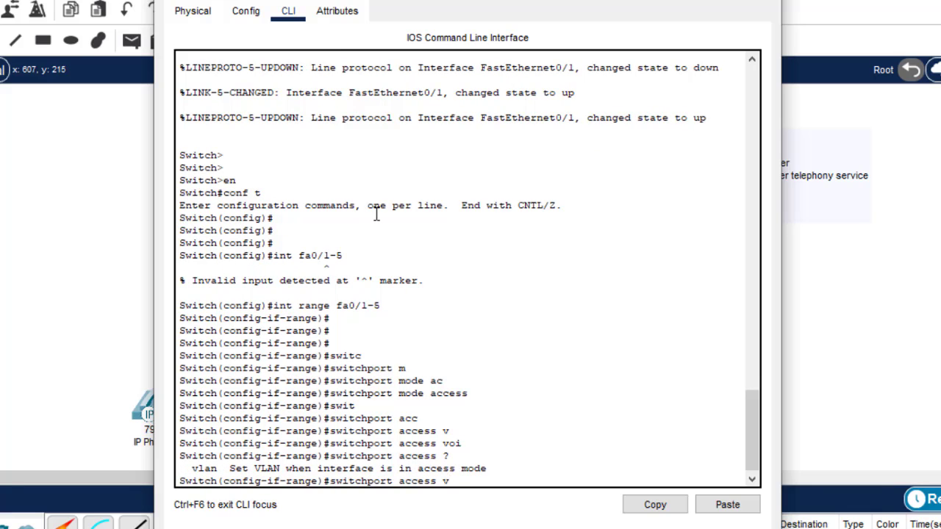
pyautogui.write('vl')
pyautogui.press('Tab')
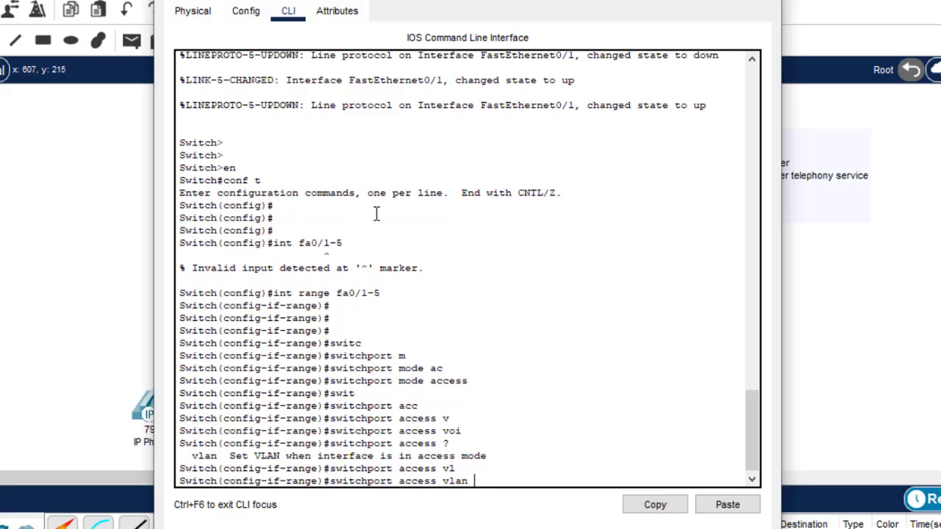
pyautogui.write('v')
pyautogui.press('Tab')
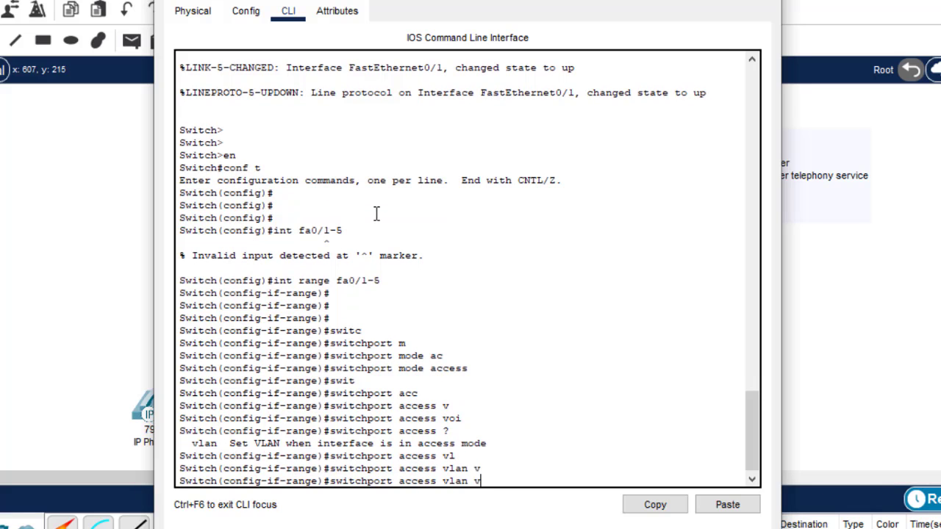
pyautogui.write('?')
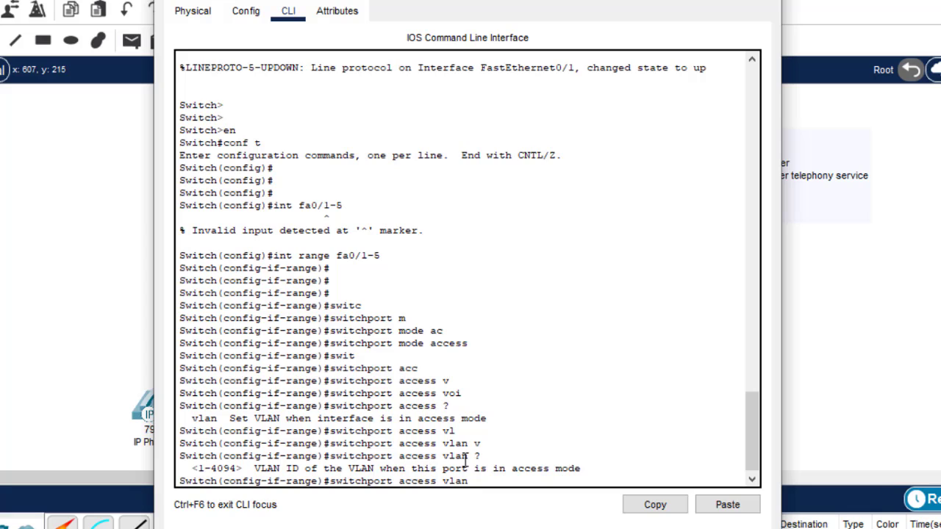
# - Replace the access keyword in the pending command and assign the interface range to the voice VLAN with switchport voice vlan 1
pyautogui.press('BackSpace')
pyautogui.press('BackSpace')
pyautogui.press('BackSpace')
pyautogui.press('BackSpace')
pyautogui.press('BackSpace')
pyautogui.press('BackSpace')
pyautogui.press('BackSpace')
pyautogui.write('voi')
pyautogui.press('Tab')
pyautogui.write('v')
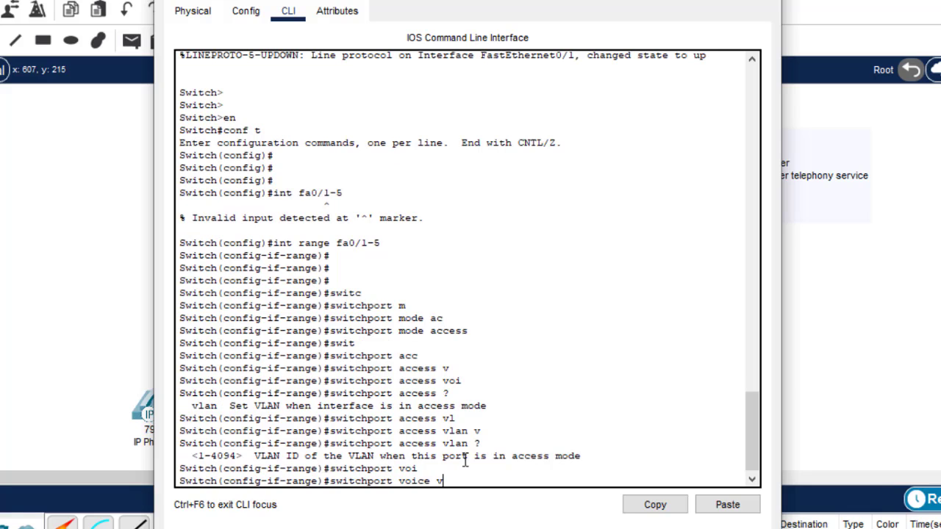
pyautogui.press('Tab')
pyautogui.write('1')
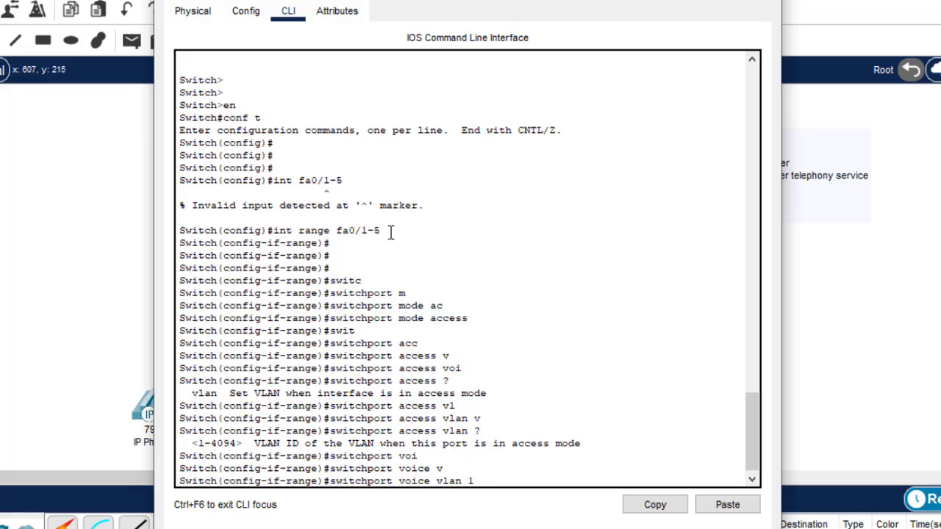
pyautogui.moveTo(381, 231); pyautogui.dragTo(350, 230)
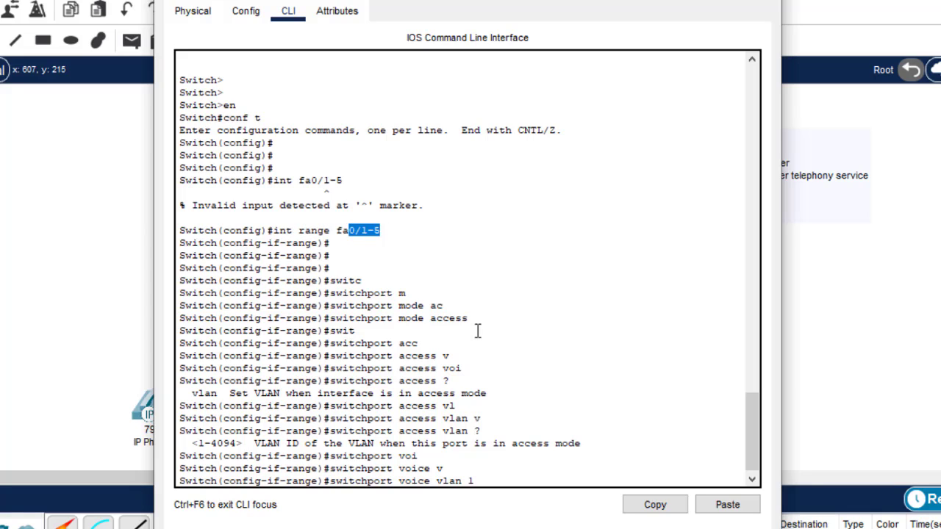
pyautogui.moveTo(444, 306); pyautogui.dragTo(474, 322)
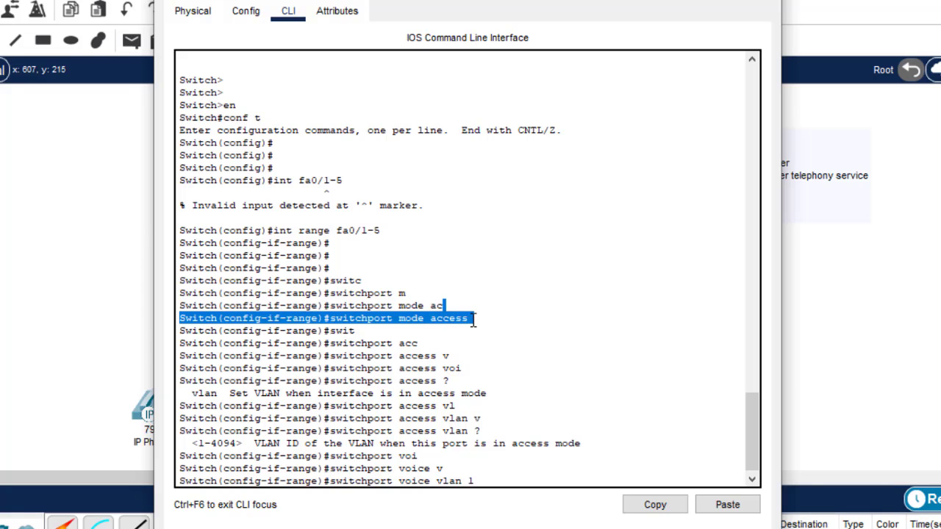
pyautogui.click(474, 321)
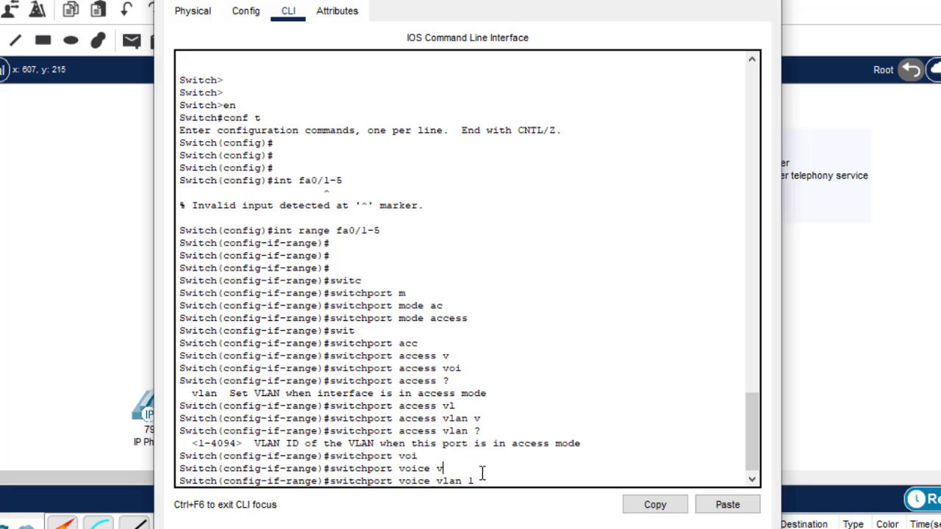
pyautogui.press('Return')
# - Exit interface range configuration, save the switch configuration with do wr, and close the switch window
pyautogui.write('e)#e')
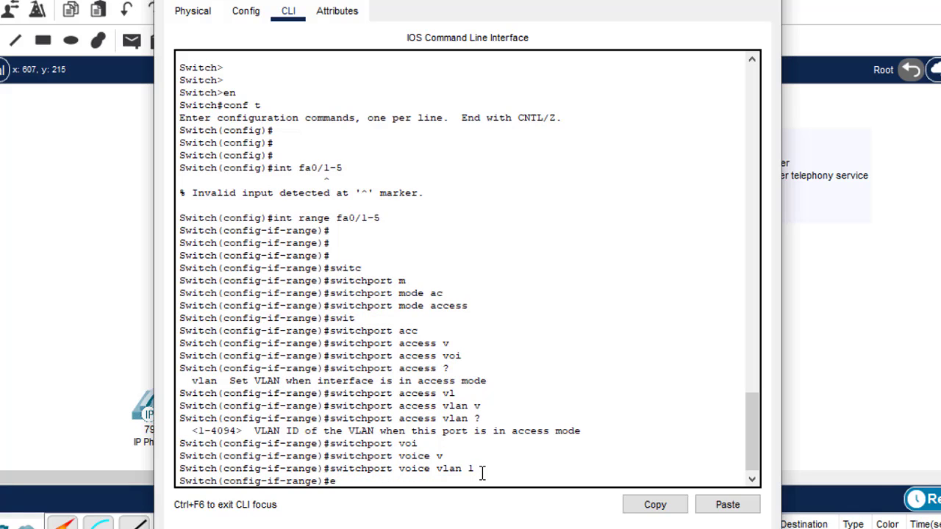
pyautogui.write('xi')
pyautogui.press('Return')
pyautogui.press('Return')
pyautogui.press('Return')
pyautogui.press('Return')
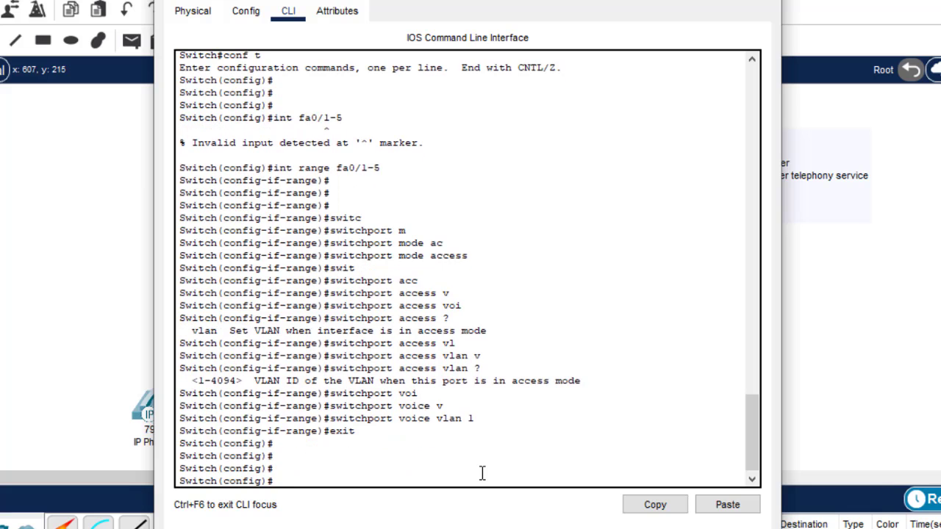
pyautogui.write('do wr')
pyautogui.press('Return')
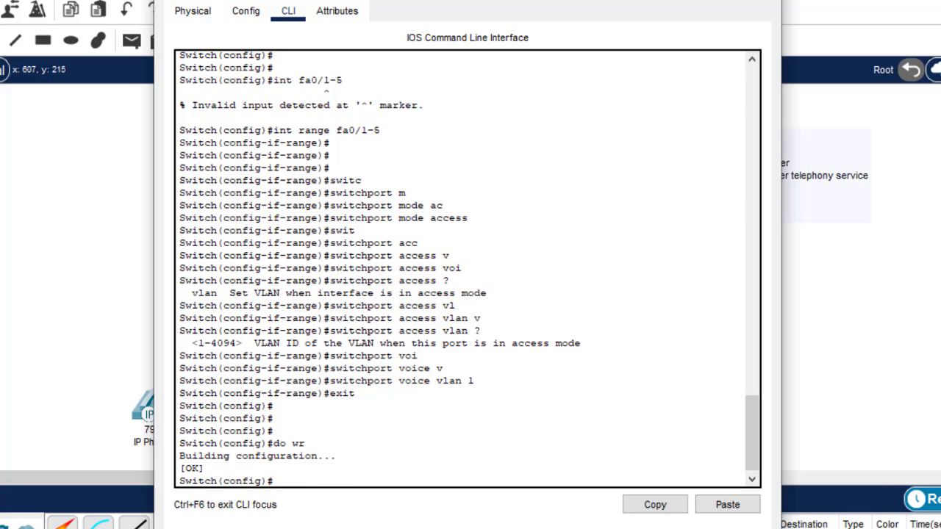
pyautogui.hotkey('alt', 'F4')
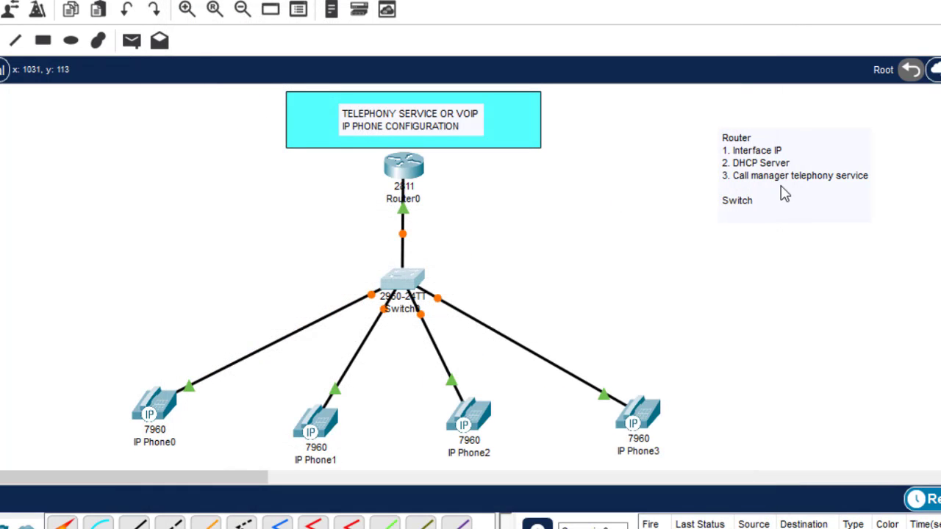
# - Add the line "1. Int to Voice vlan 1" under the Switch heading in the workspace note
pyautogui.doubleClick(767, 208)
pyautogui.press('Return')
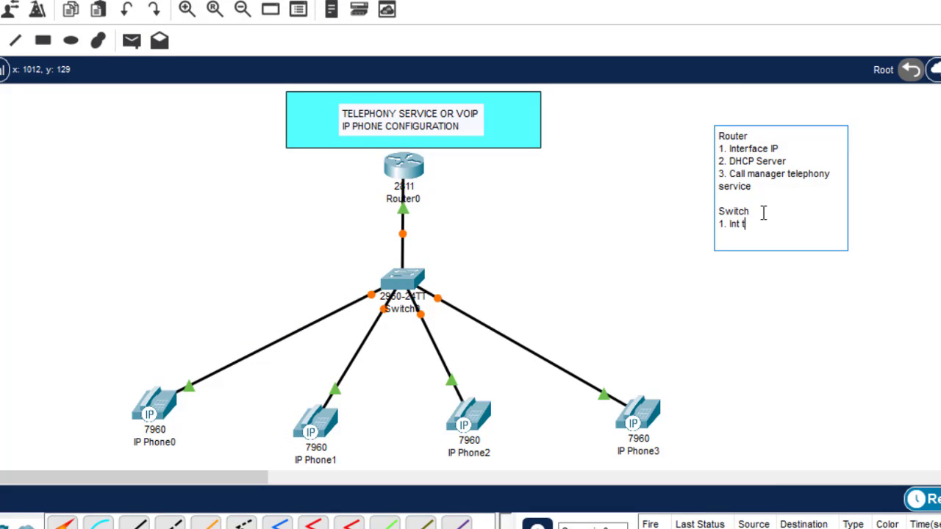
pyautogui.write('1. Int to Voice vlan 1')
pyautogui.click(934, 307)
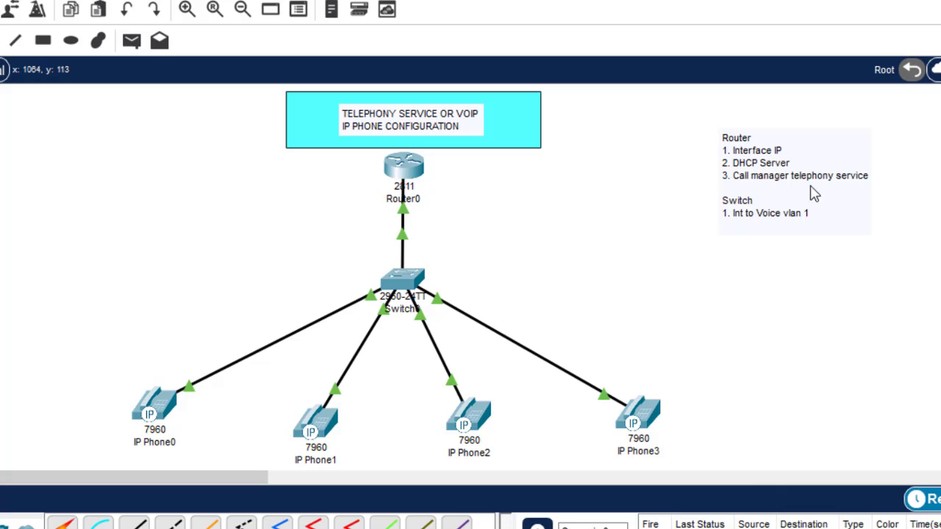
# - Duplicate the note's Router heading and its list below the Switch section, separated by a blank line
pyautogui.doubleClick(824, 219)
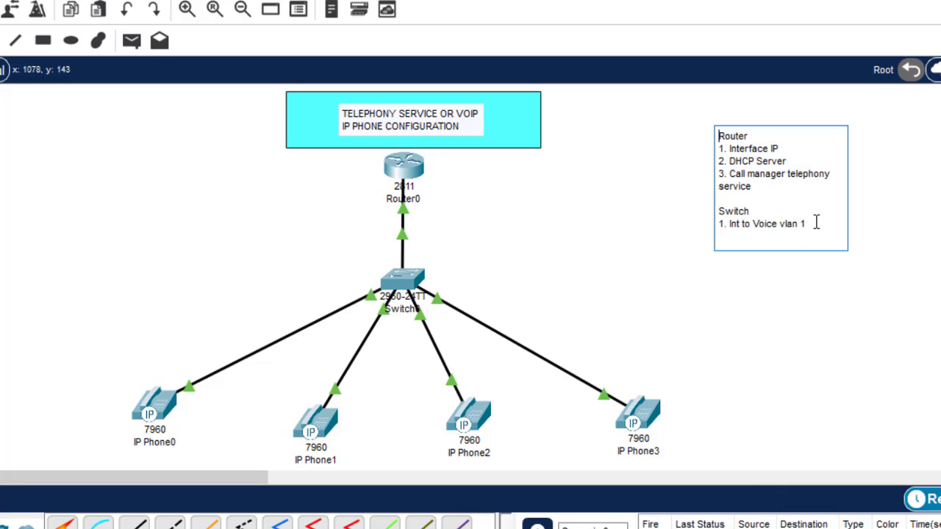
pyautogui.moveTo(767, 189); pyautogui.dragTo(725, 126)
pyautogui.hotkey('ctrl', 'c')
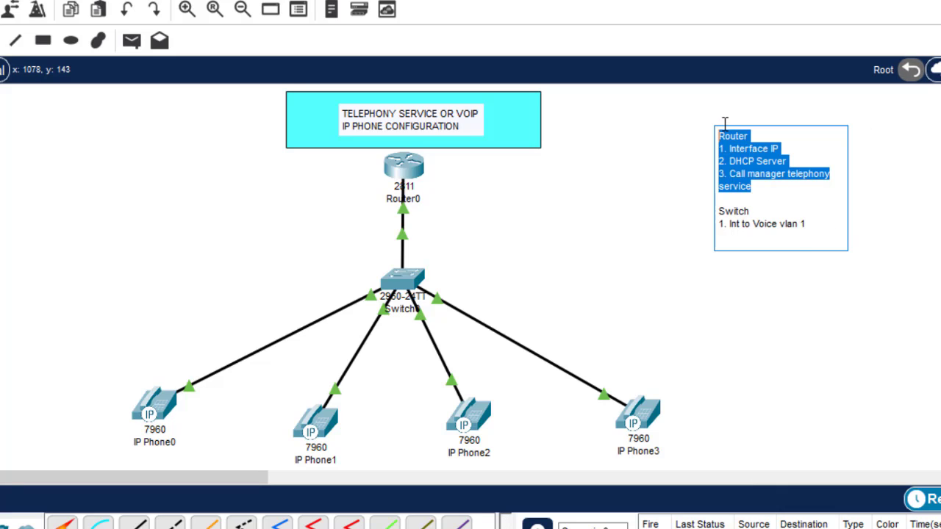
pyautogui.click(817, 223)
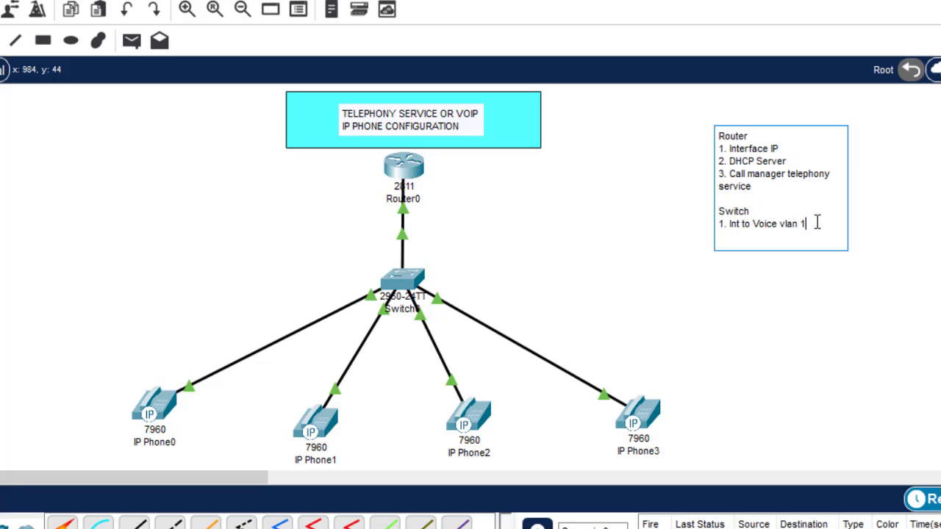
pyautogui.press('Return')
pyautogui.press('Return')
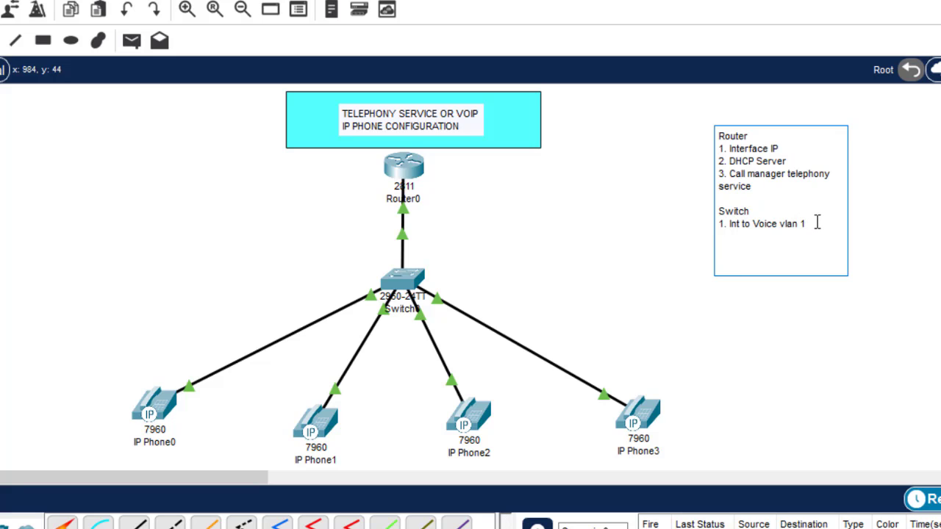
pyautogui.hotkey('ctrl', 'v')
# - Replace the list under the second Router heading with "1. allocate numbers to ip phones" and finish editing the note
pyautogui.moveTo(752, 299); pyautogui.dragTo(729, 262)
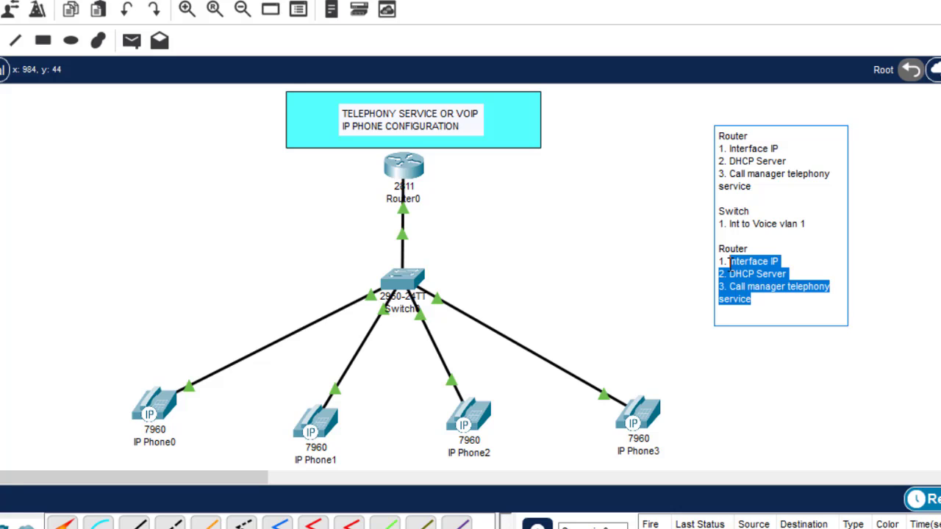
pyautogui.write('allo')
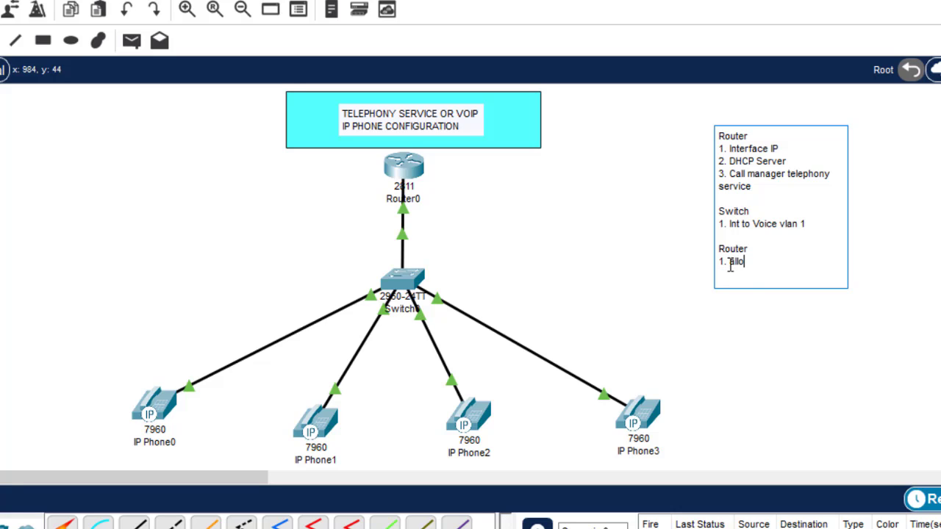
pyautogui.write('cate numbers to ip p')
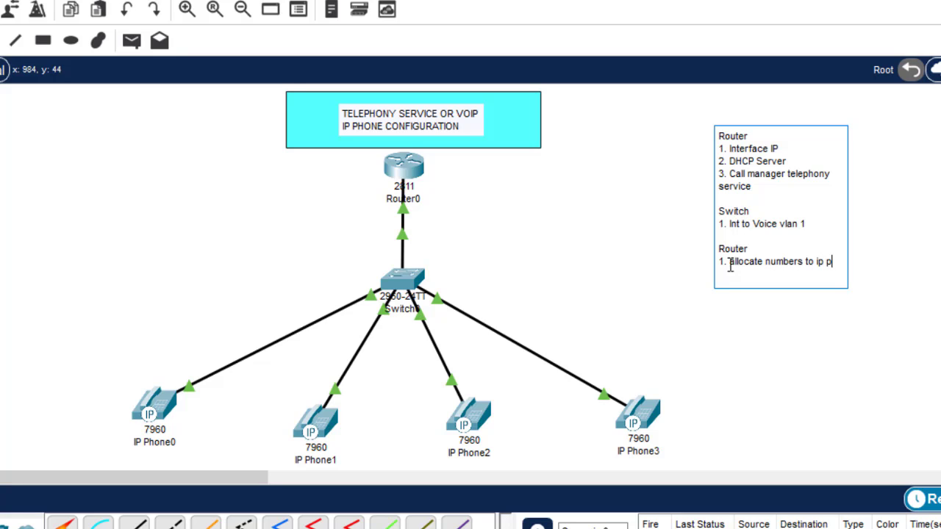
pyautogui.write('hones')
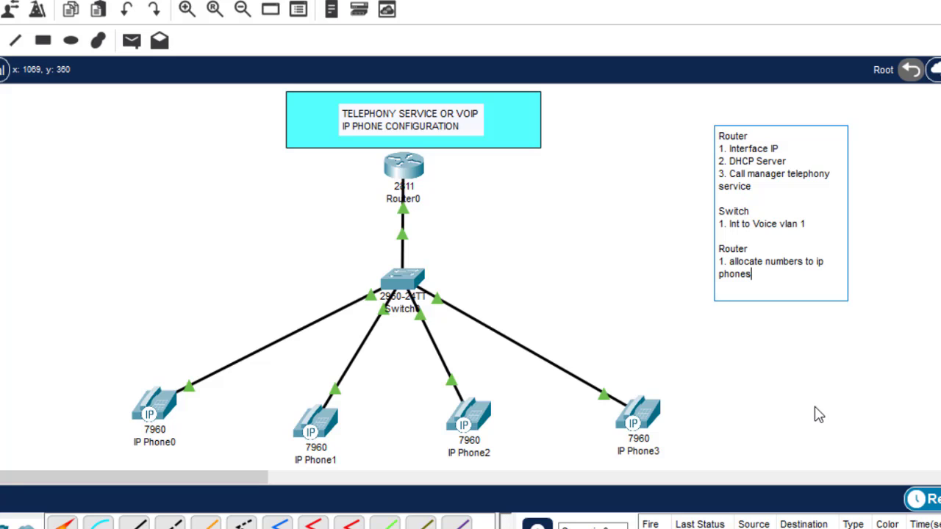
pyautogui.click(649, 210)
# - Open Router0's command line and examine the DHCP address conflict messages
pyautogui.click(408, 171)
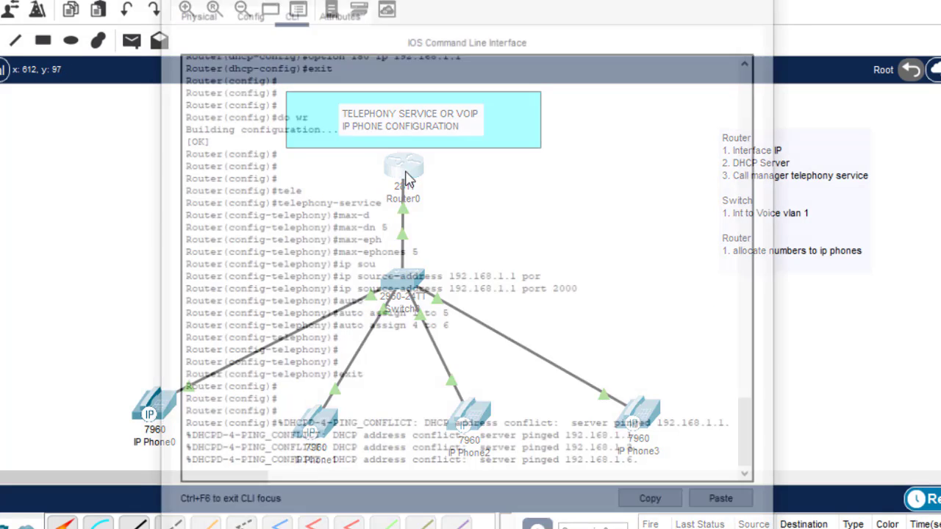
pyautogui.press('Return')
pyautogui.press('Return')
pyautogui.press('Return')
pyautogui.press('Return')
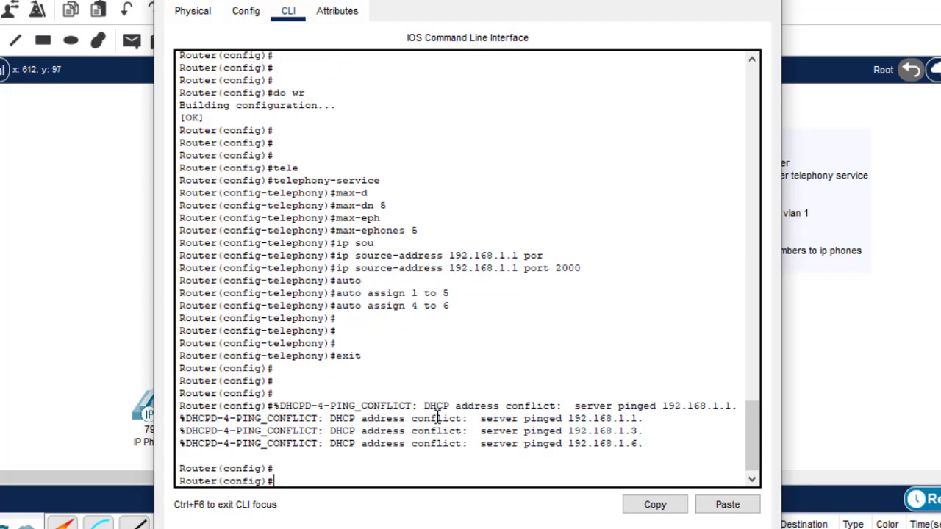
pyautogui.moveTo(651, 422); pyautogui.dragTo(323, 395)
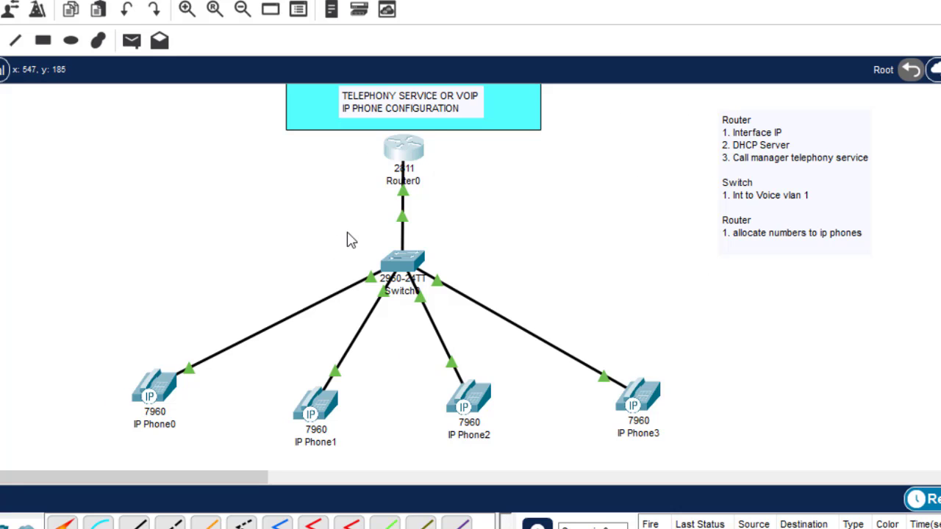
# - Reopen Router0's command line and create the first phone directory entry with ephone-dn 1
pyautogui.click(409, 147)
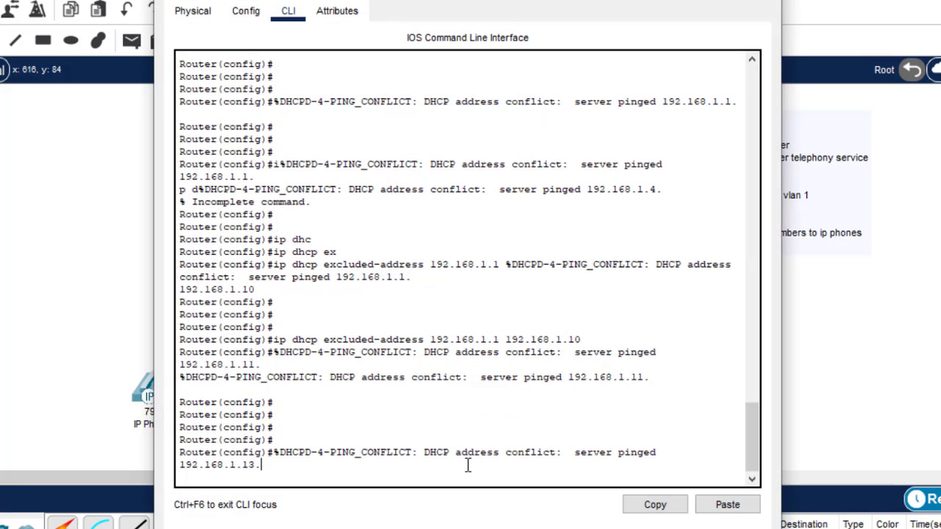
pyautogui.press('Return')
pyautogui.press('Return')
pyautogui.press('Return')
pyautogui.write('ep')
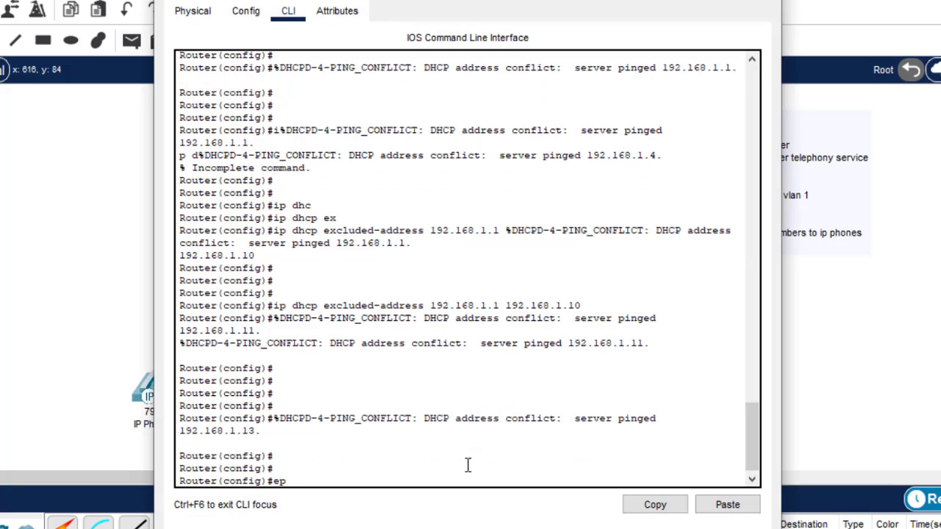
pyautogui.write('hon')
pyautogui.press('Tab')
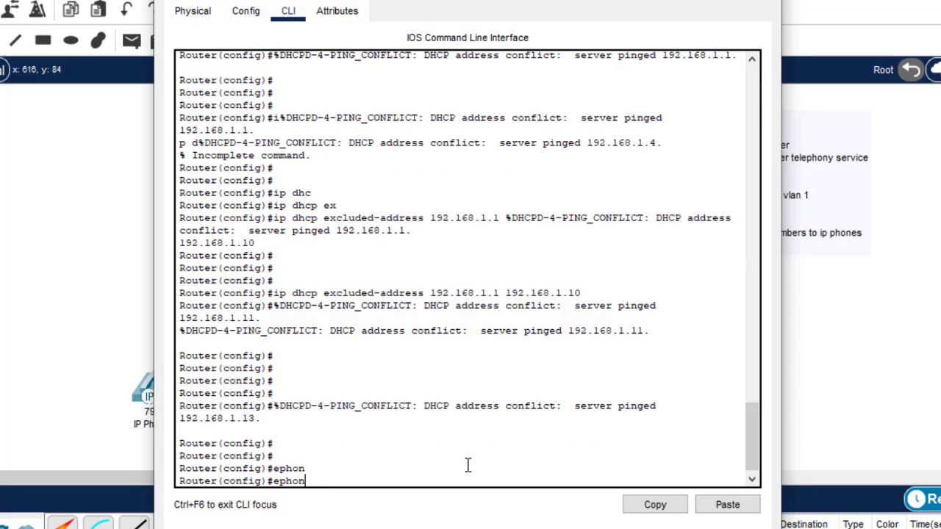
pyautogui.write('e-dn 1')
pyautogui.press('Return')
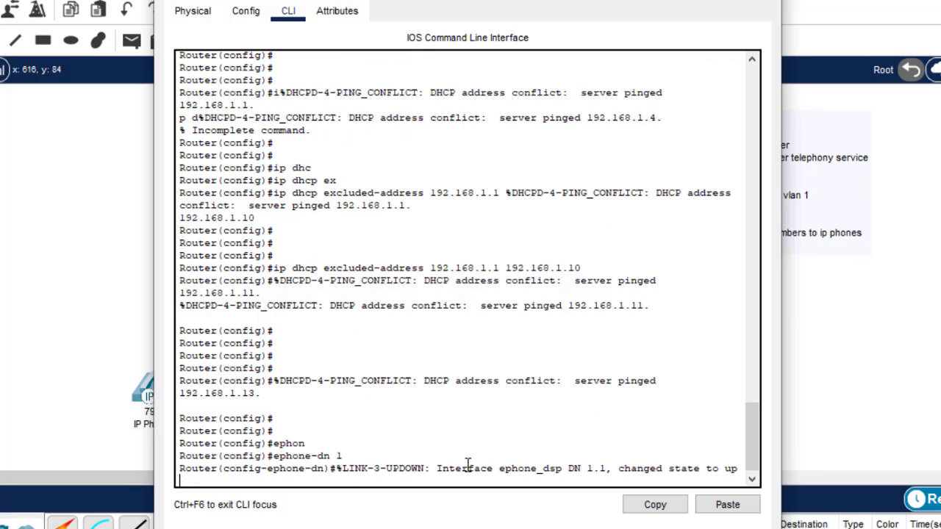
# - Assign number 54001 to ephone-dn 1 and return to global configuration mode
pyautogui.press('Return')
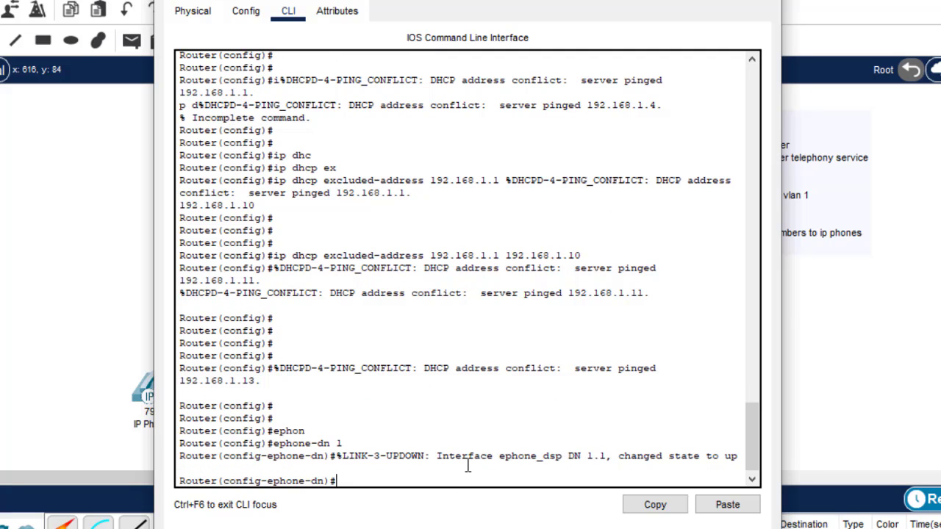
pyautogui.write('numb')
pyautogui.press('Tab')
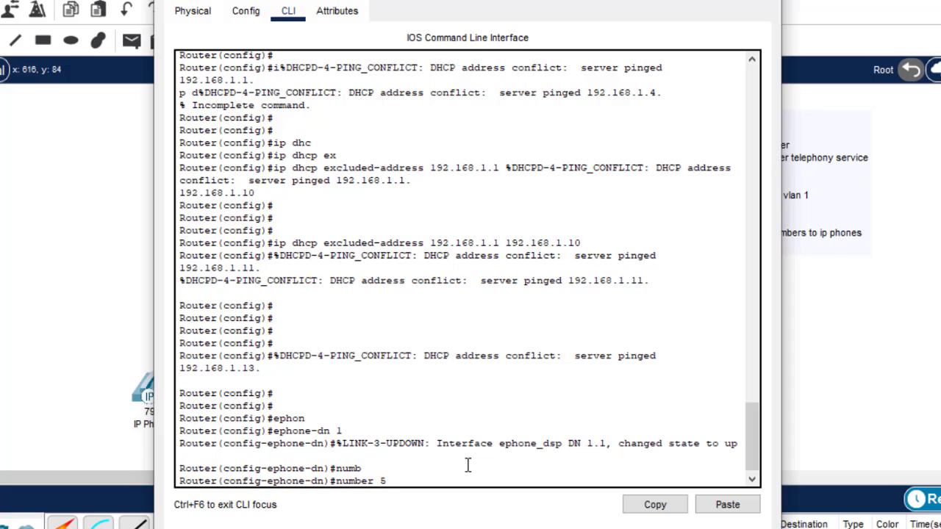
pyautogui.write('54001')
pyautogui.press('Return')
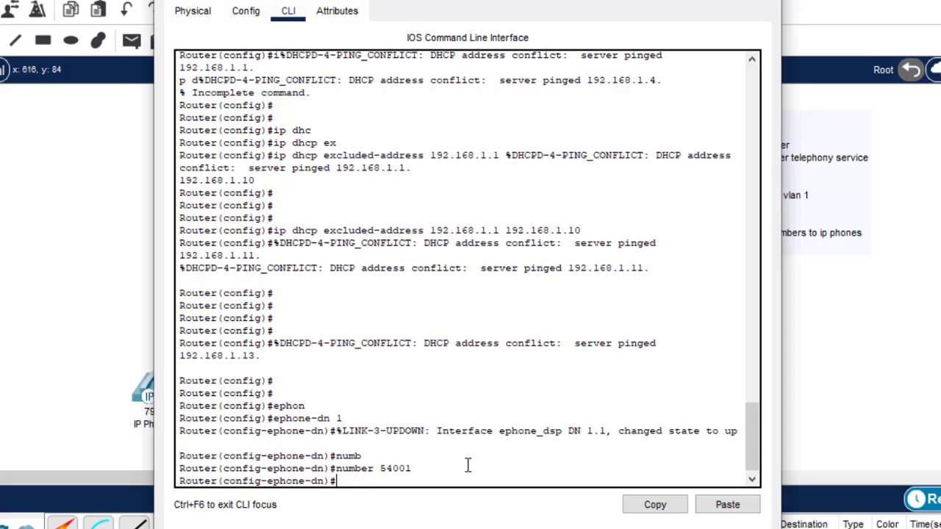
pyautogui.write('ex')
pyautogui.press('Return')
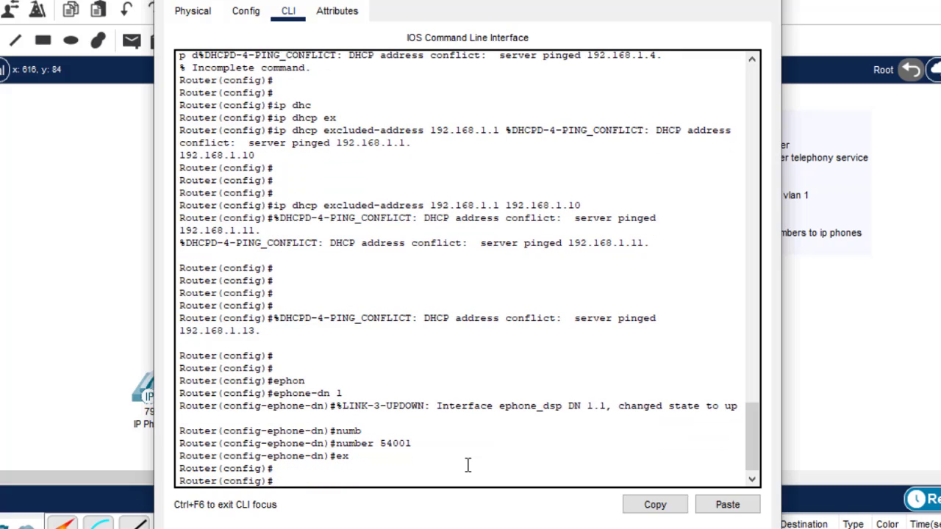
# - Create the second phone directory entry with ephone-dn 2
pyautogui.write('ephone-dn 1')
pyautogui.press('BackSpace')
pyautogui.write('2')
pyautogui.press('Return')
pyautogui.press('Return')
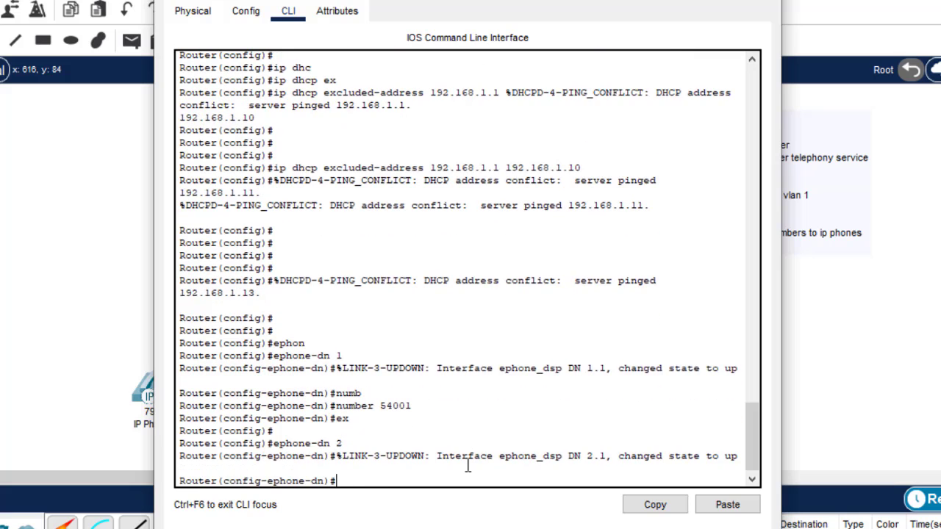
# - Reuse the earlier number command to assign 54002 to ephone-dn 2, and return to global configuration mode
pyautogui.press('Up')
pyautogui.press('Up')
pyautogui.press('Up')
pyautogui.press('Up')
pyautogui.press('Down')
pyautogui.press('Down')
pyautogui.press('BackSpace')
pyautogui.write('2')
pyautogui.press('Return')
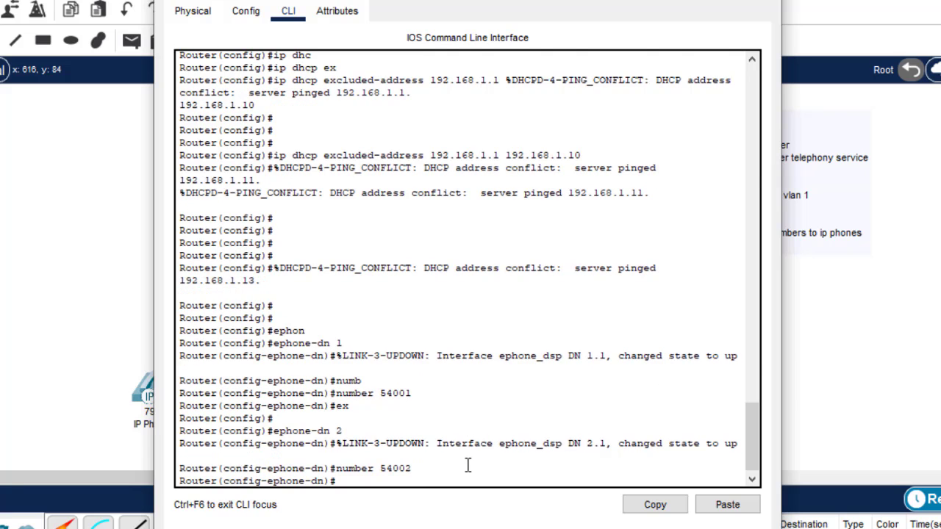
pyautogui.write('ex')
pyautogui.press('Return')
pyautogui.press('Return')
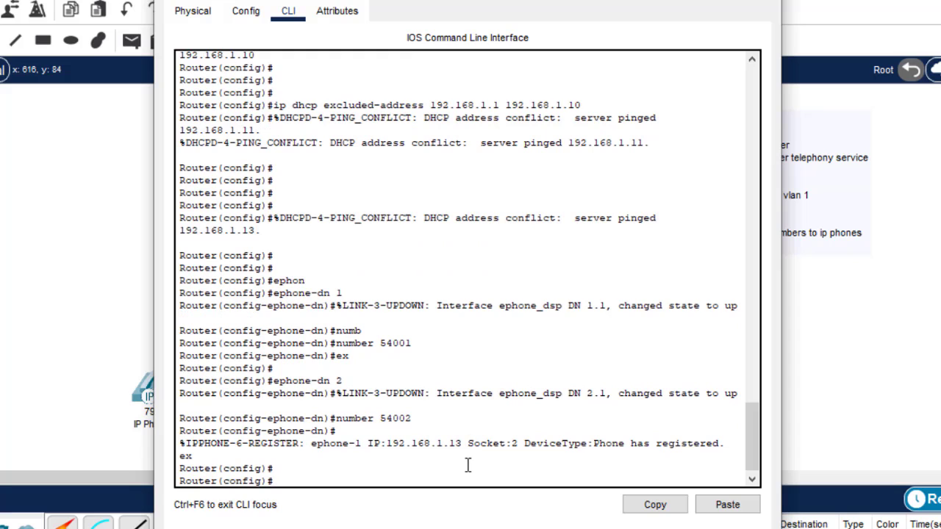
pyautogui.press('Up')
pyautogui.press('Up')
pyautogui.press('Up')
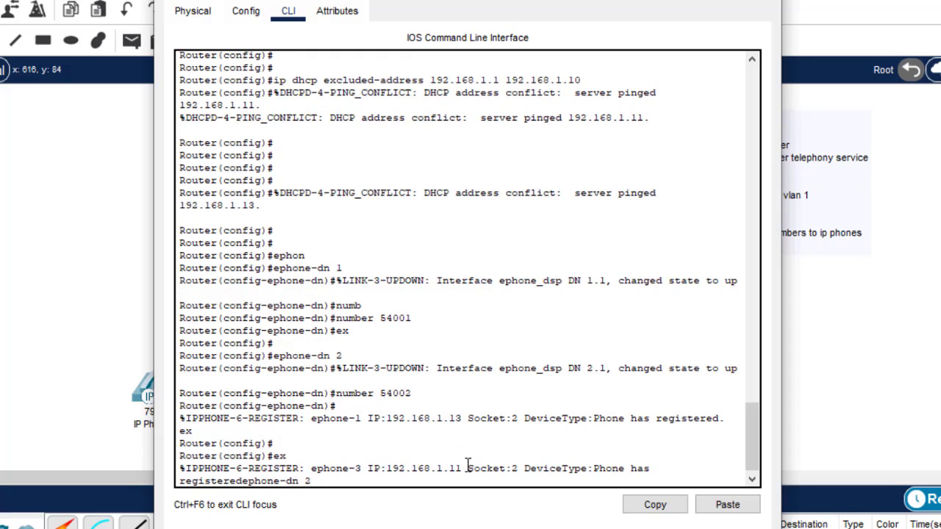
pyautogui.press('Down')
pyautogui.press('Down')
pyautogui.press('Down')
pyautogui.press('Return')
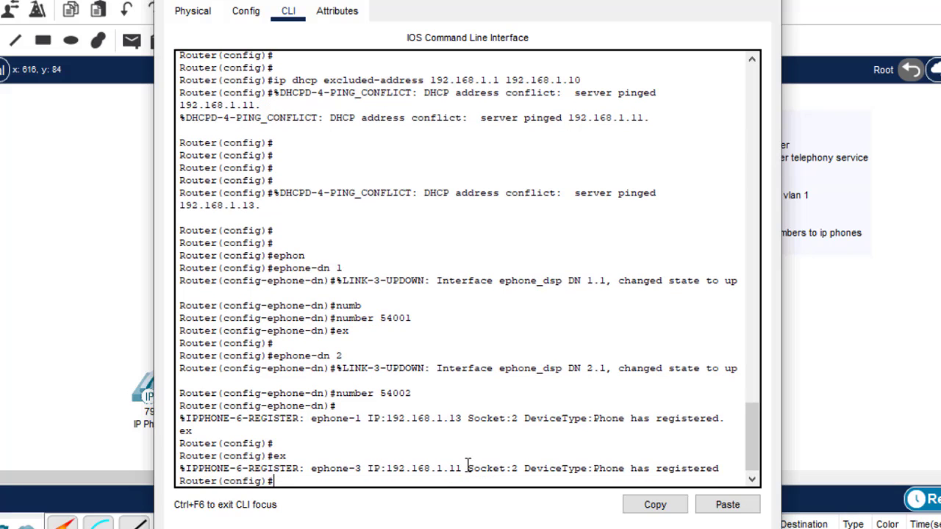
# - Create the third phone directory entry with ephone-dn 3
pyautogui.press('Up')
pyautogui.press('Up')
pyautogui.press('Up')
pyautogui.press('BackSpace')
pyautogui.write('3')
pyautogui.press('Return')
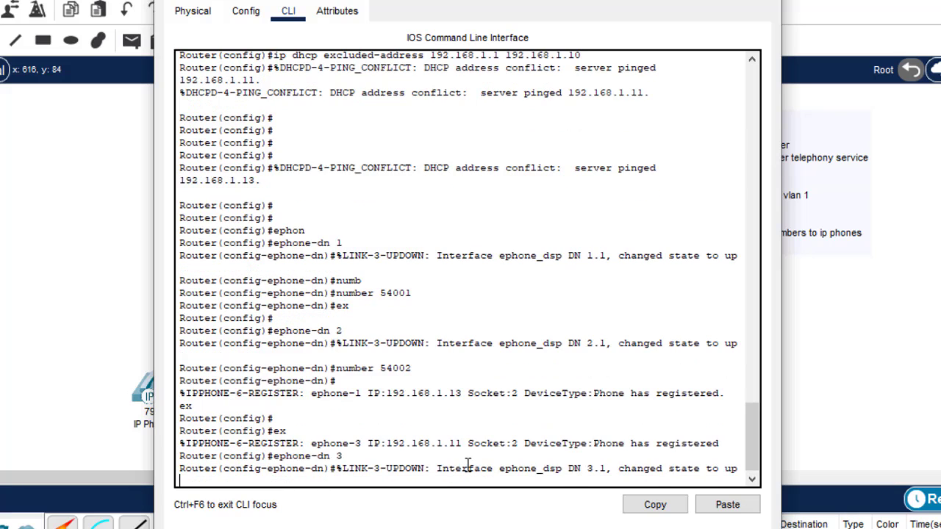
# - Assign number 54003 to ephone-dn 3 and return to global configuration mode
pyautogui.press('Up')
pyautogui.press('Up')
pyautogui.press('Up')
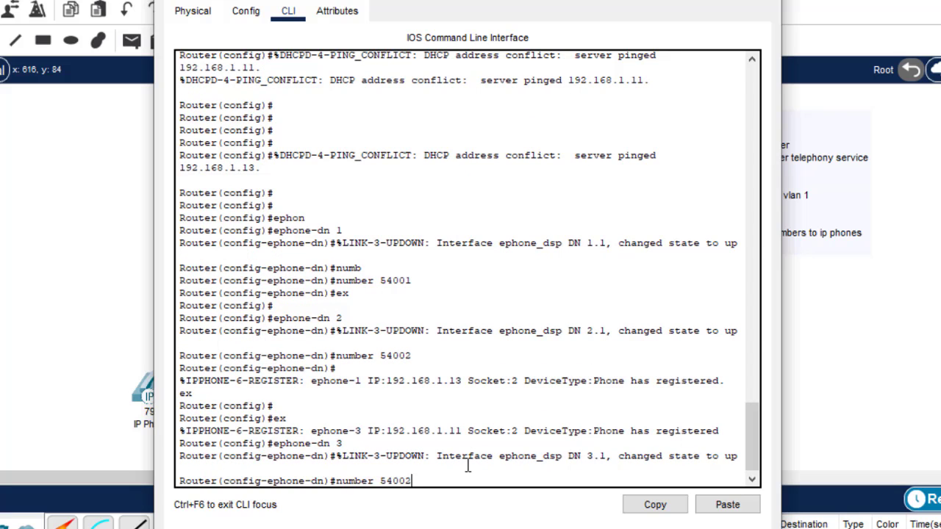
pyautogui.write('3')
pyautogui.press('Return')
pyautogui.press('Return')
pyautogui.press('Return')
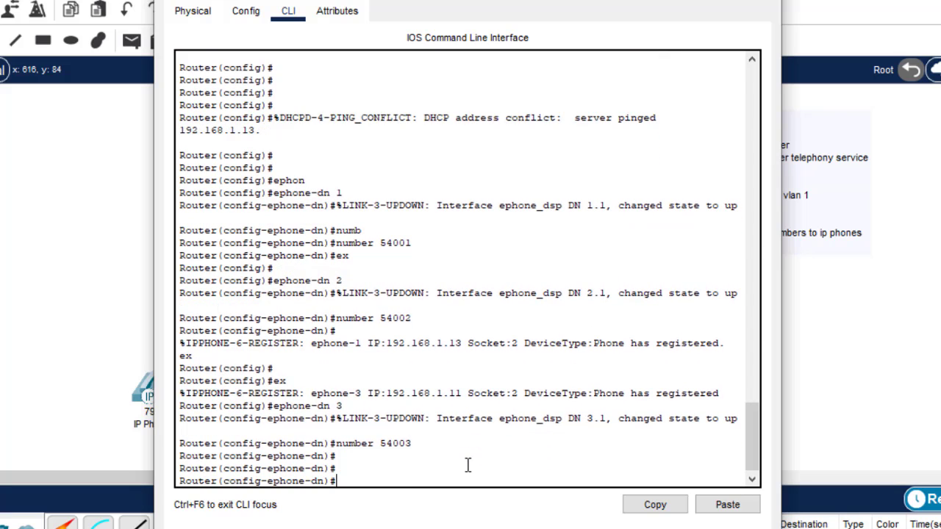
pyautogui.write('ex')
pyautogui.press('Return')
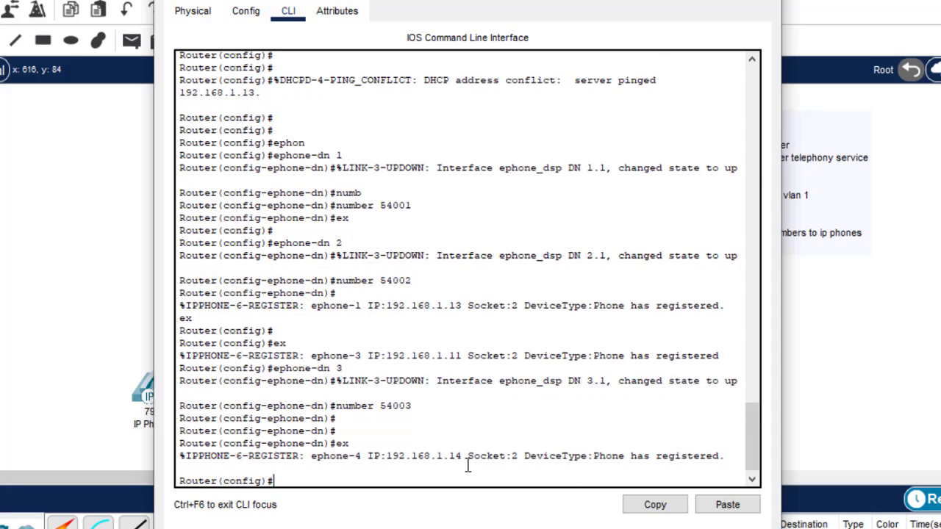
# - Create the fourth phone directory entry with ephone-dn 4
pyautogui.press('Up')
pyautogui.press('Up')
pyautogui.press('Up')
pyautogui.press('Return')
# - Assign number 54004 to ephone-dn 4 and return to global configuration mode
pyautogui.press('Up')
pyautogui.press('Up')
pyautogui.press('Up')
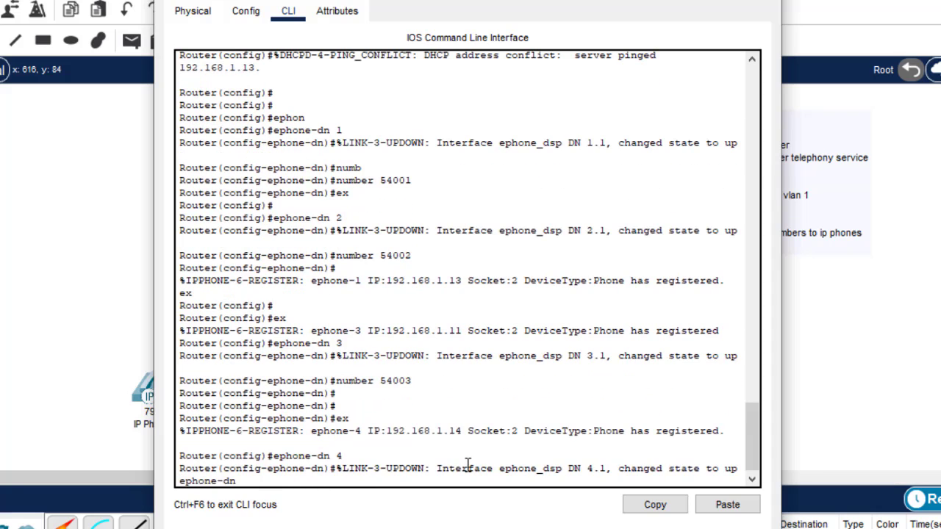
pyautogui.press('Down')
pyautogui.press('Up')
pyautogui.press('Up')
pyautogui.press('Up')
pyautogui.press('Up')
pyautogui.press('Up')
pyautogui.press('Up')
pyautogui.press('Up')
pyautogui.press('Up')
pyautogui.press('Return')
pyautogui.press('Return')
pyautogui.press('Return')
pyautogui.press('Return')
pyautogui.press('Return')
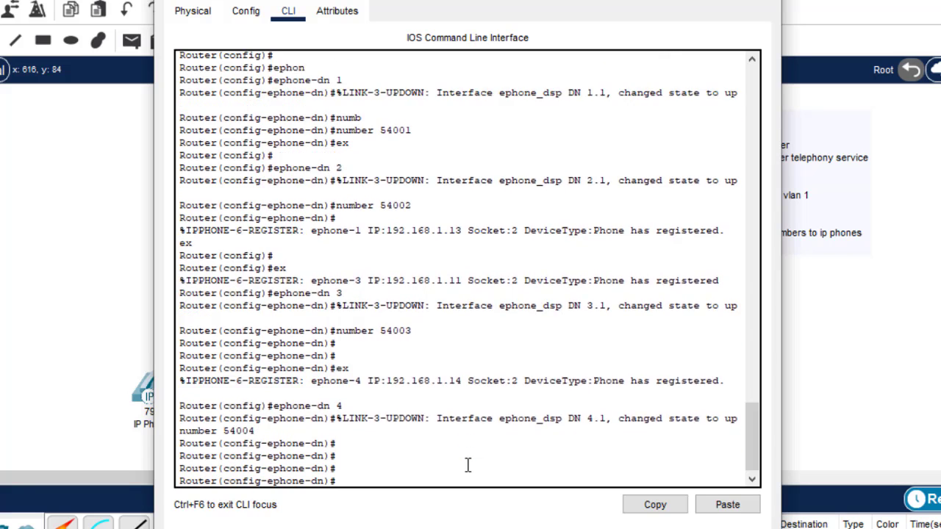
pyautogui.write('ex')
pyautogui.press('Return')
pyautogui.press('Return')
pyautogui.press('Return')
# - Save the router's configuration with do wr and close the Router0 window
pyautogui.write('do')
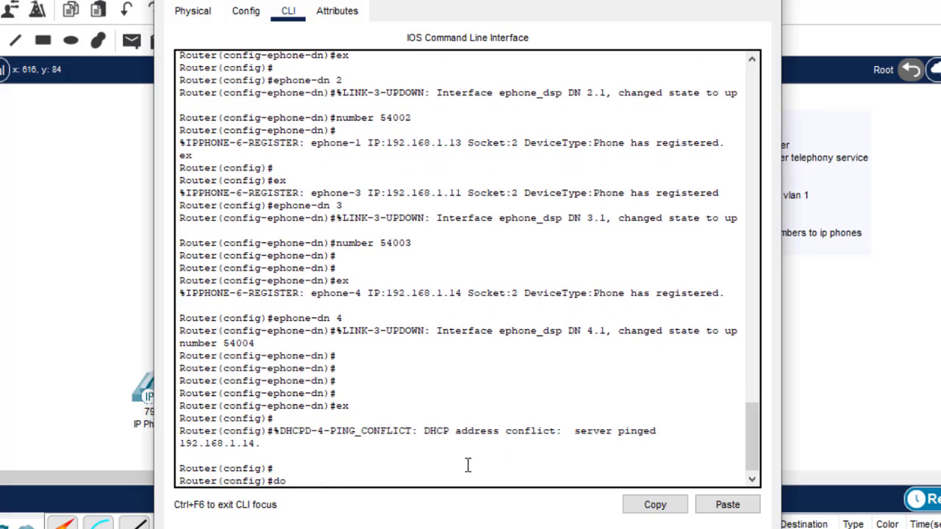
pyautogui.write(' wr')
pyautogui.press('Return')
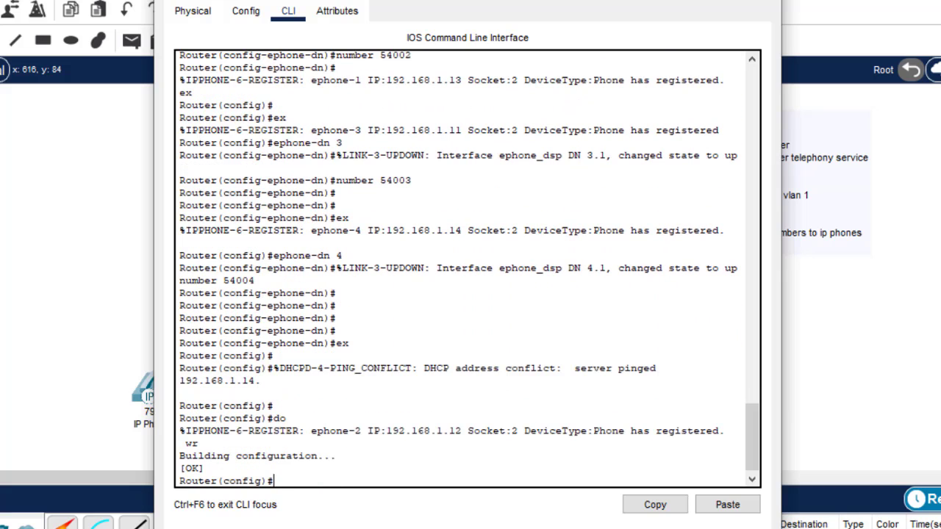
pyautogui.hotkey('alt', 'F4')
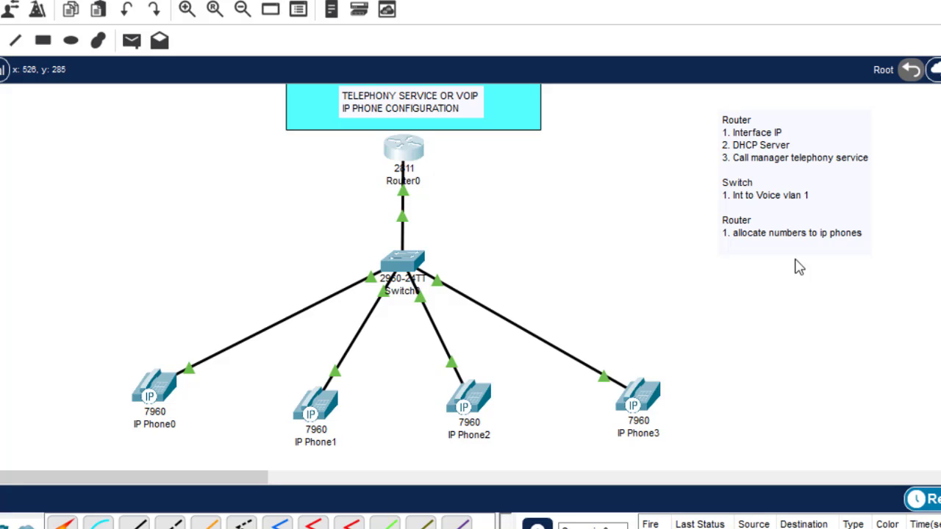
# - Check the IP address and line number assigned to each of the four IP phones in the topology
pyautogui.scroll(-3, 470, 276)
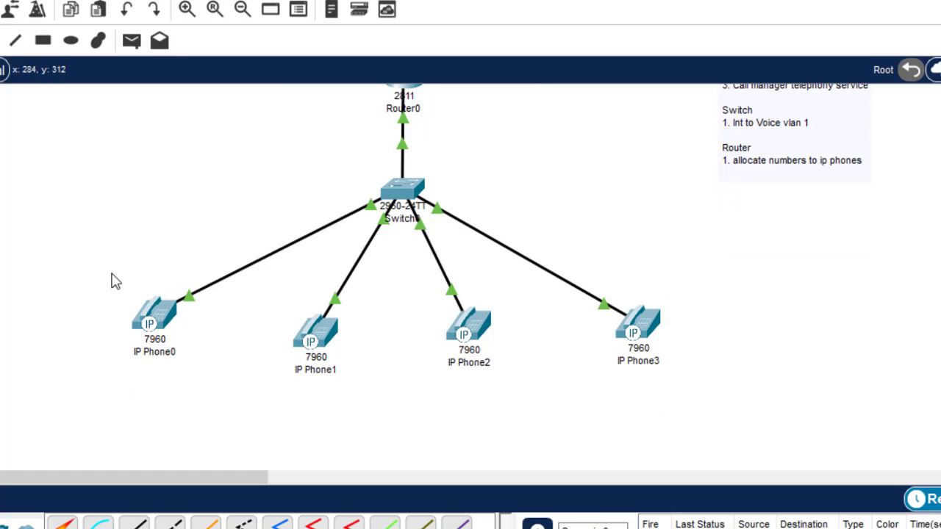
pyautogui.moveTo(167, 313)
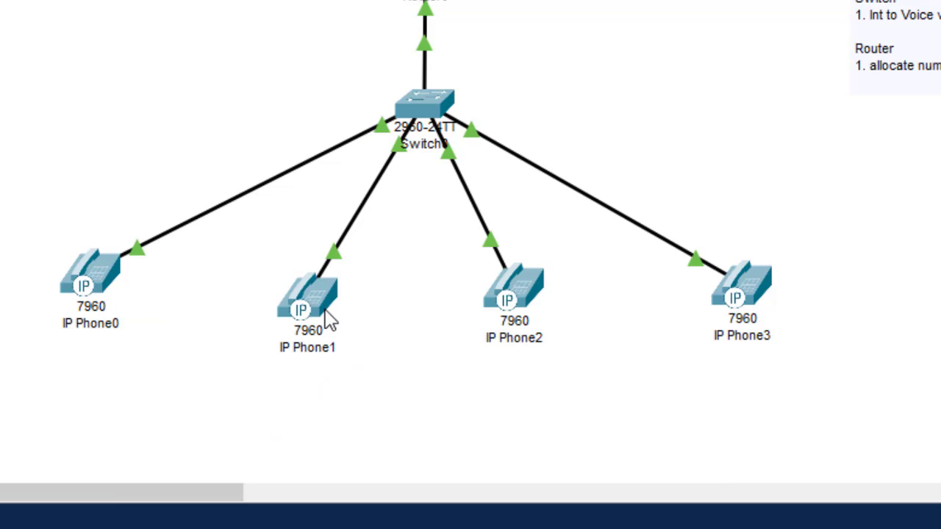
pyautogui.moveTo(329, 320)
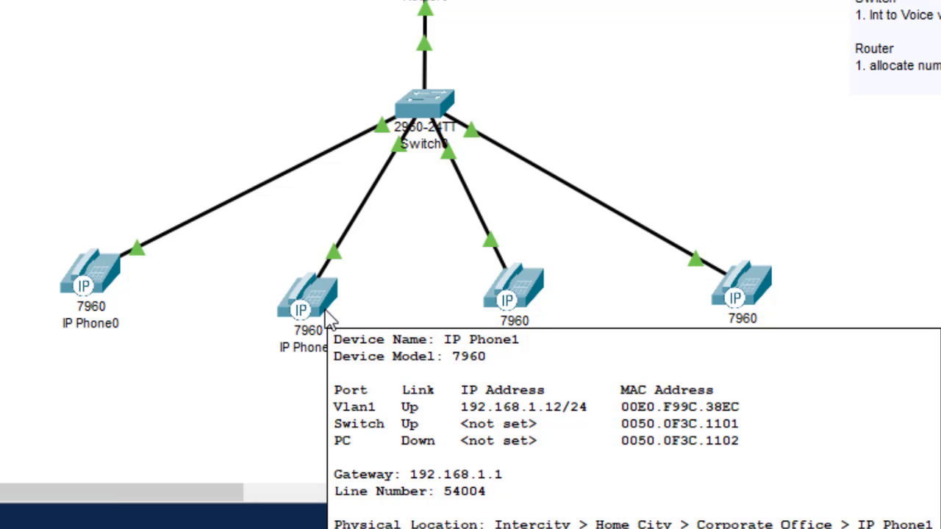
pyautogui.moveTo(511, 284)
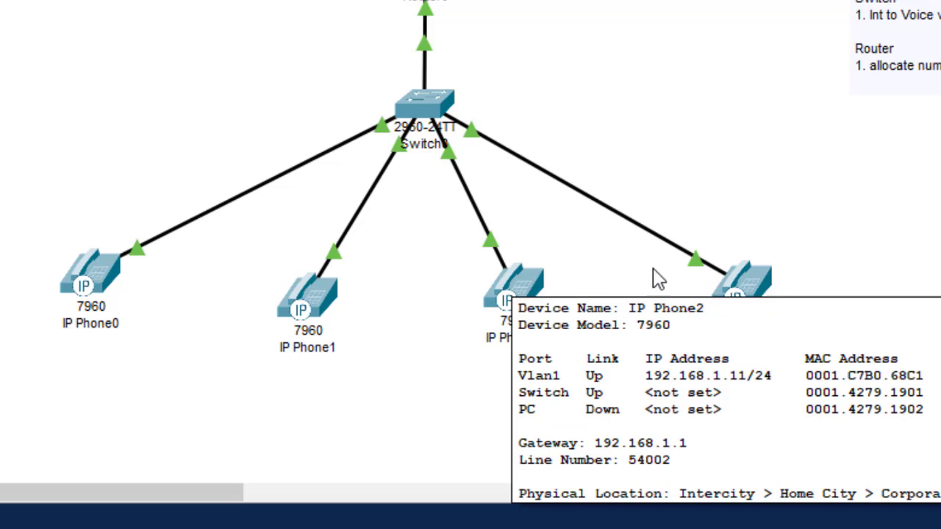
pyautogui.moveTo(750, 289)
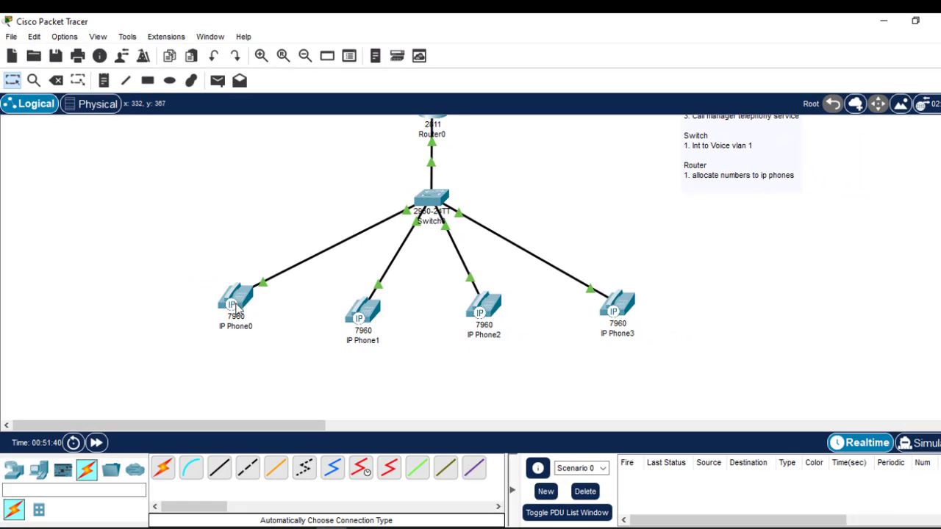
pyautogui.moveTo(236, 307)
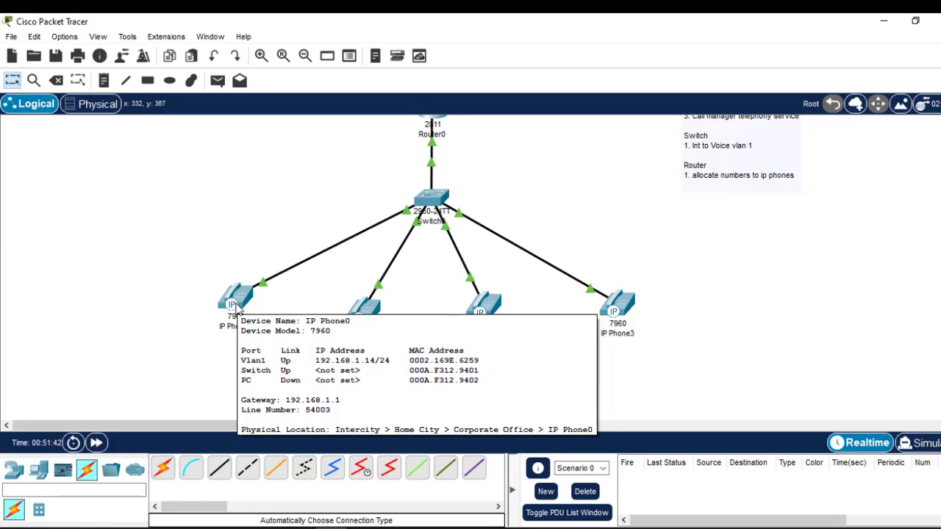
# - Open IP Phone3's window and IP Phone0's phone interface, and place the two windows side by side
pyautogui.click(617, 302)
pyautogui.moveTo(594, 29); pyautogui.dragTo(720, 44)
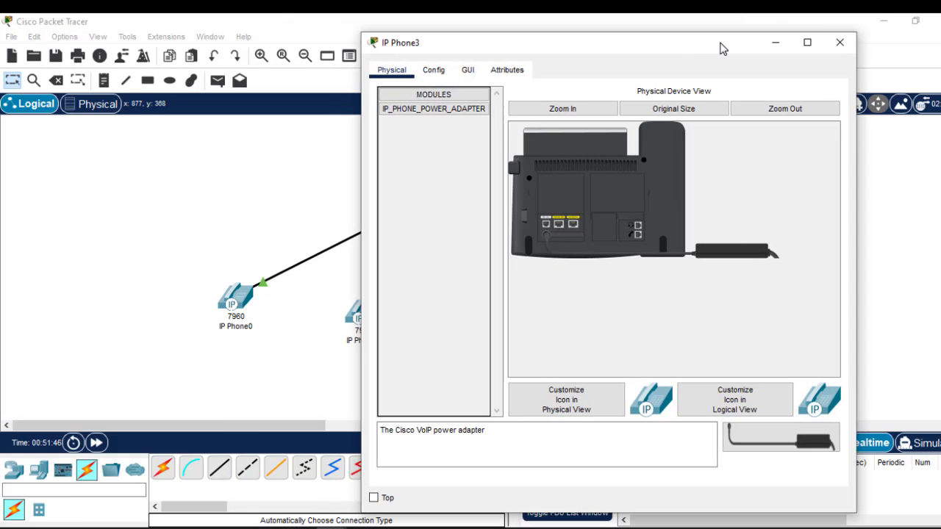
pyautogui.click(245, 296)
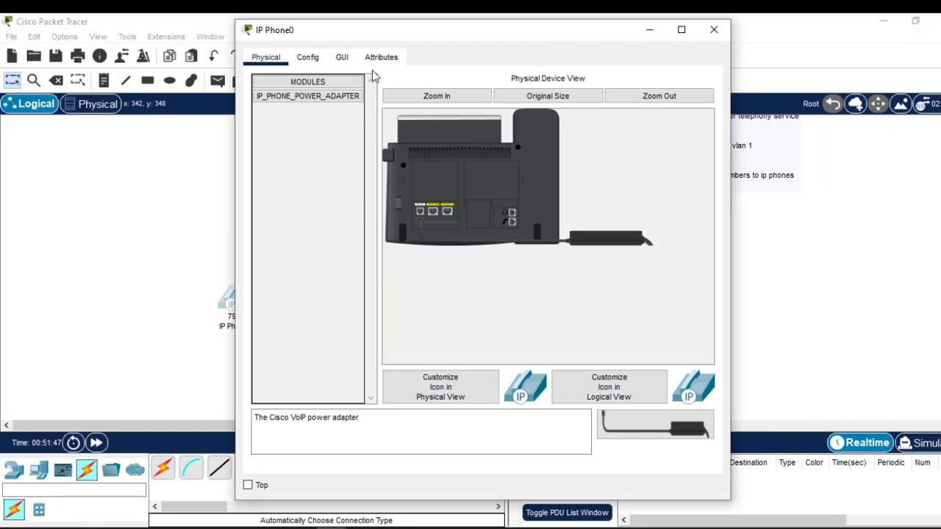
pyautogui.click(342, 59)
pyautogui.moveTo(567, 46); pyautogui.dragTo(430, 59)
# - Bring the IP Phone0 and IP Phone3 windows back into view and show IP Phone3's phone interface
pyautogui.click(655, 224)
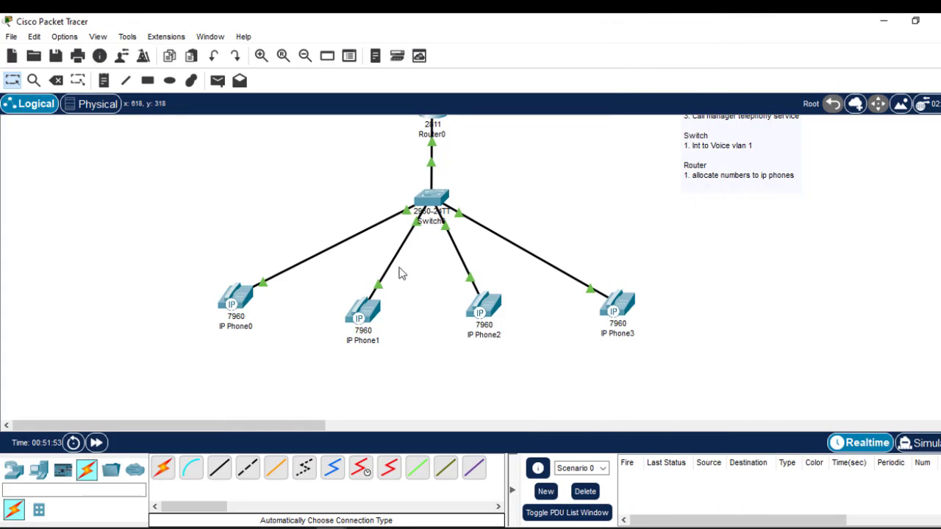
pyautogui.click(236, 298)
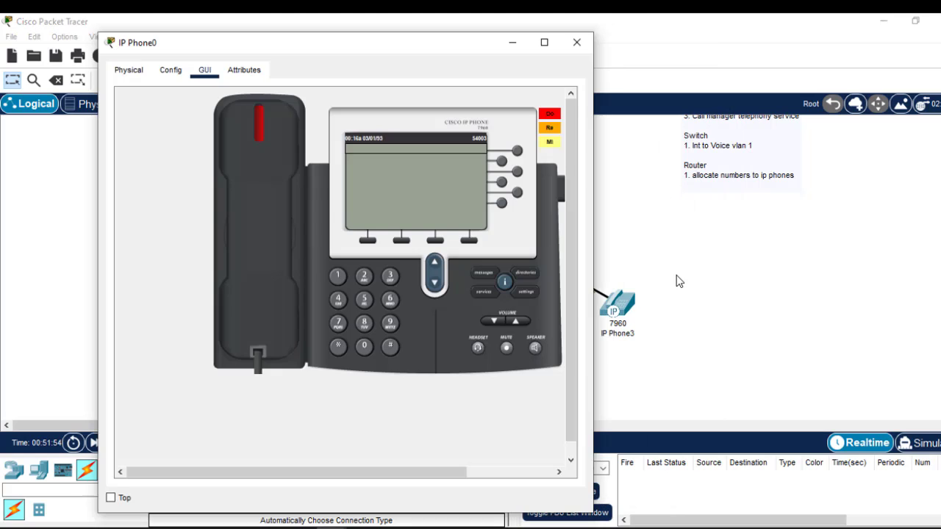
pyautogui.click(630, 308)
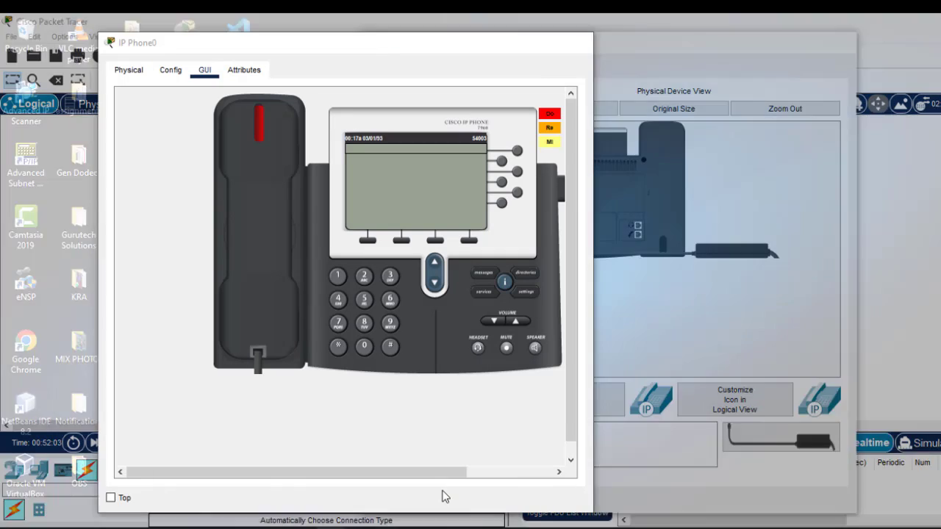
pyautogui.click(444, 497)
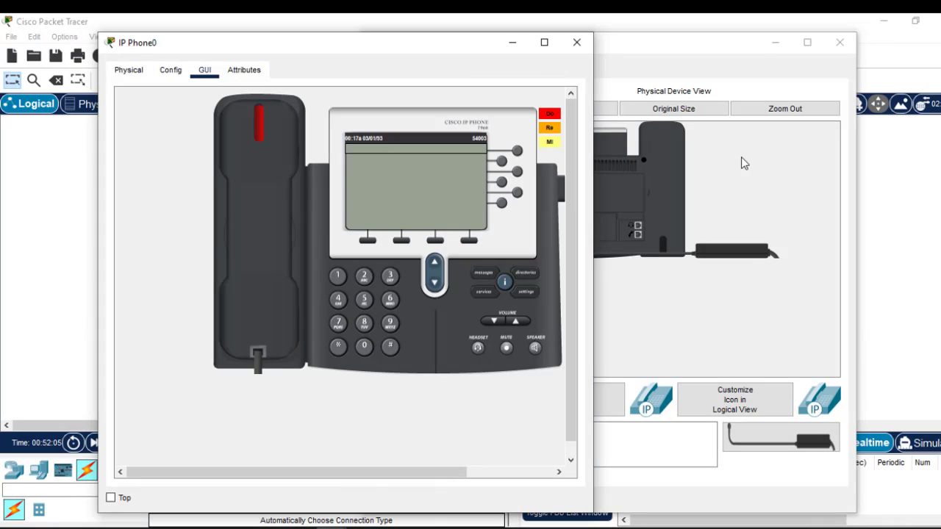
pyautogui.click(647, 142)
pyautogui.click(466, 70)
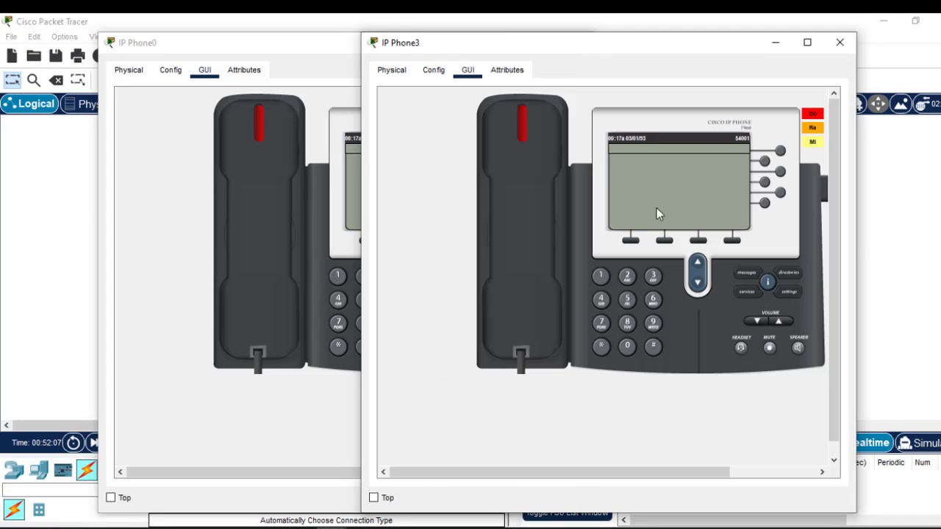
# - Dial 54004 on IP Phone3 and lift its handset to place the call
pyautogui.click(627, 300)
pyautogui.click(600, 301)
pyautogui.click(627, 346)
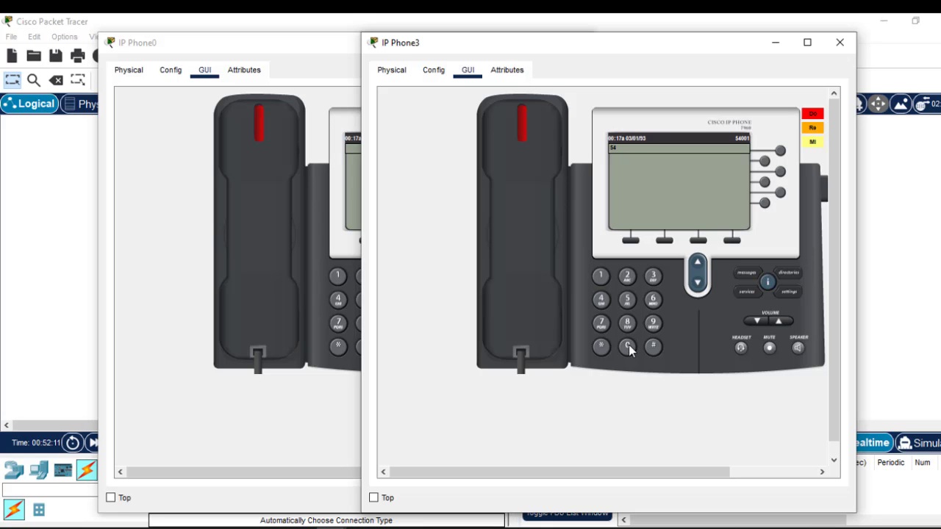
pyautogui.click(627, 347)
pyautogui.click(601, 299)
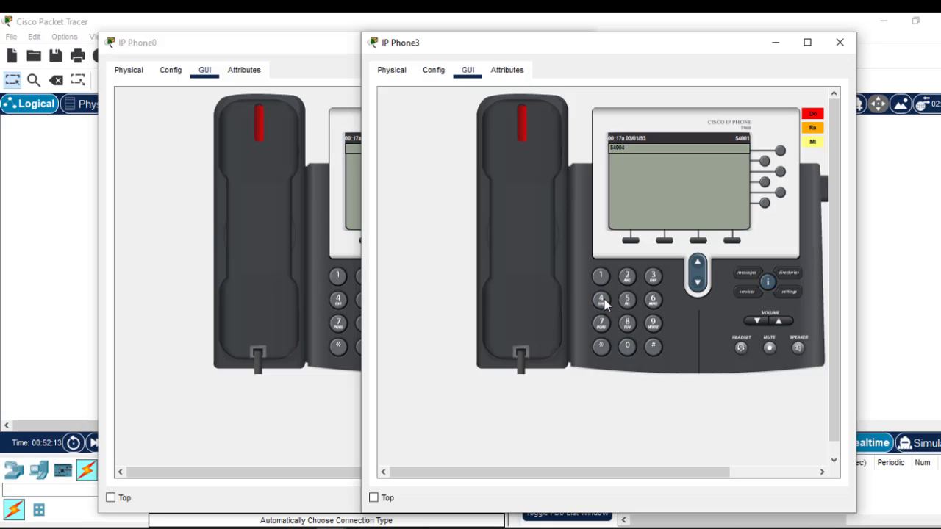
pyautogui.click(527, 121)
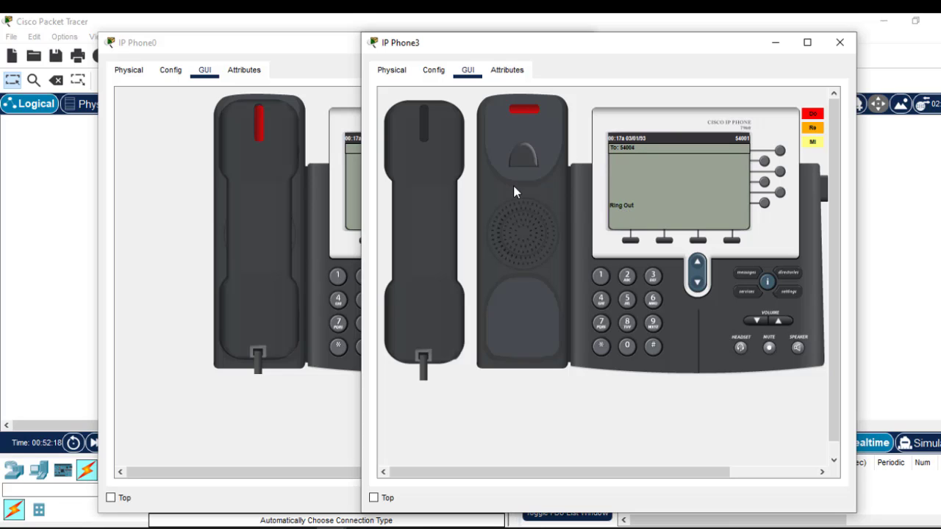
# - Close IP Phone0's window, find the phone with line number 54004, and open IP Phone1's phone interface
pyautogui.click(316, 146)
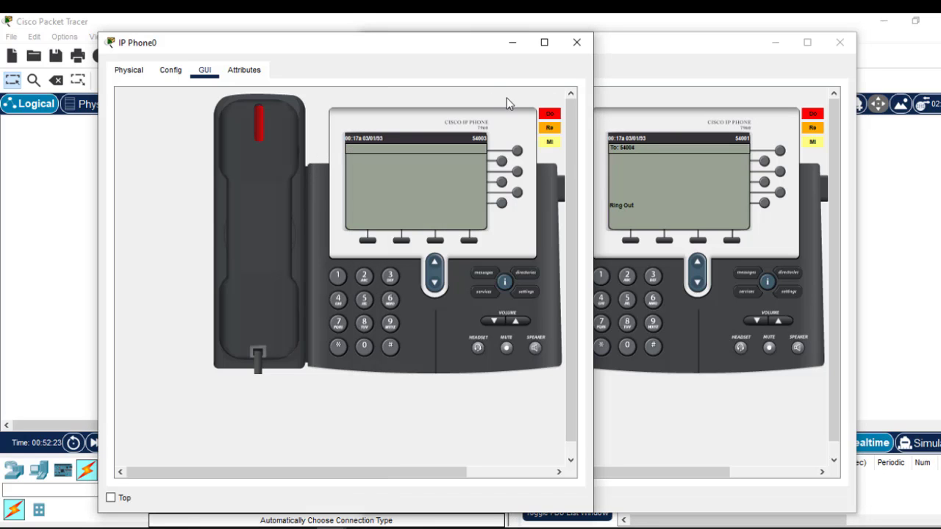
pyautogui.click(578, 42)
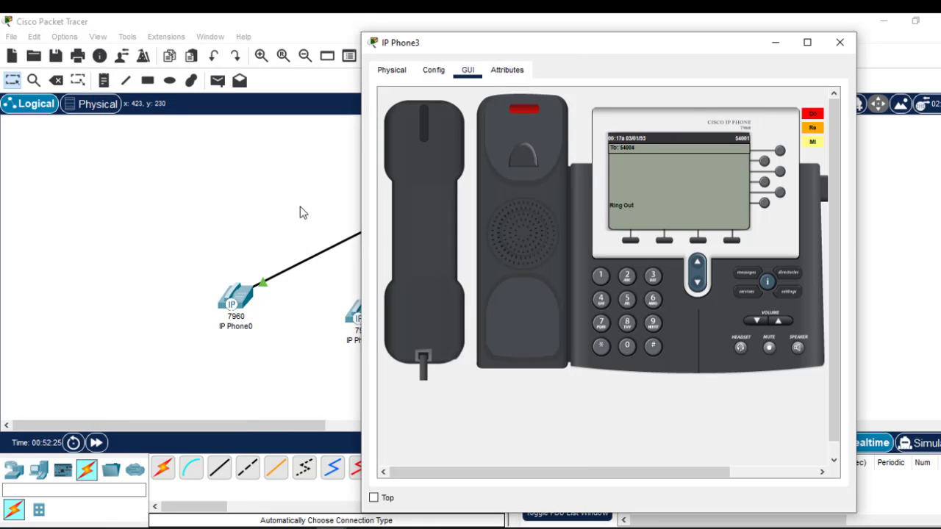
pyautogui.click(231, 257)
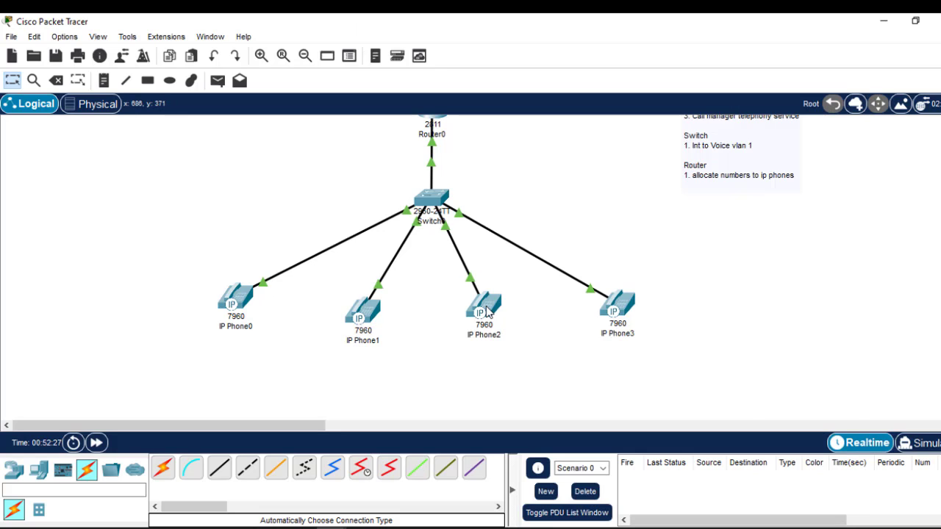
pyautogui.moveTo(486, 312)
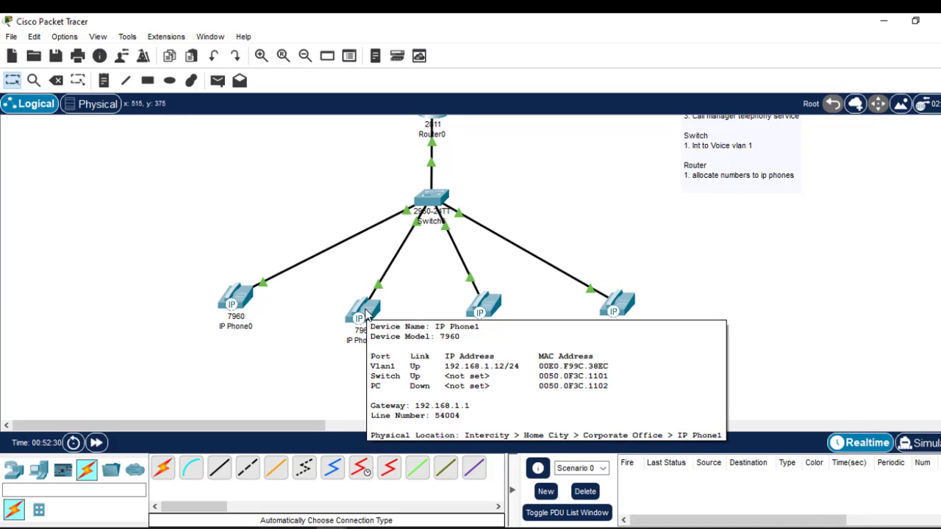
pyautogui.click(365, 312)
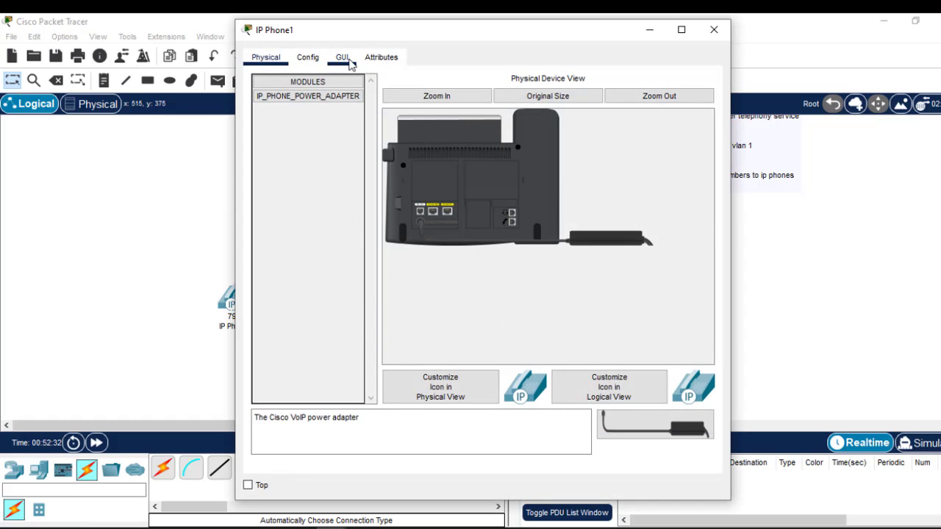
pyautogui.click(343, 59)
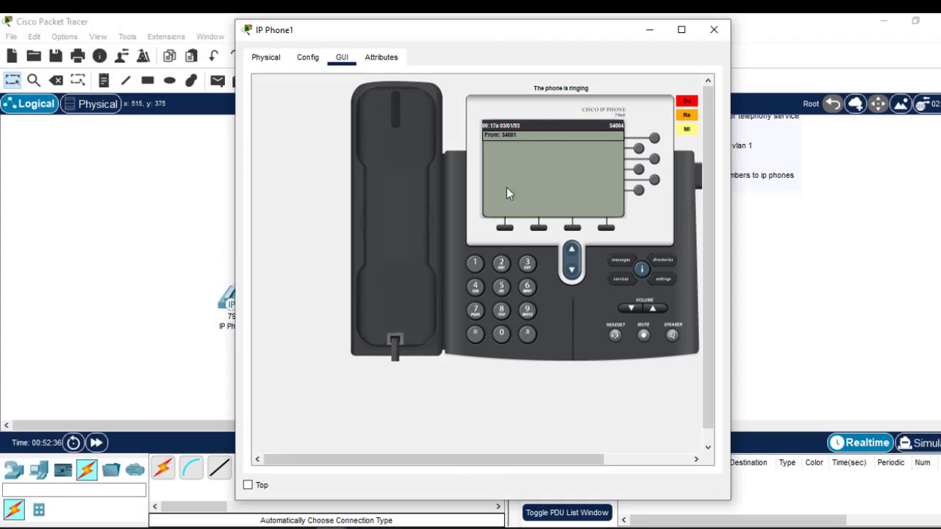
pyautogui.moveTo(495, 36); pyautogui.dragTo(334, 34)
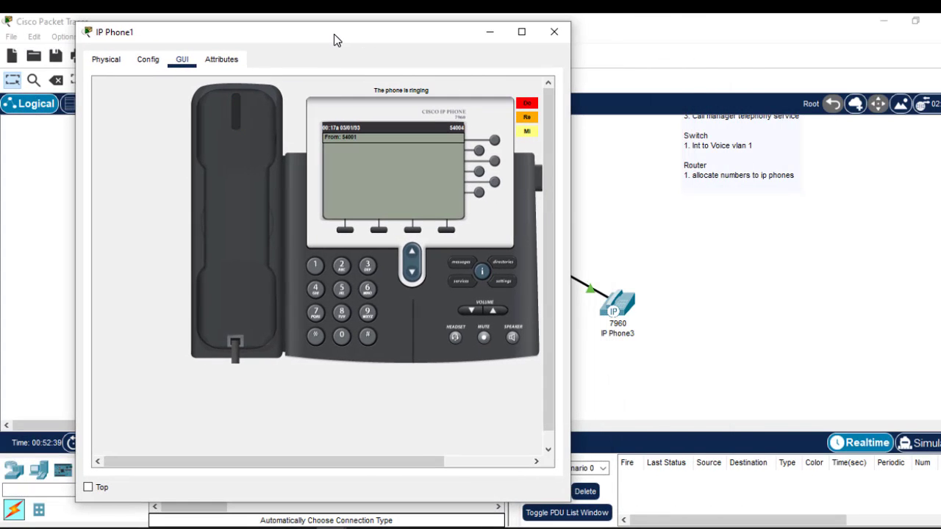
# - Show IP Phone3 beside IP Phone1 and answer the call by lifting IP Phone1's handset
pyautogui.moveTo(302, 528)
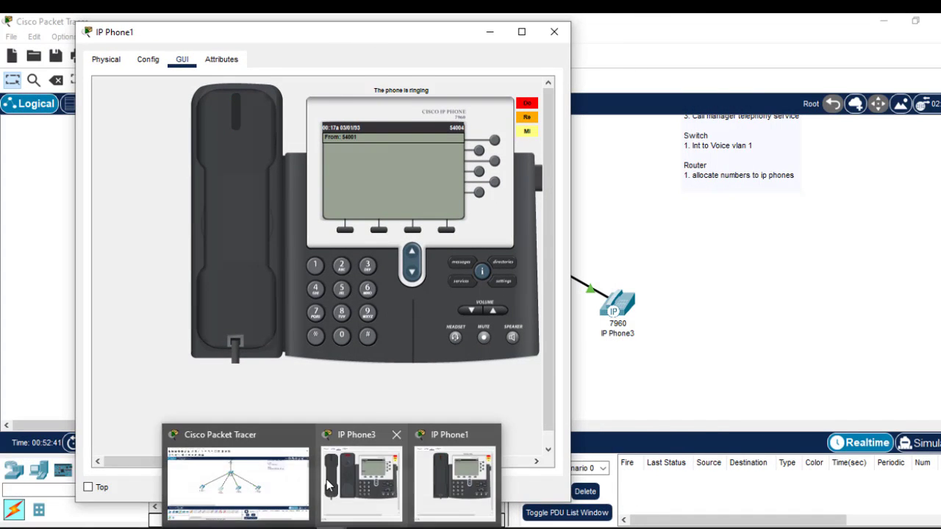
pyautogui.click(329, 486)
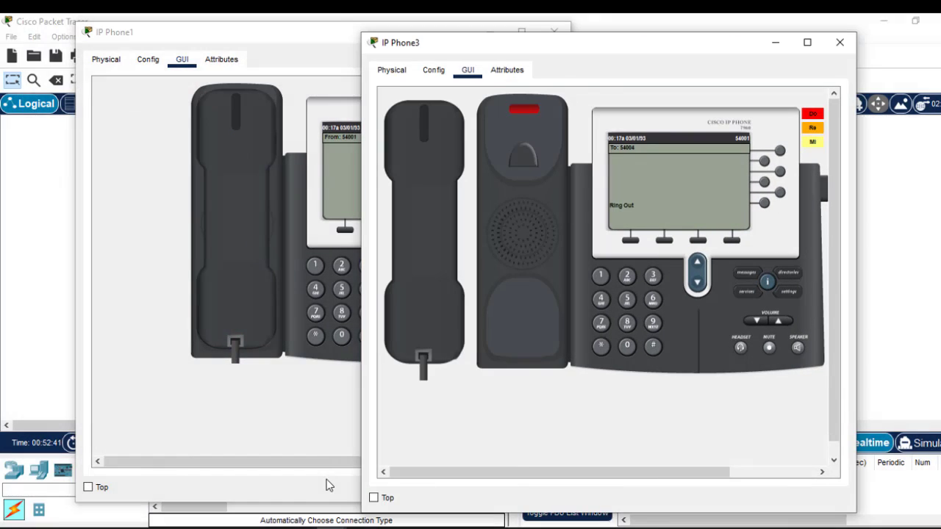
pyautogui.click(232, 112)
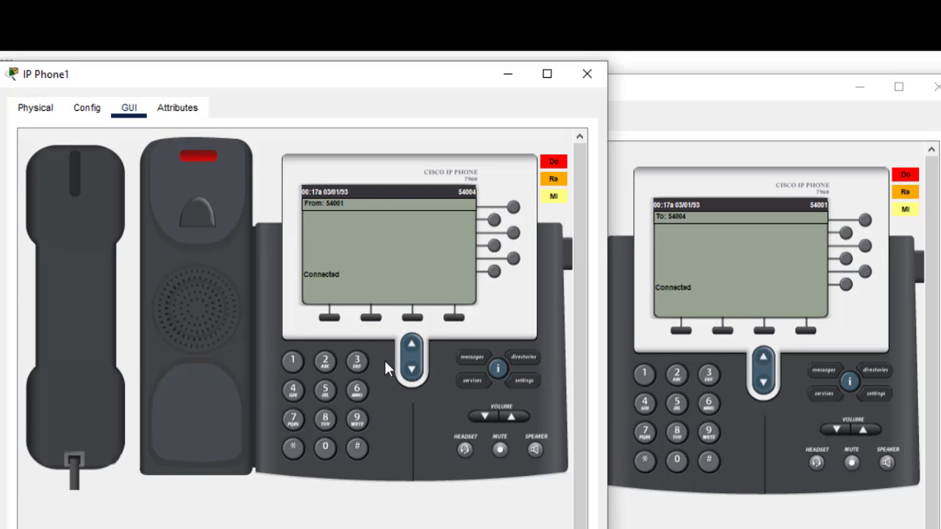
# - End the connected call by putting IP Phone1's handset back on its cradle
pyautogui.click(325, 389)
pyautogui.click(291, 389)
pyautogui.click(325, 447)
pyautogui.click(325, 447)
pyautogui.click(292, 360)
pyautogui.click(70, 176)
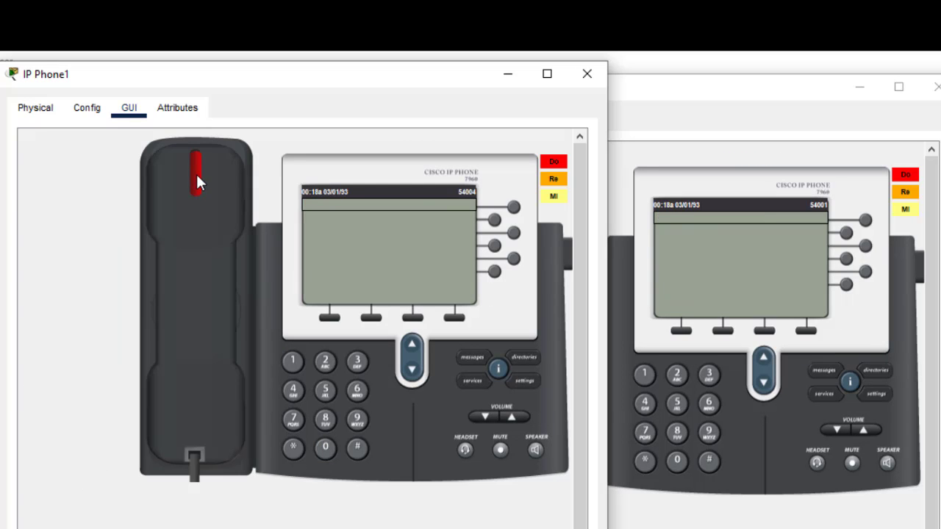
# - Dial 54001 on IP Phone1 and lift its handset to place the call
pyautogui.click(326, 390)
pyautogui.click(293, 389)
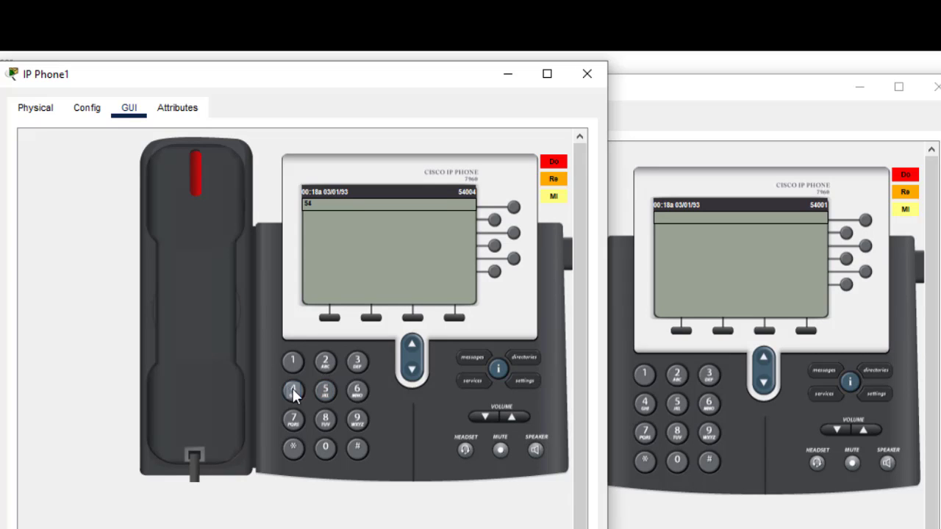
pyautogui.click(325, 449)
pyautogui.click(325, 449)
pyautogui.click(203, 175)
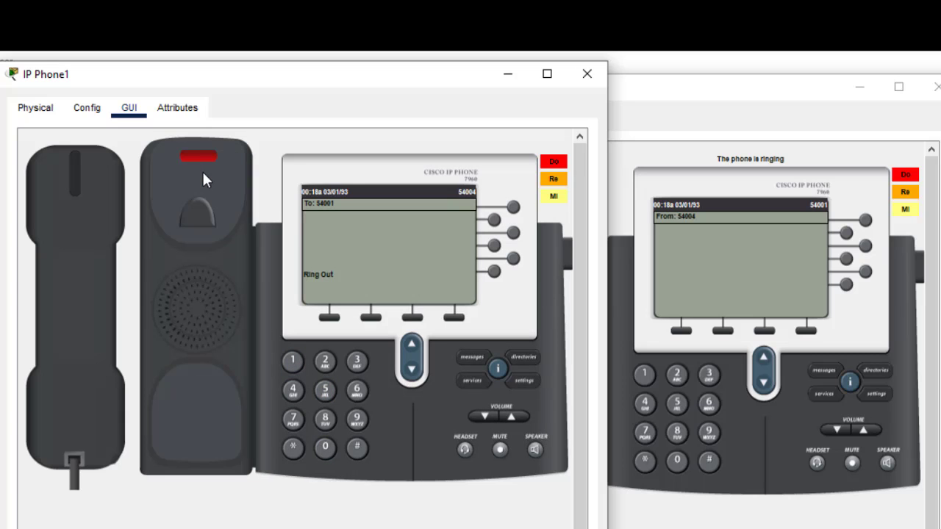
# - Answer the incoming call on IP Phone3 by lifting its handset, and hang up by putting the handset back
pyautogui.click(711, 120)
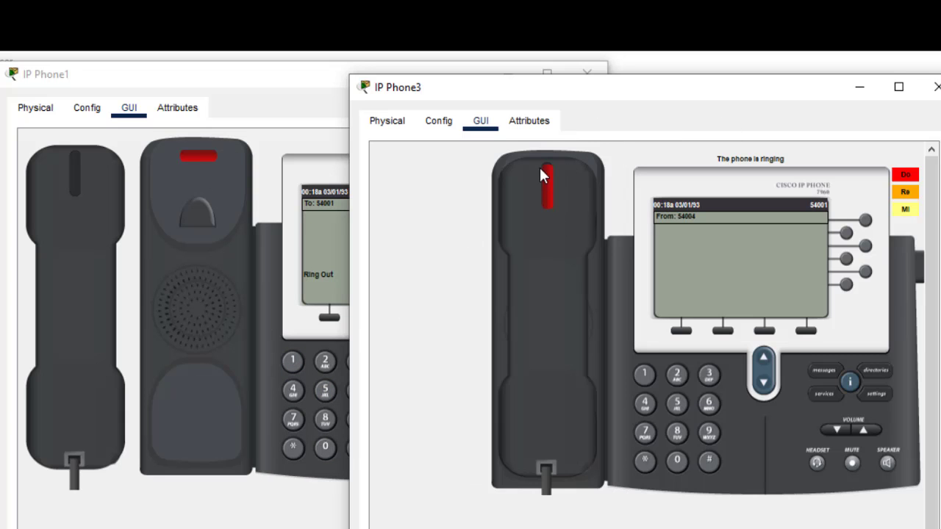
pyautogui.click(545, 190)
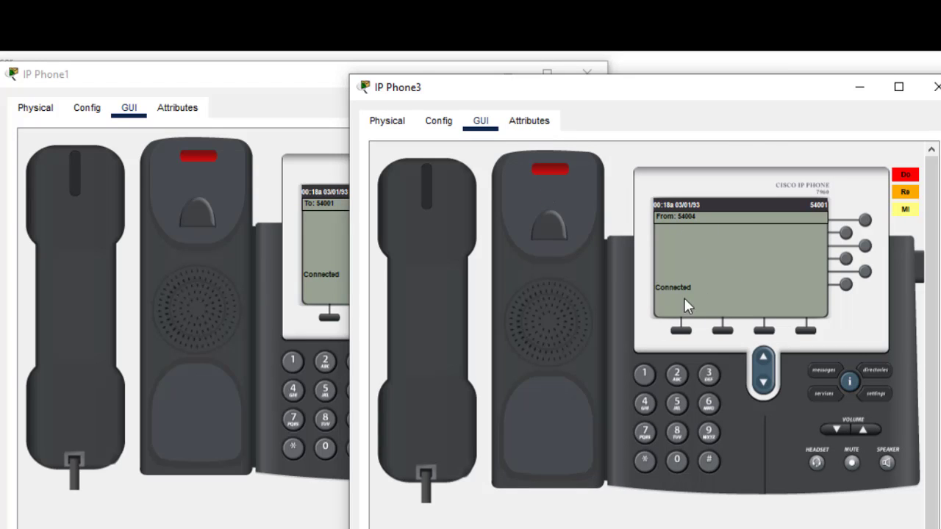
pyautogui.click(427, 199)
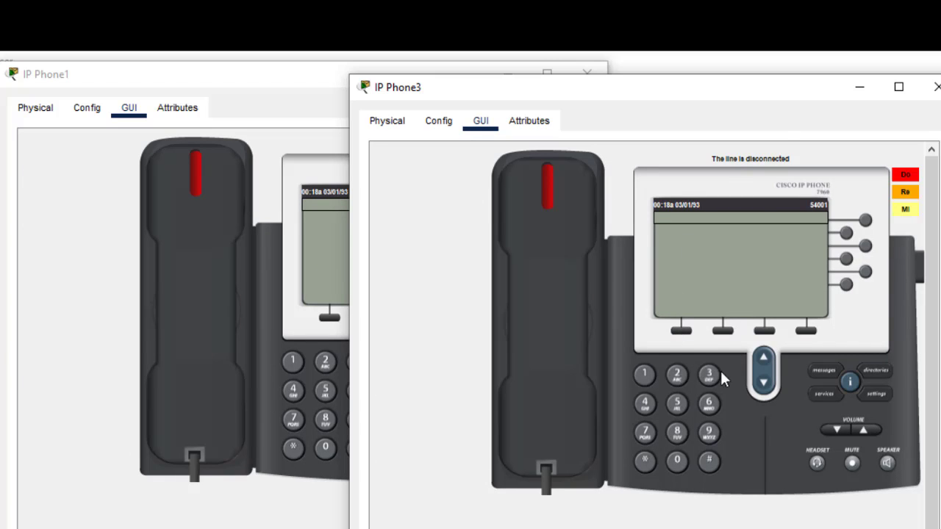
# - Dial 54002 on IP Phone3 and lift its handset to place the call
pyautogui.click(646, 403)
pyautogui.click(678, 460)
pyautogui.click(678, 460)
pyautogui.click(677, 375)
pyautogui.click(551, 186)
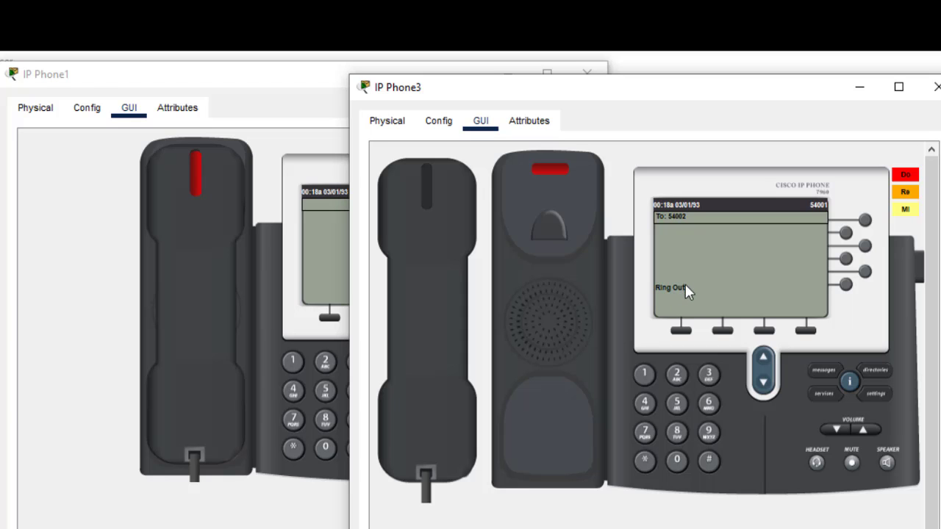
# - Close the IP Phone1 and IP Phone3 windows to return to the full network topology
pyautogui.click(292, 203)
pyautogui.click(588, 73)
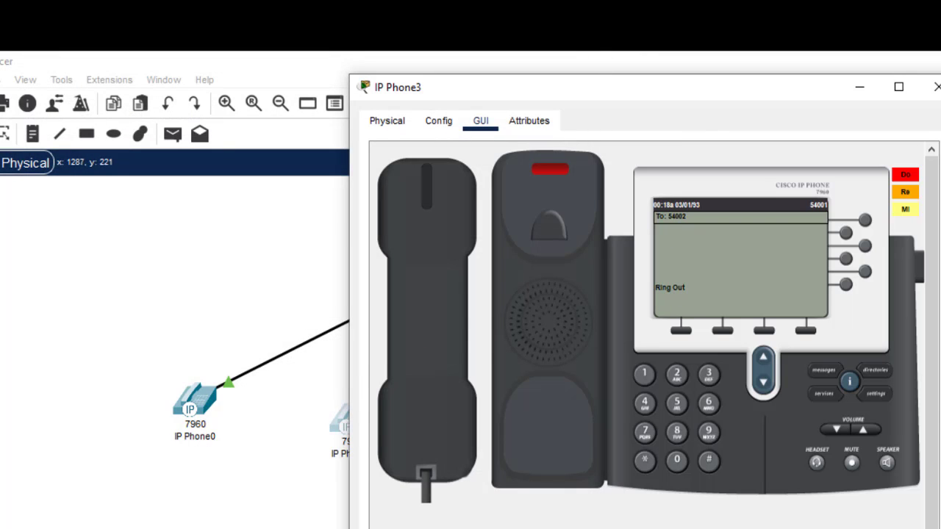
pyautogui.hotkey('alt', 'F4')
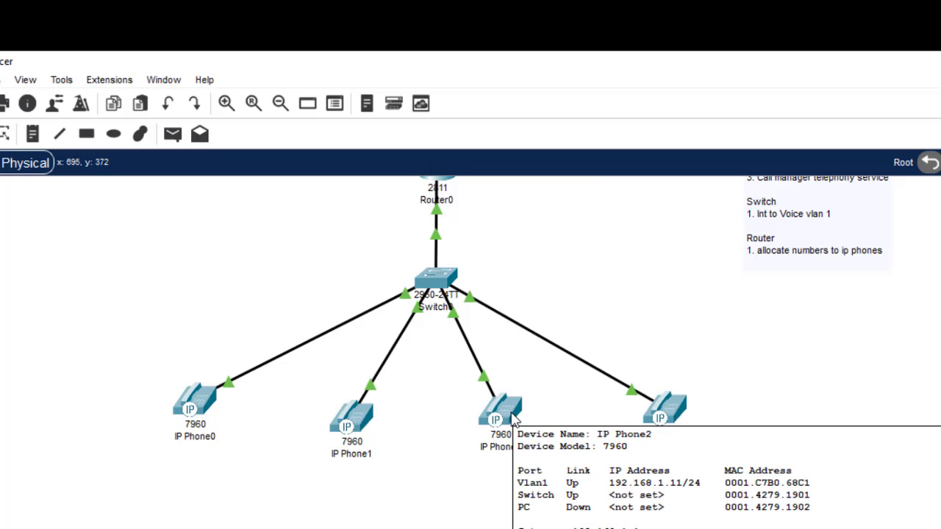
# - Answer the incoming call by lifting the handset in IP Phone2's phone interface, and close its window
pyautogui.click(513, 419)
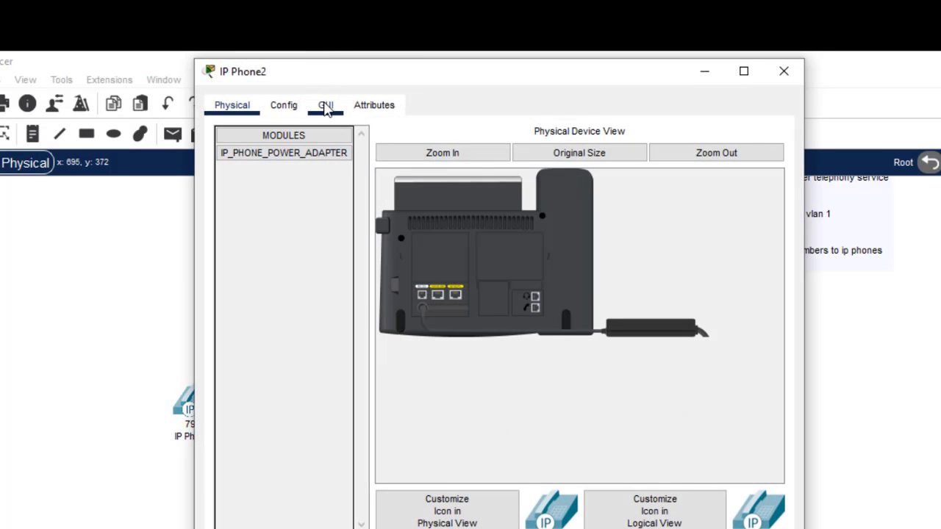
pyautogui.click(327, 107)
pyautogui.click(390, 184)
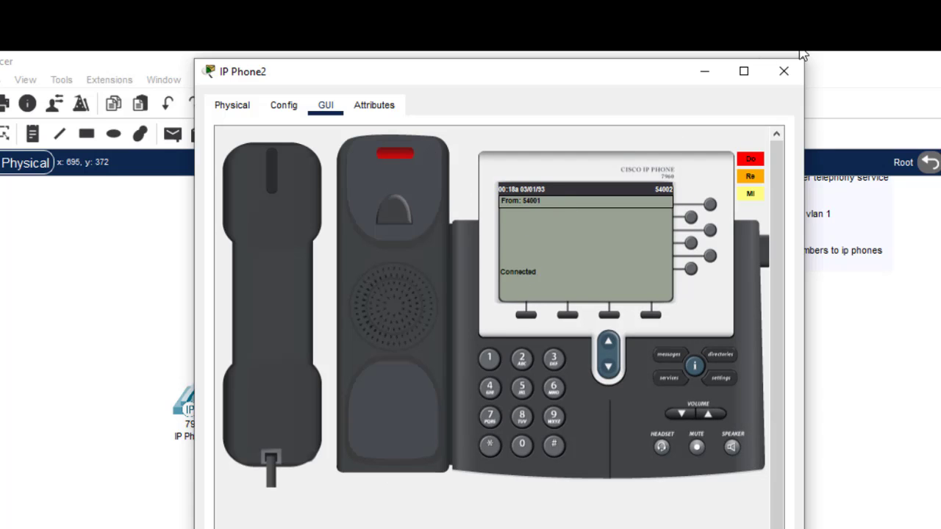
pyautogui.click(784, 71)
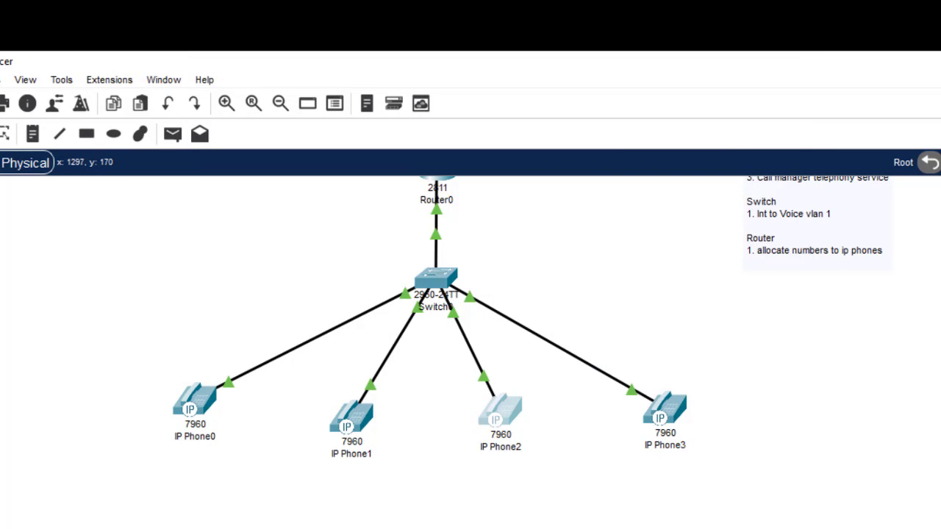
pyautogui.scroll(3, 456, 353)
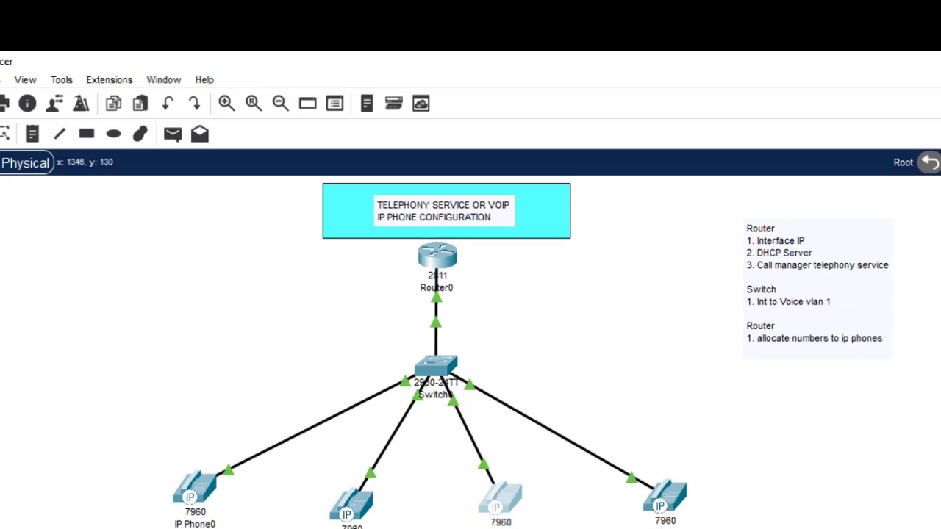